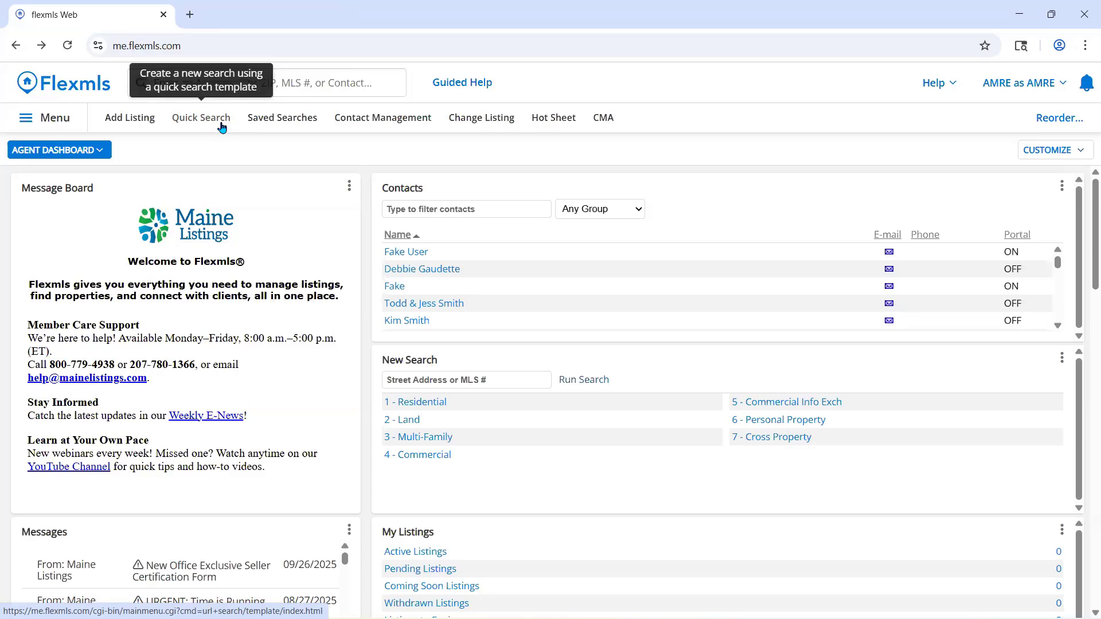
- Add MLS # Search to the navigation favorites and remove it again
click(72, 122)
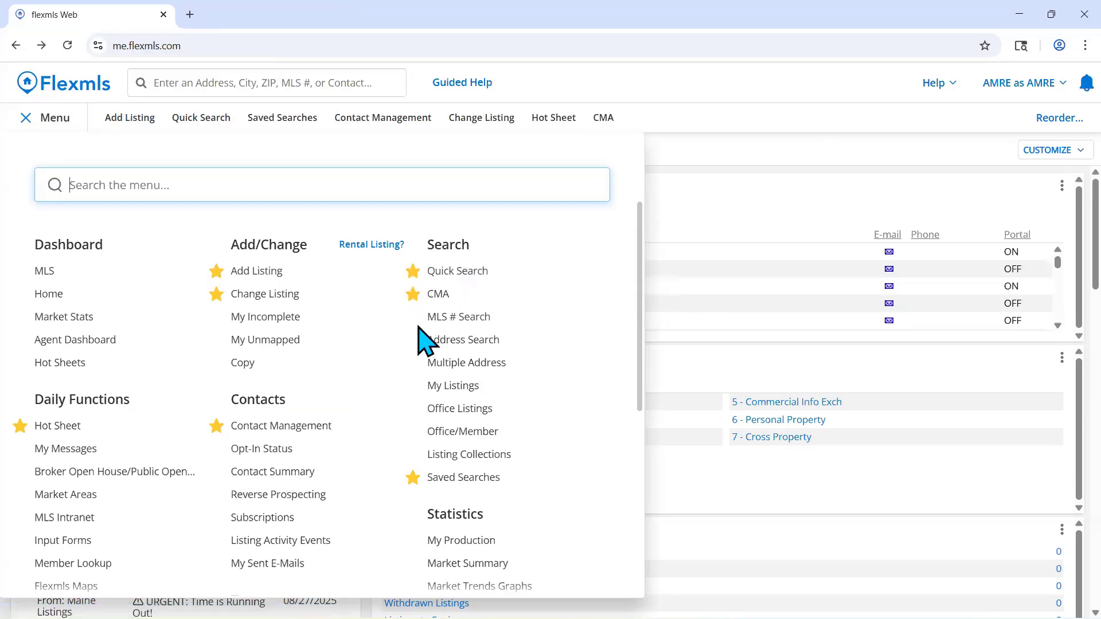
mouse_move(415, 321)
click(414, 320)
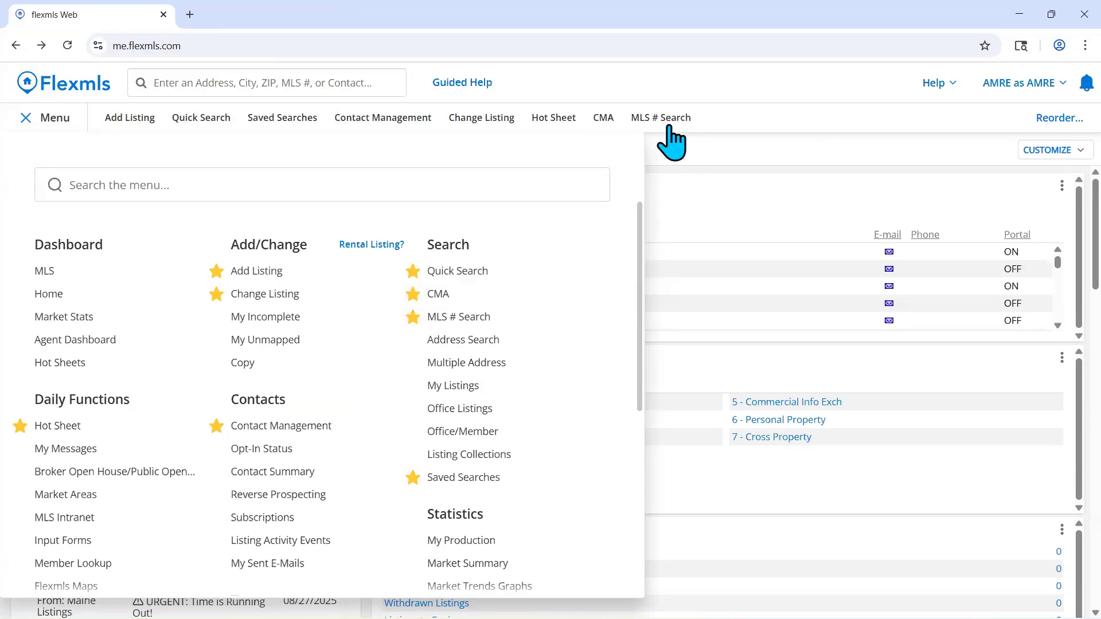
click(421, 316)
- Find Quick Search by searching the main menu for "quick", open the 1 - Residential template and dismiss the listing matches message
click(500, 190)
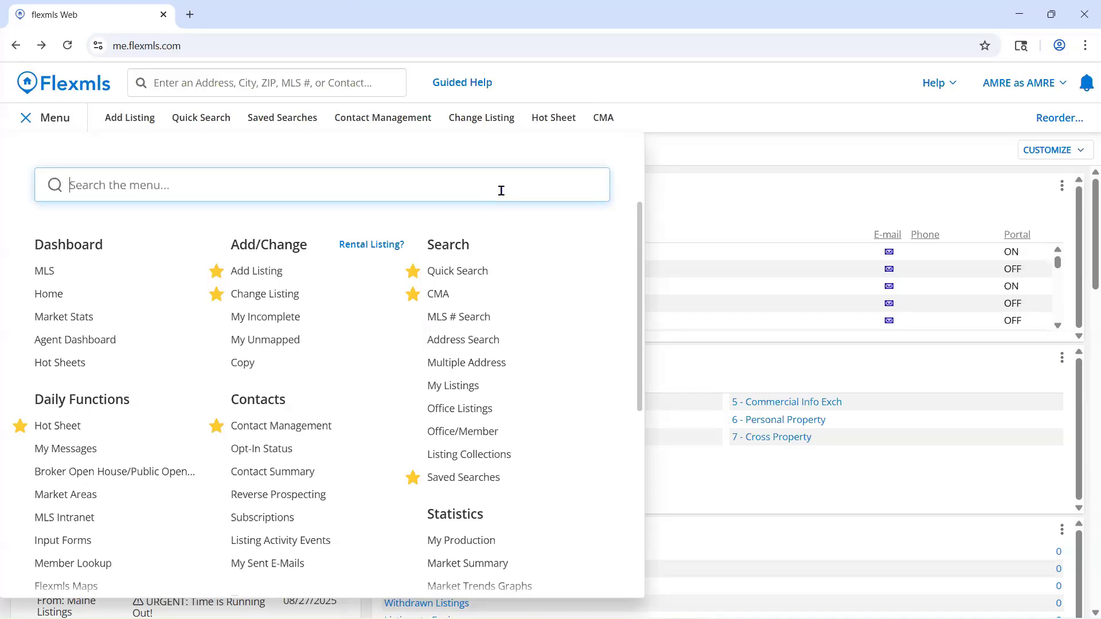
text(quick)
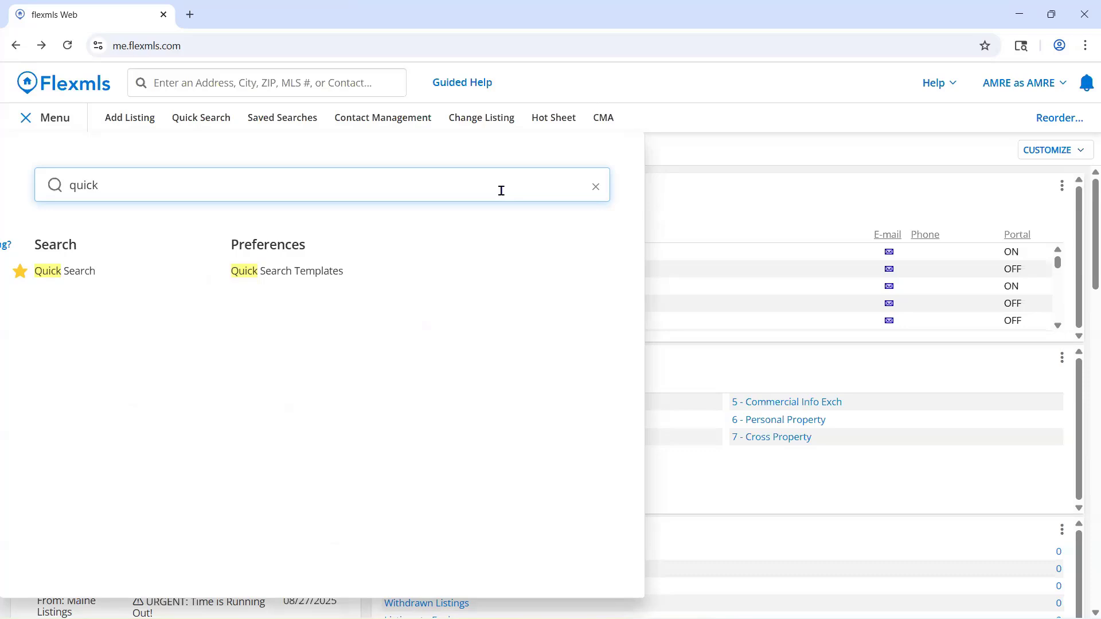
click(92, 280)
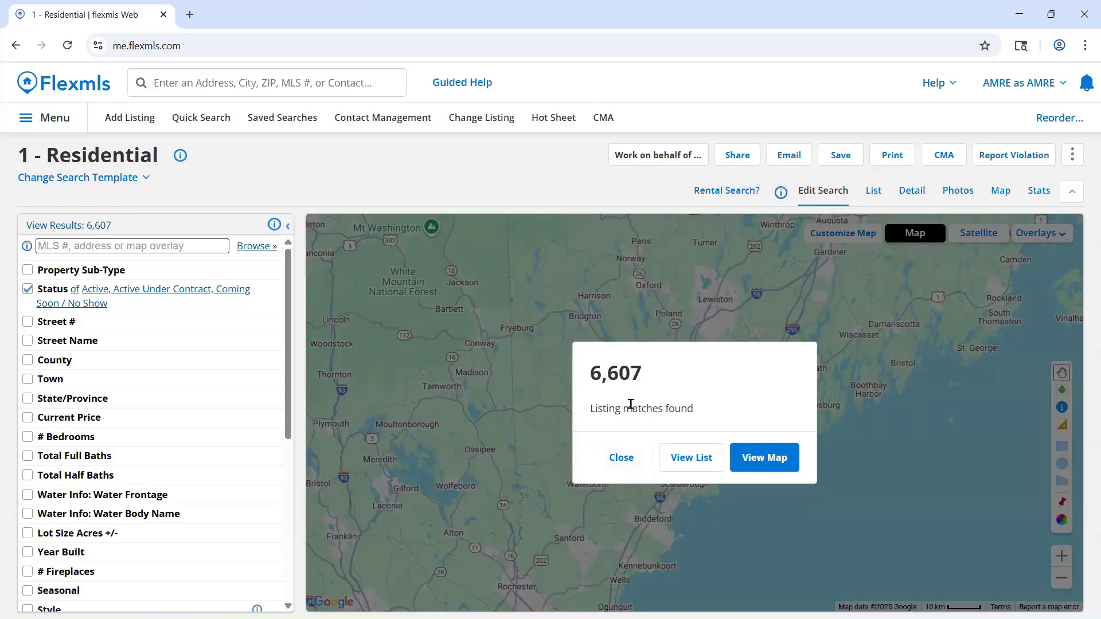
click(636, 461)
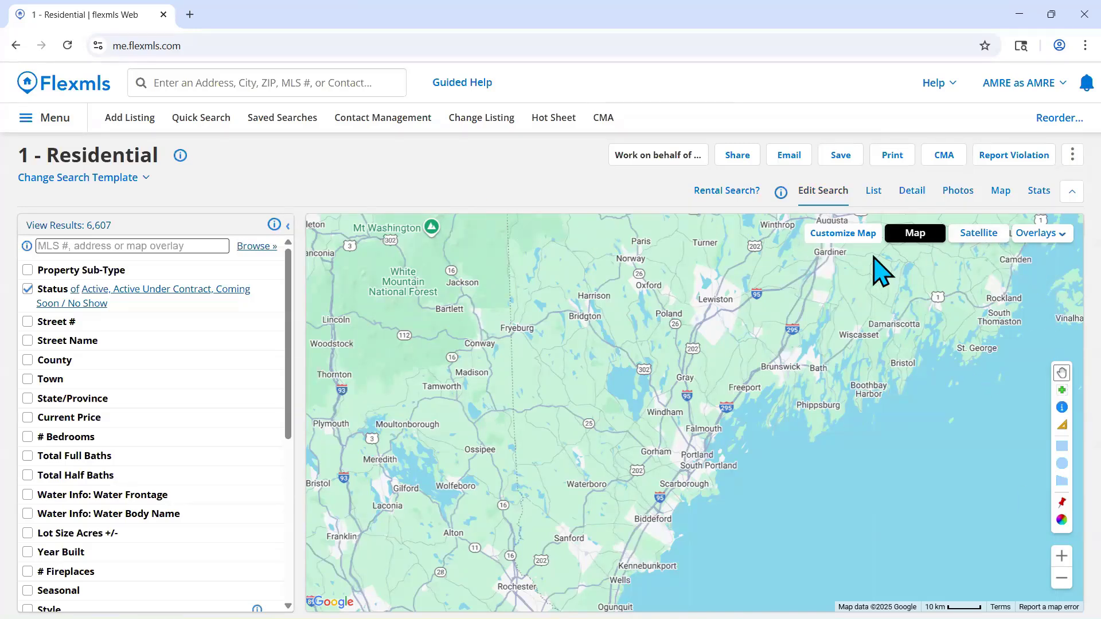
- Switch the search map to satellite imagery and examine the South Windham and Little Falls area up close
click(956, 239)
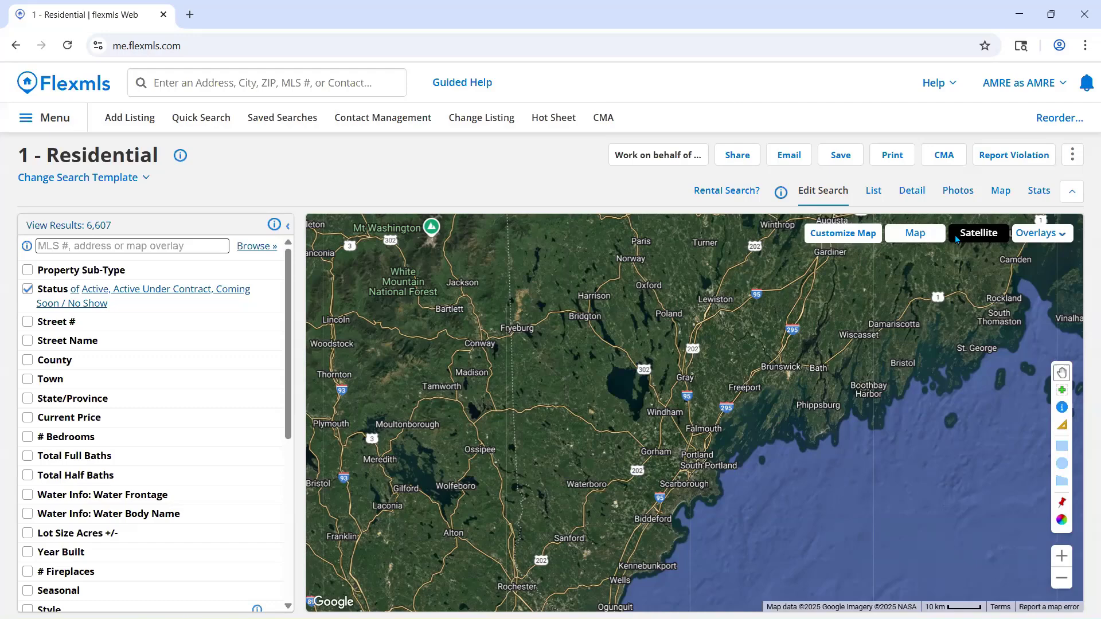
double_click(623, 435)
double_click(730, 443)
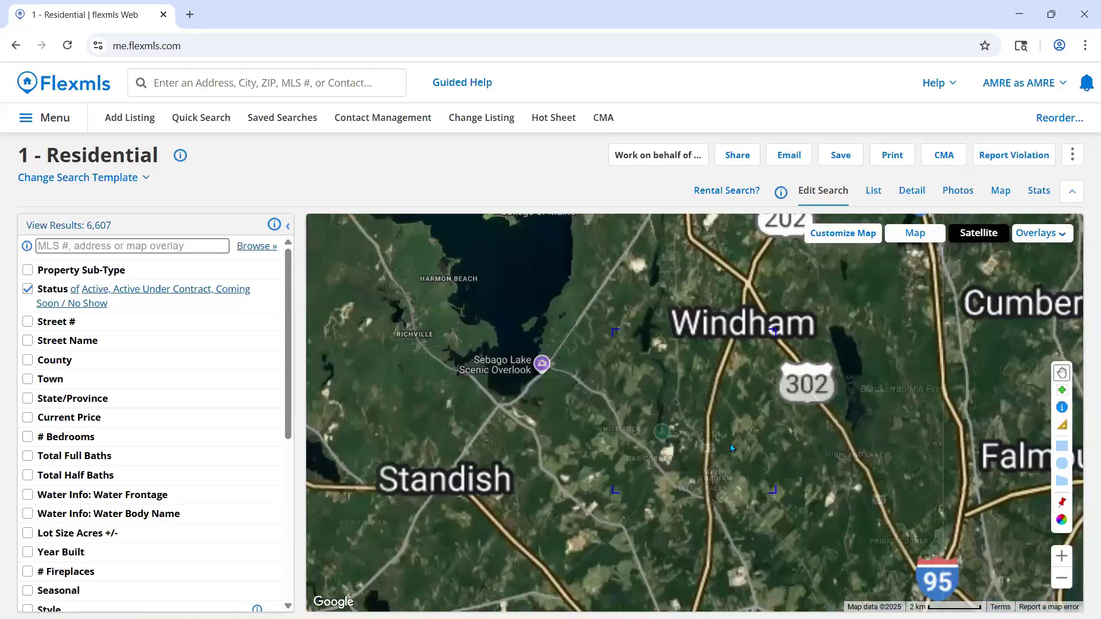
double_click(730, 443)
double_click(730, 443)
double_click(737, 432)
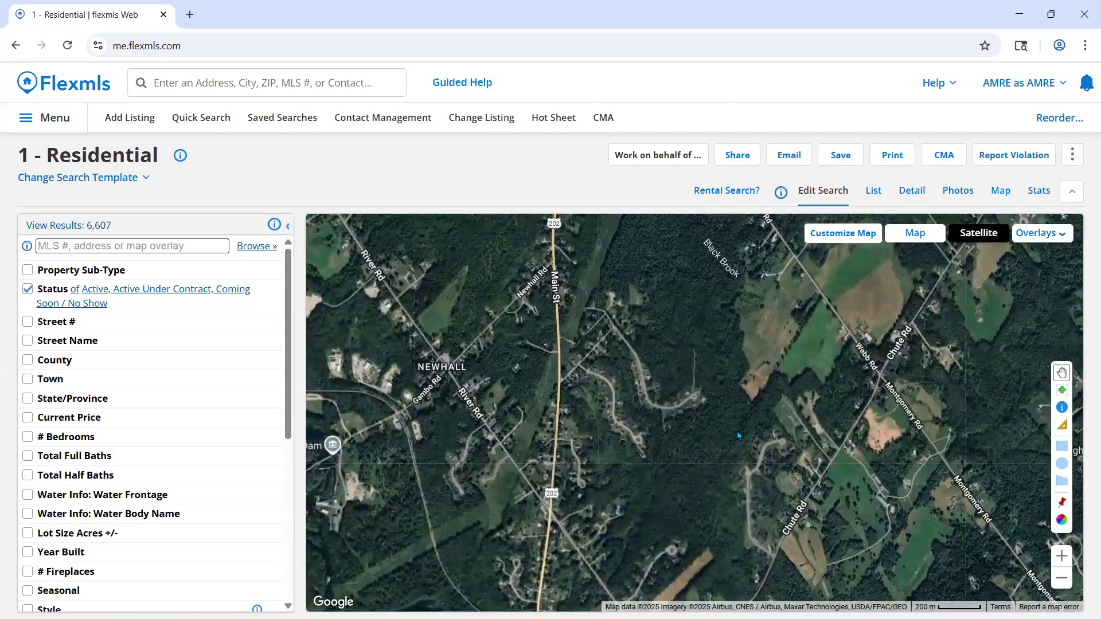
scroll(742, 389, down, 1)
drag(743, 390, 651, 299)
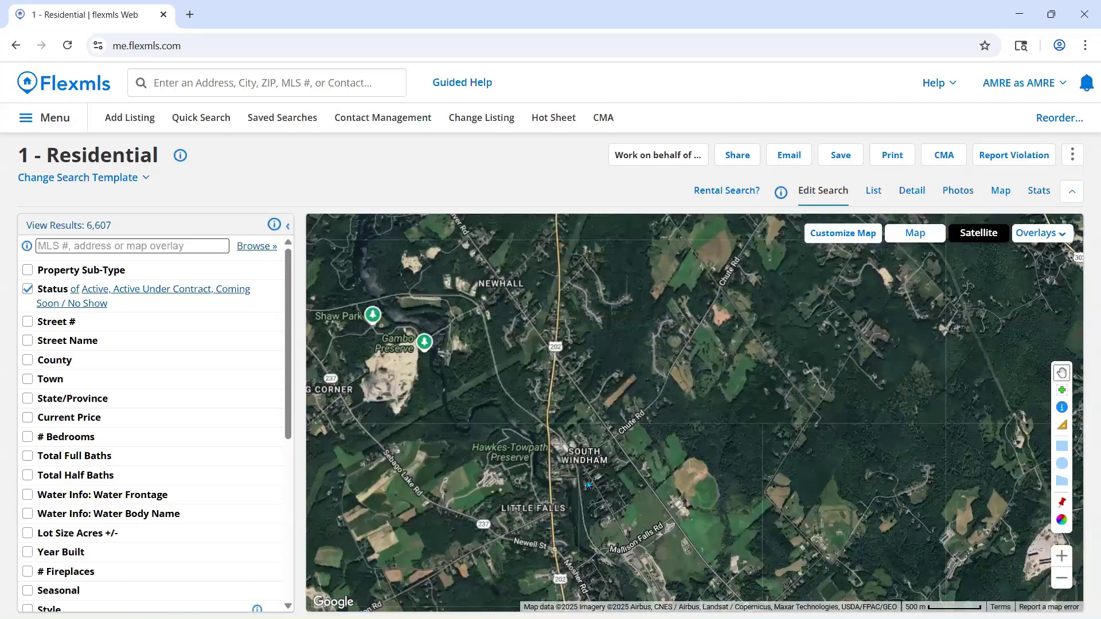
drag(661, 431, 710, 365)
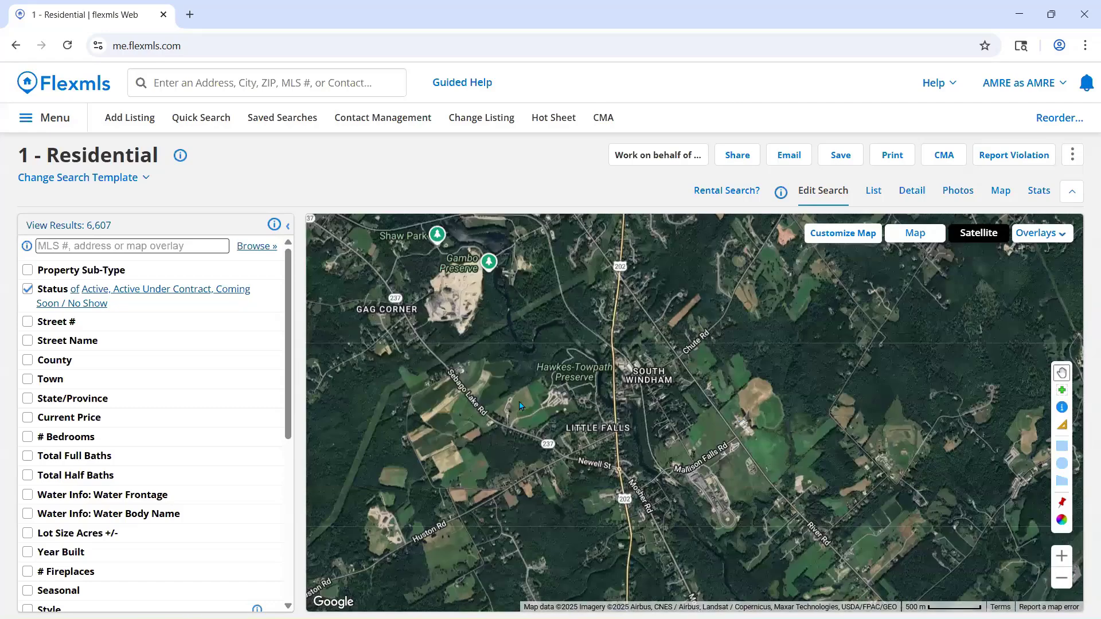
drag(519, 406, 521, 403)
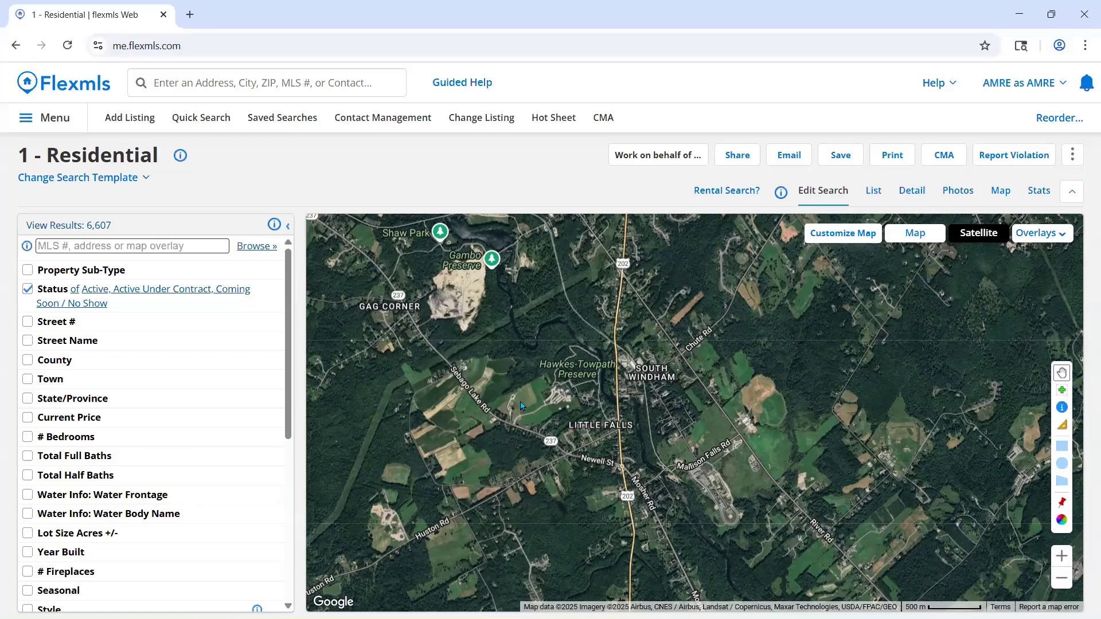
drag(817, 400, 818, 339)
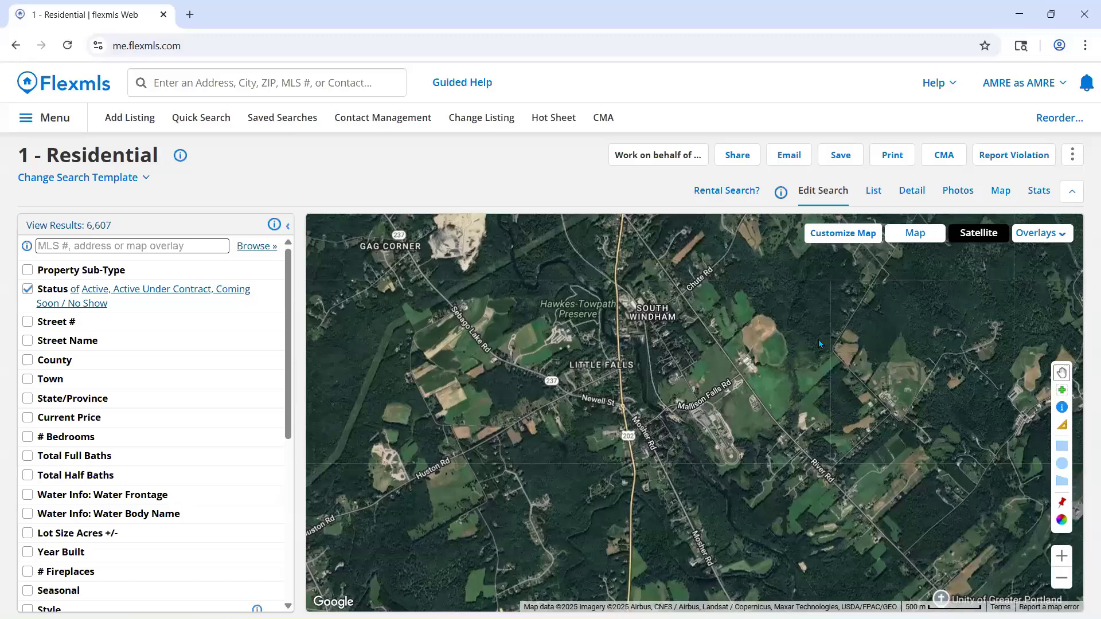
- Return the search map to the standard map view, showing the wider area around South Windham
click(912, 234)
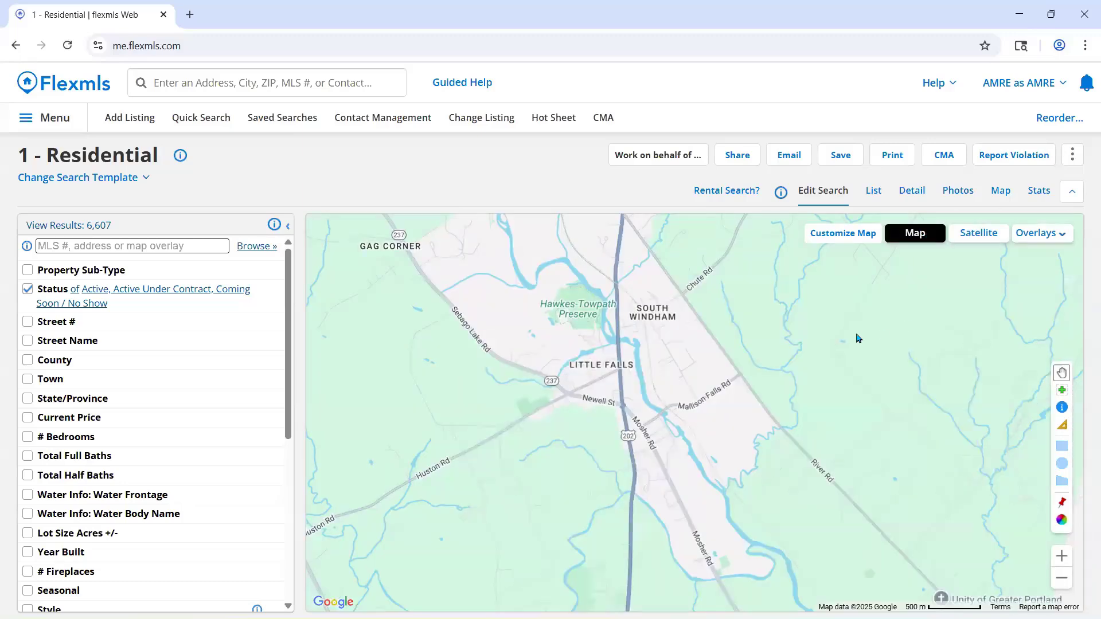
scroll(761, 325, down, 1)
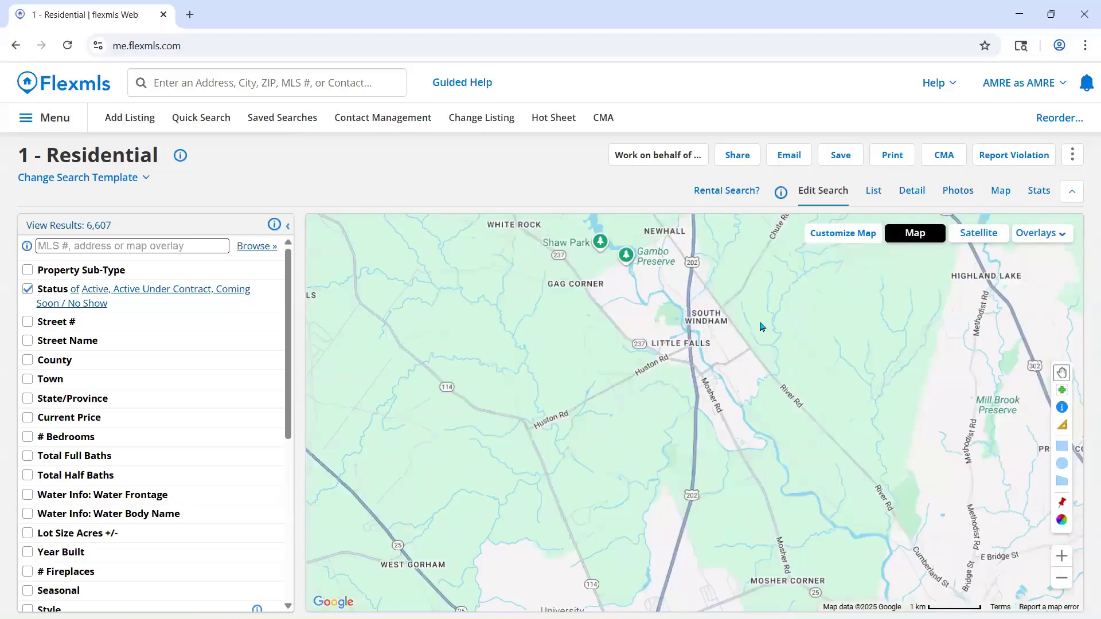
drag(762, 327, 725, 355)
drag(808, 346, 801, 381)
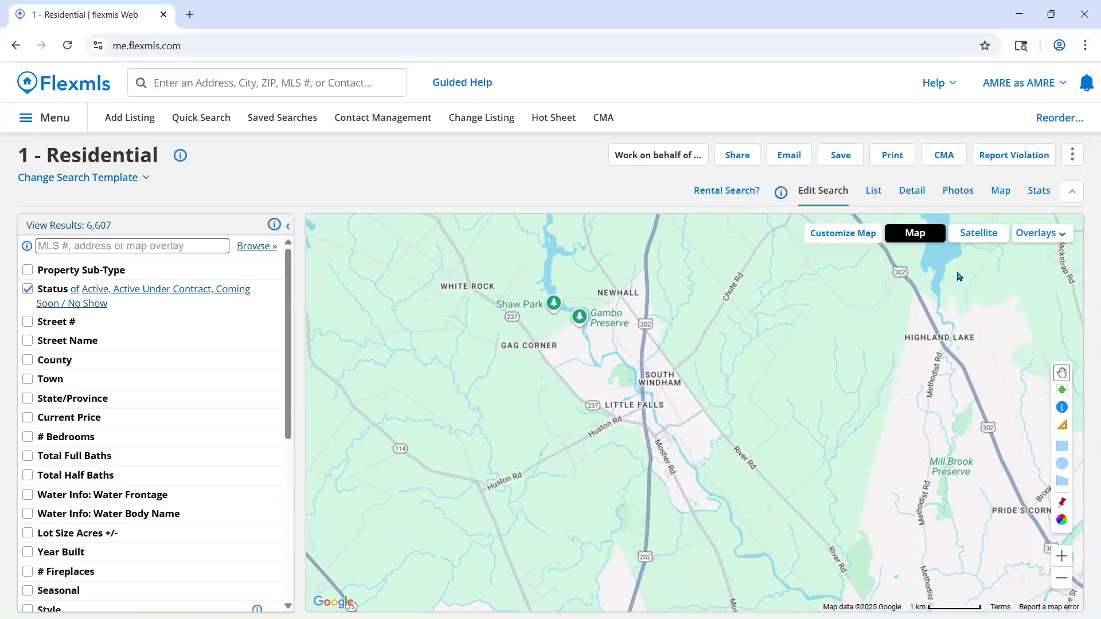
- Turn on the Cities overlay and examine the town boundaries from southern Maine up to the Appleton and Washington area
click(1058, 236)
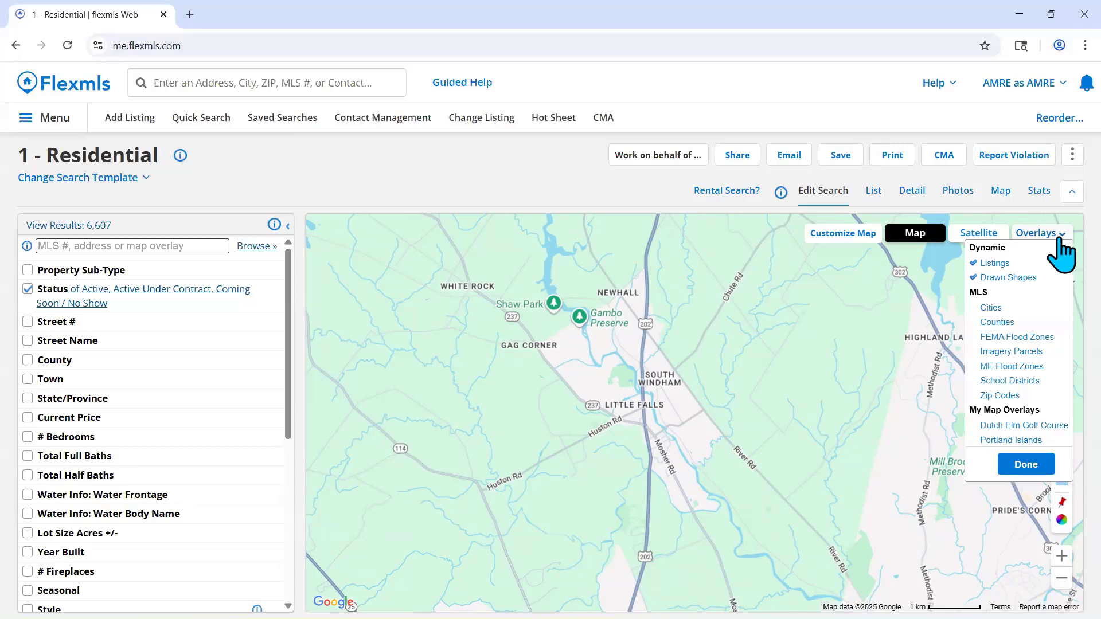
scroll(691, 362, down, 3)
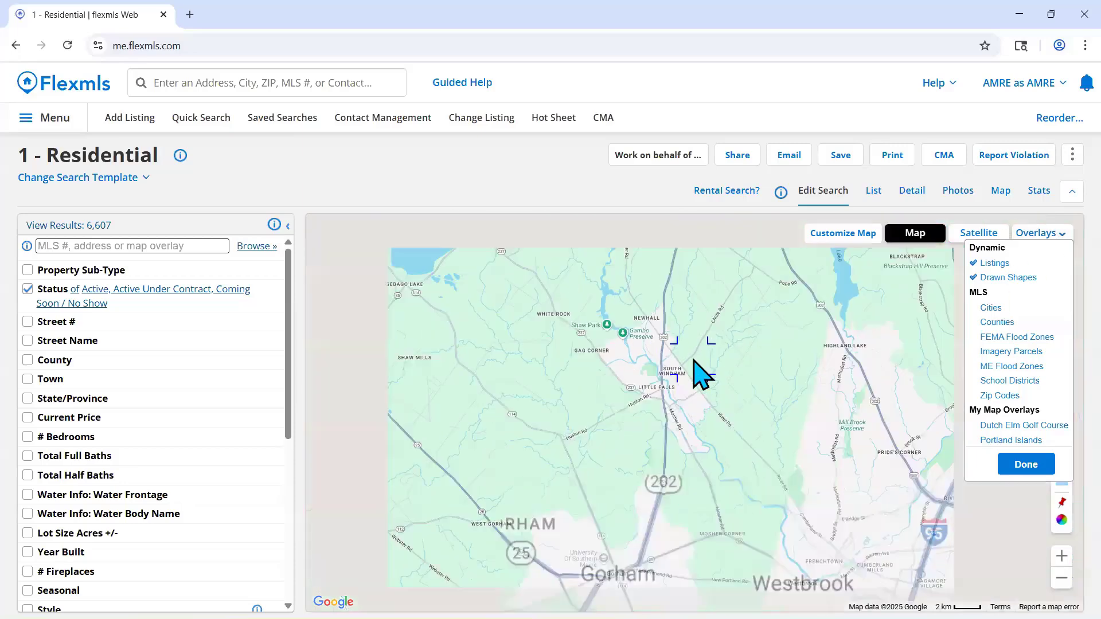
drag(720, 401, 682, 386)
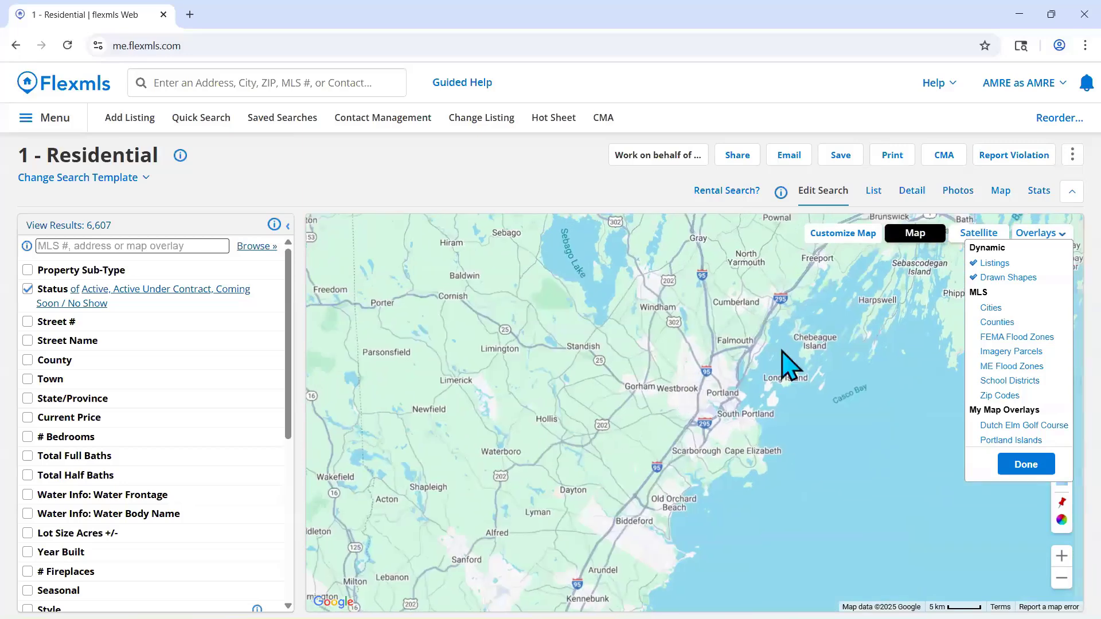
click(1010, 309)
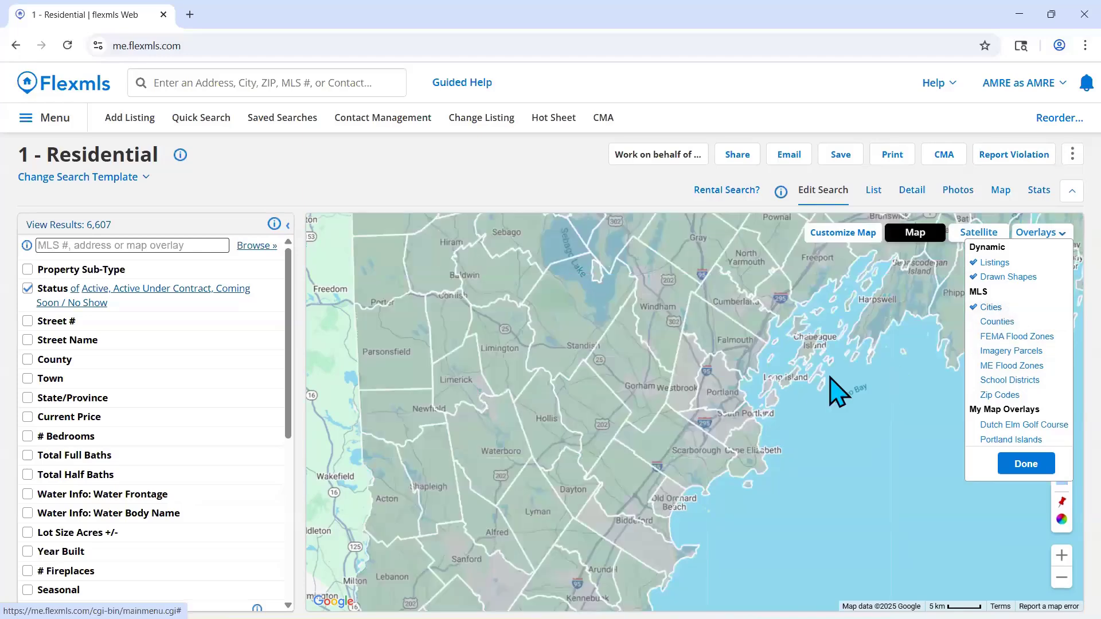
scroll(800, 395, down, 2)
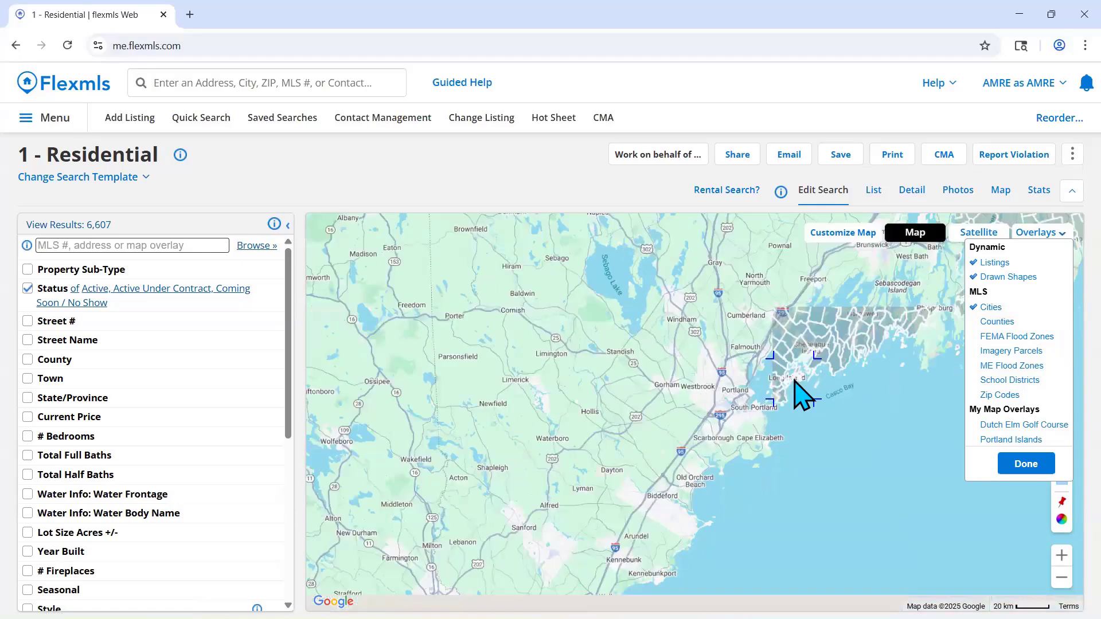
drag(786, 439, 778, 443)
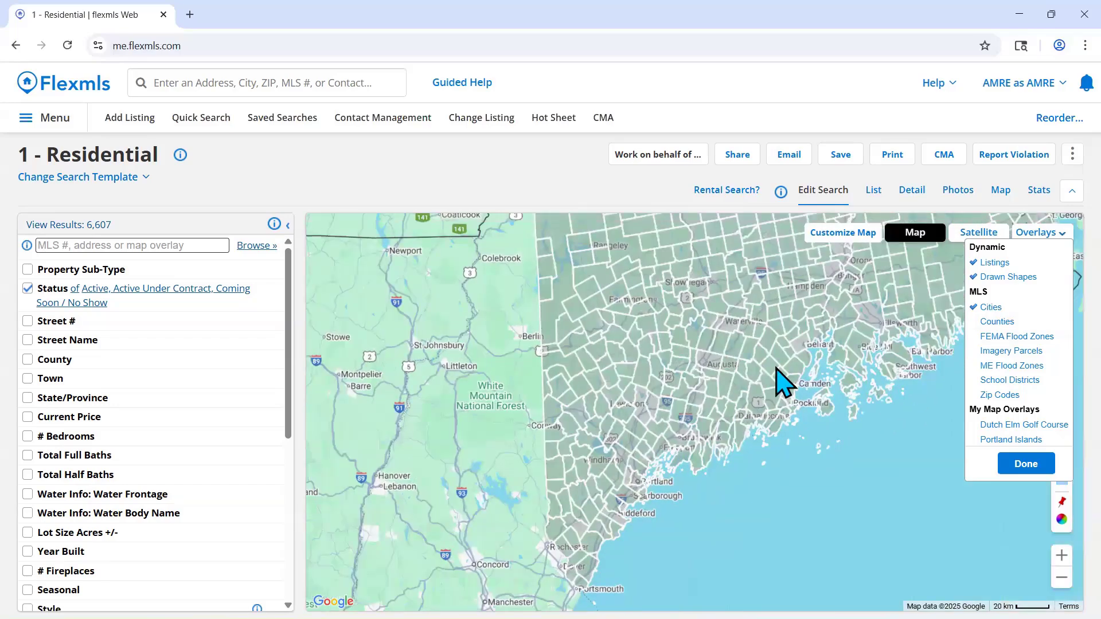
scroll(782, 380, up, 1)
scroll(781, 381, up, 2)
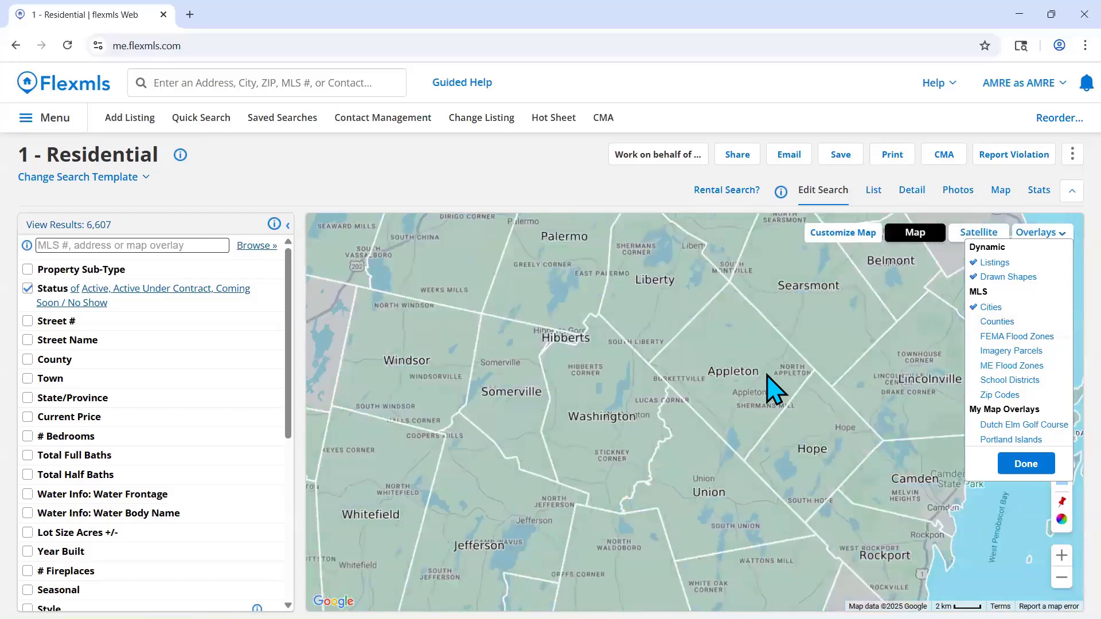
drag(724, 357, 748, 334)
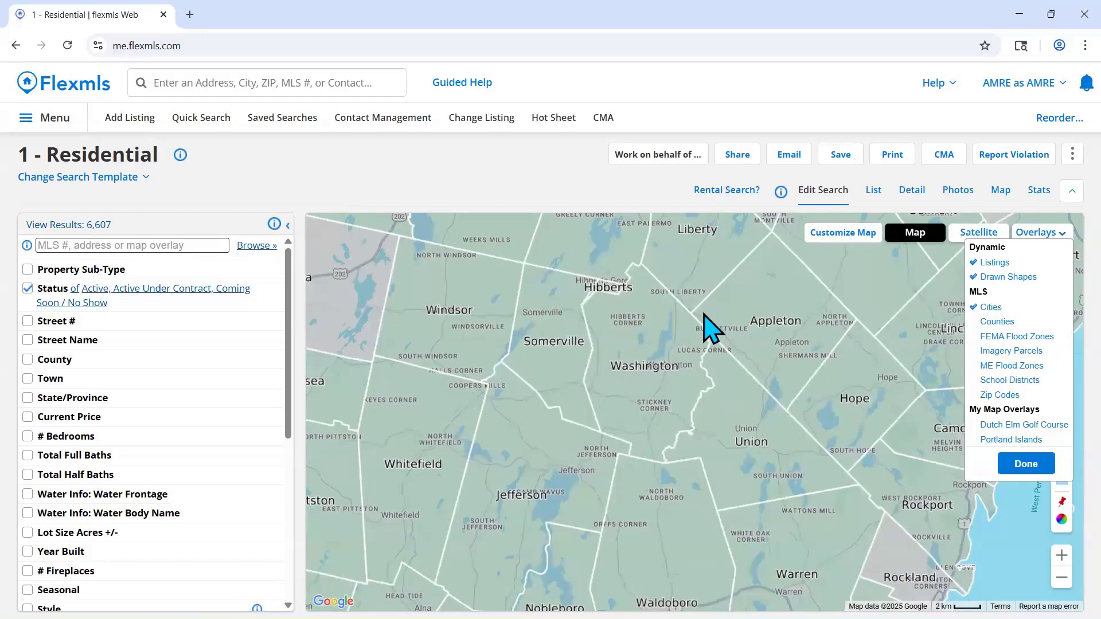
scroll(711, 328, down, 2)
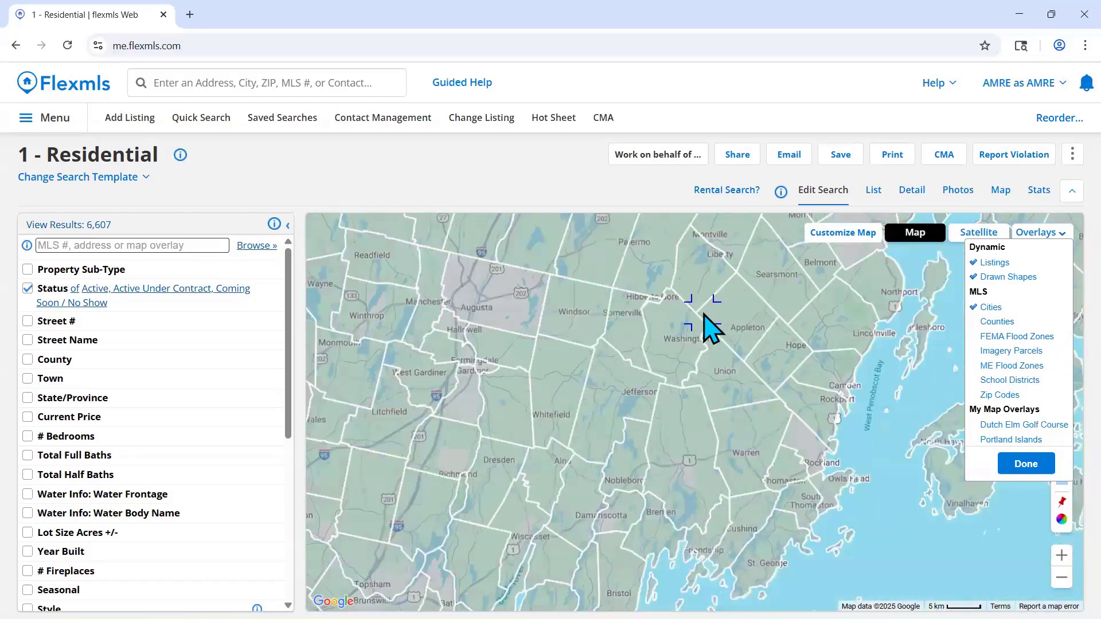
- Add the Counties overlay and view the county boundaries across Maine and the neighboring states
click(1020, 322)
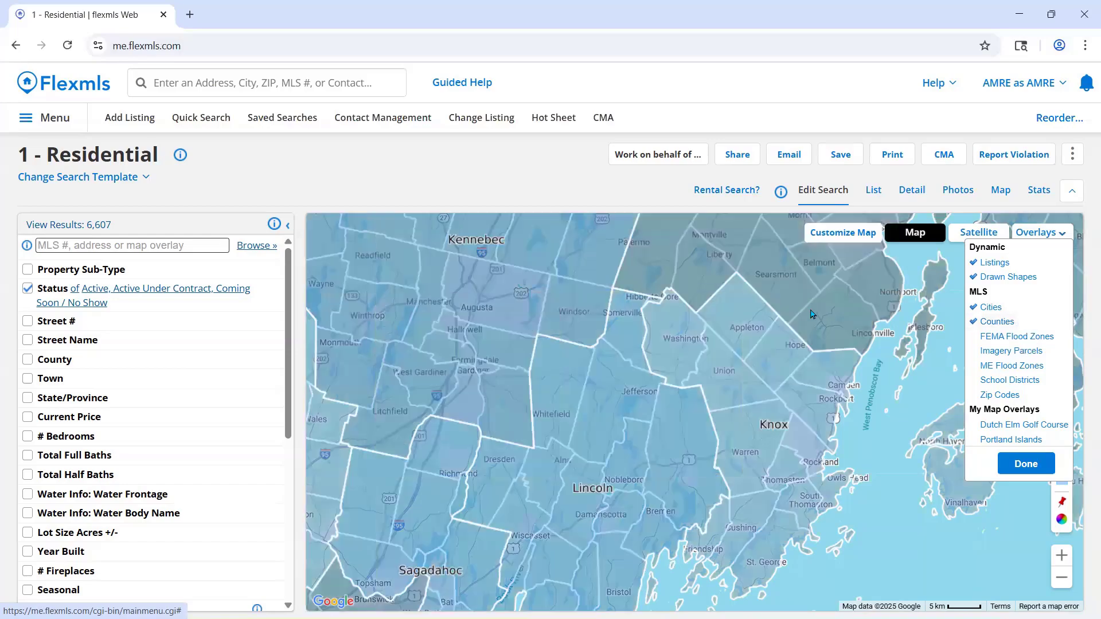
scroll(761, 349, down, 1)
scroll(761, 350, down, 2)
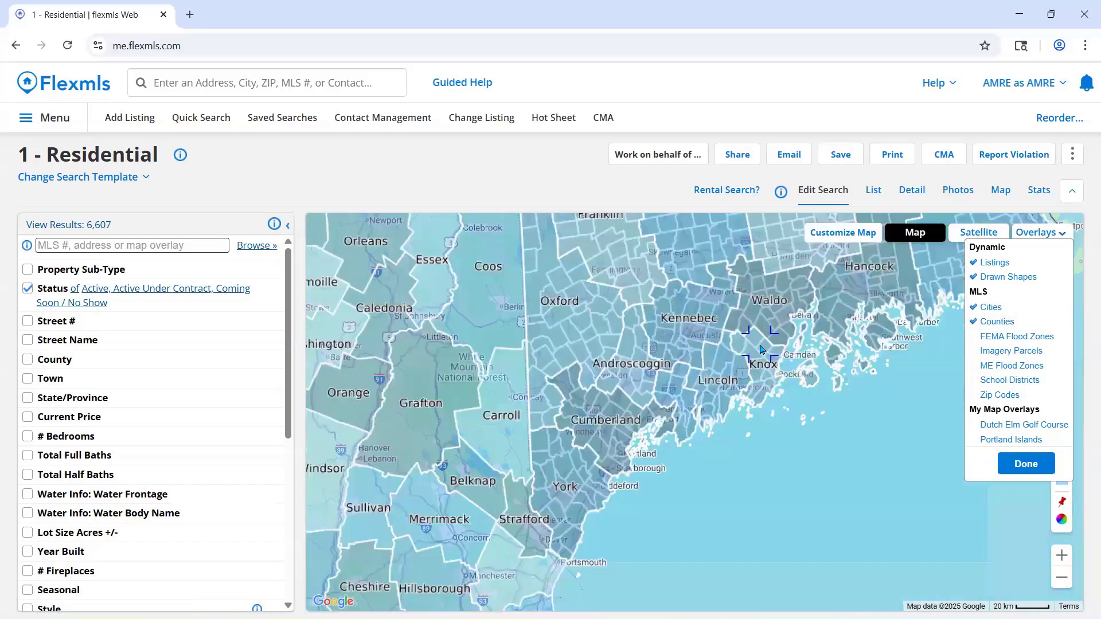
drag(805, 329, 771, 355)
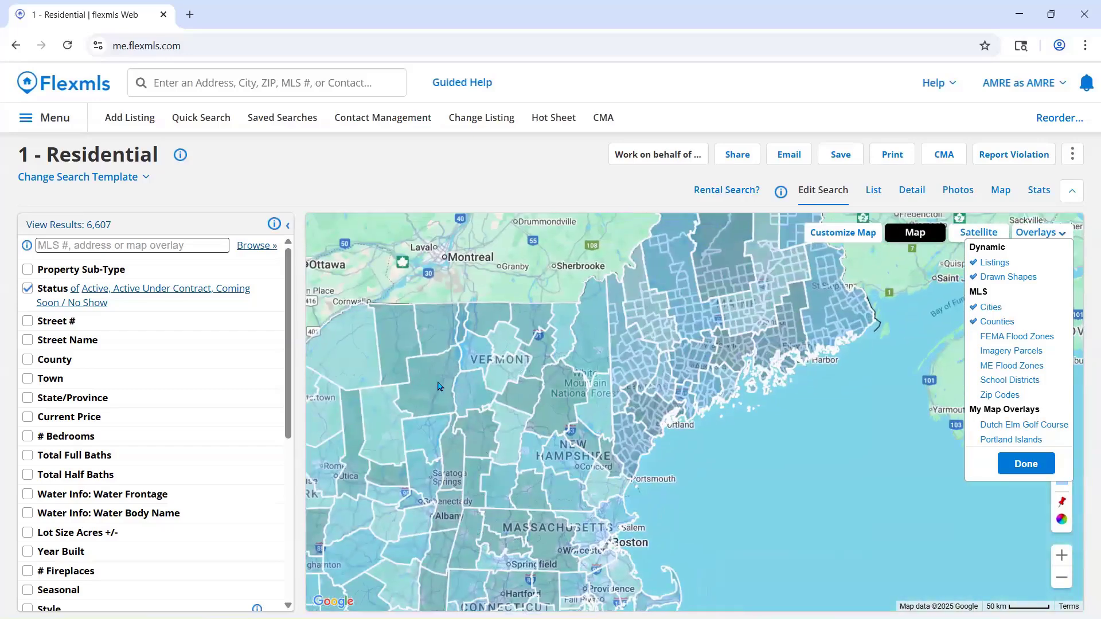
drag(556, 383, 579, 492)
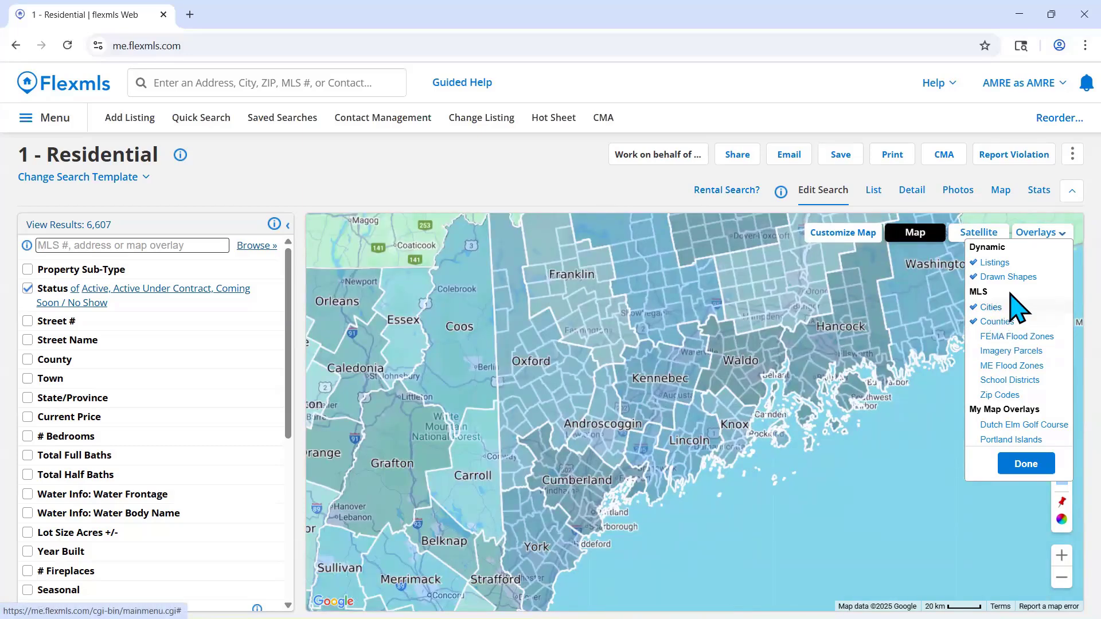
- Replace the Cities and Counties overlays with FEMA Flood Zones and inspect the flood zones along the Maine coast
click(992, 307)
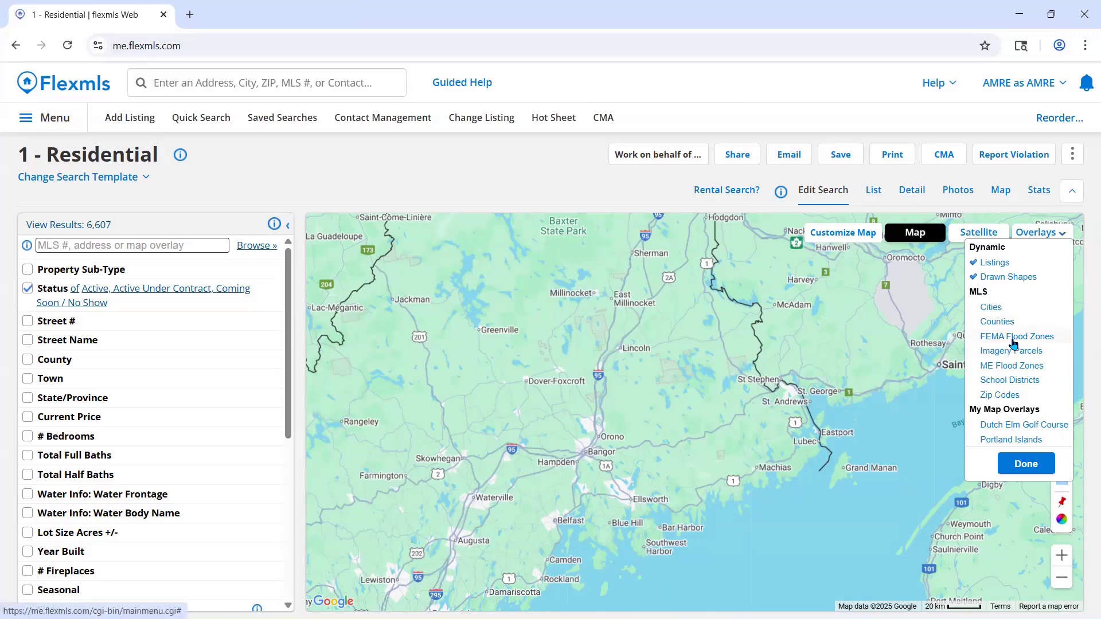
click(1012, 343)
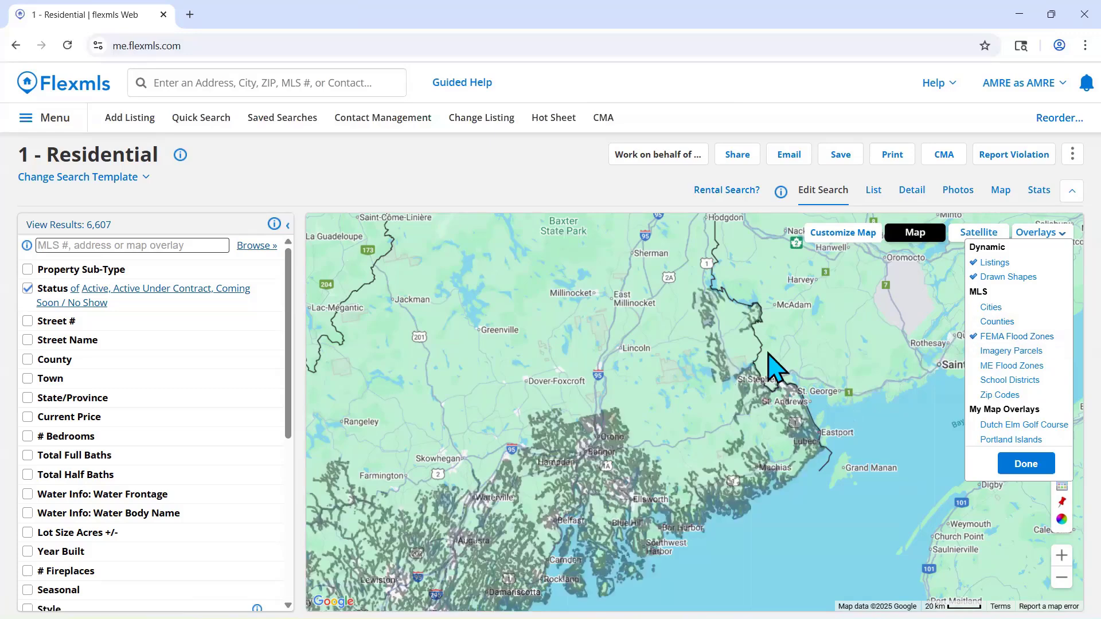
drag(768, 356, 852, 300)
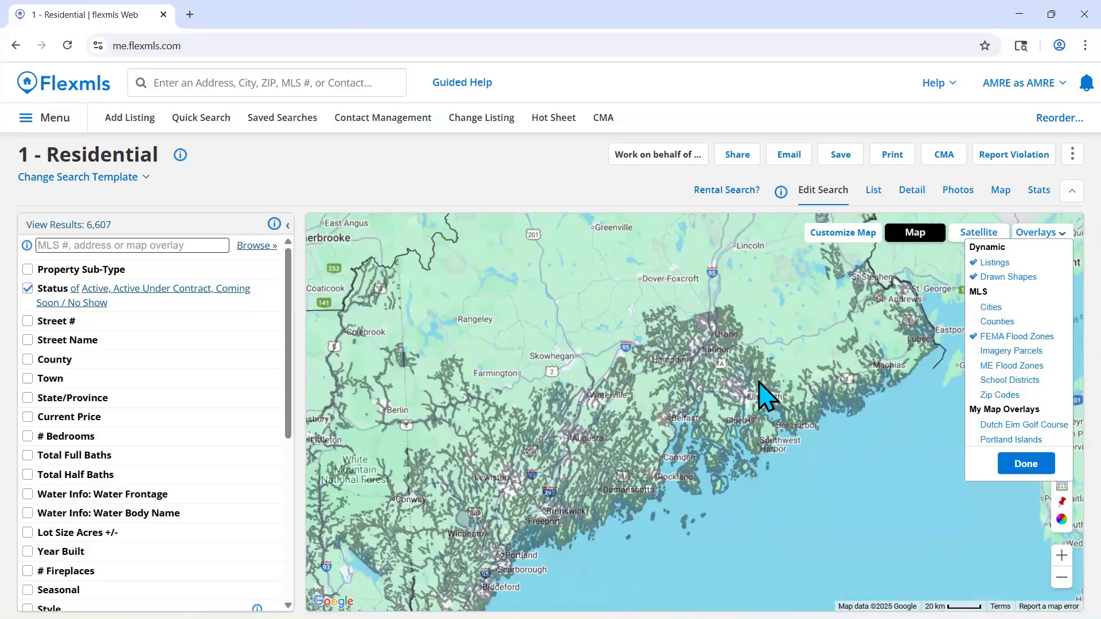
scroll(766, 394, up, 2)
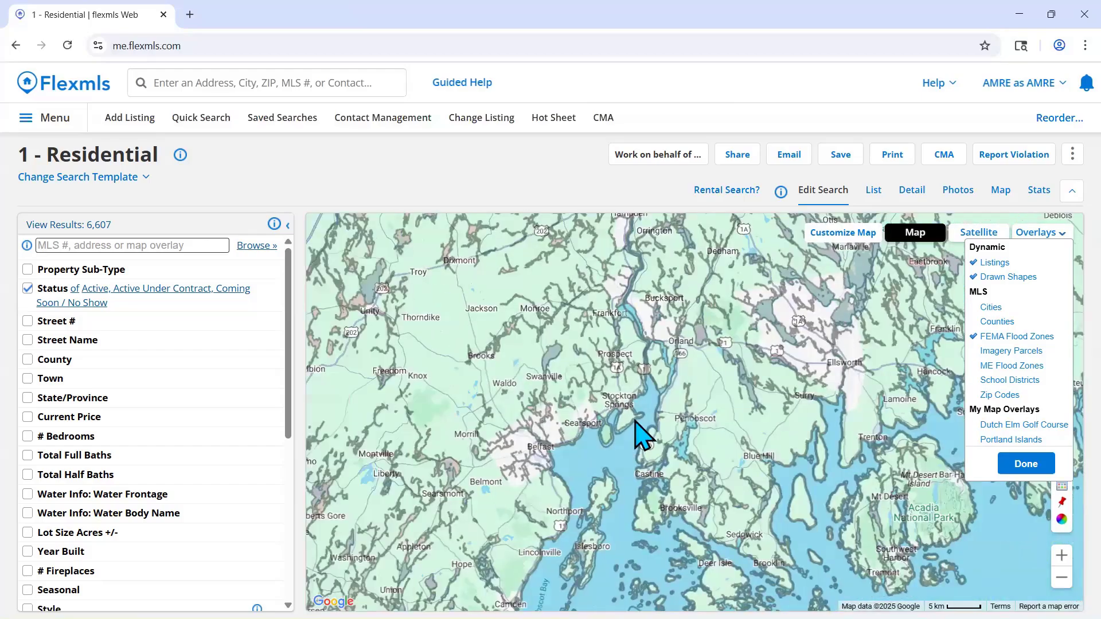
scroll(634, 438, down, 1)
drag(597, 455, 754, 327)
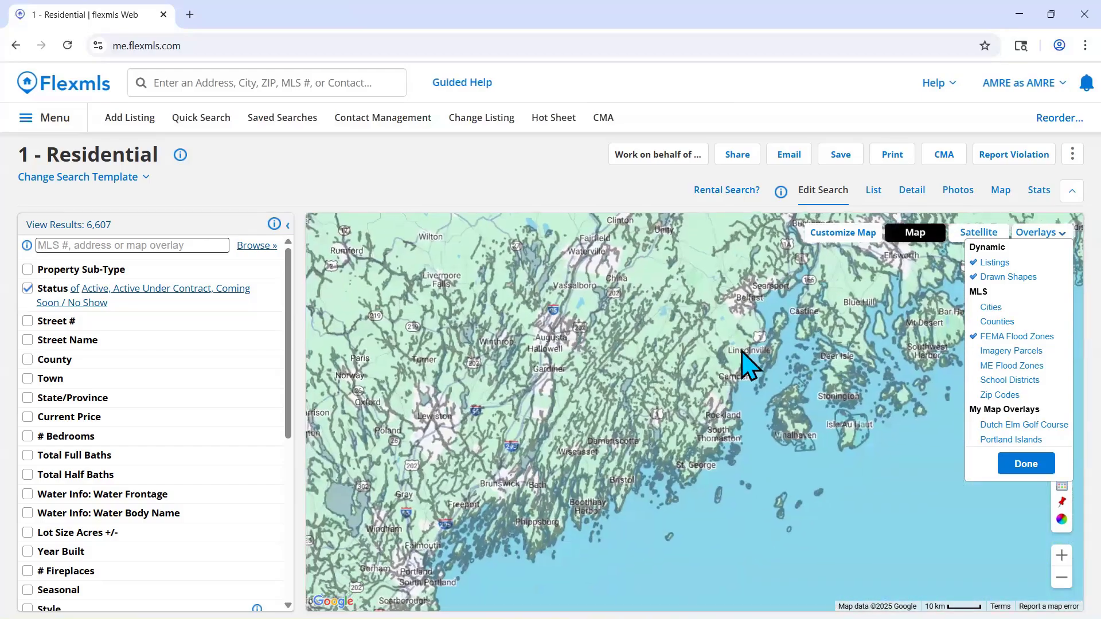
drag(745, 364, 781, 319)
drag(710, 393, 776, 319)
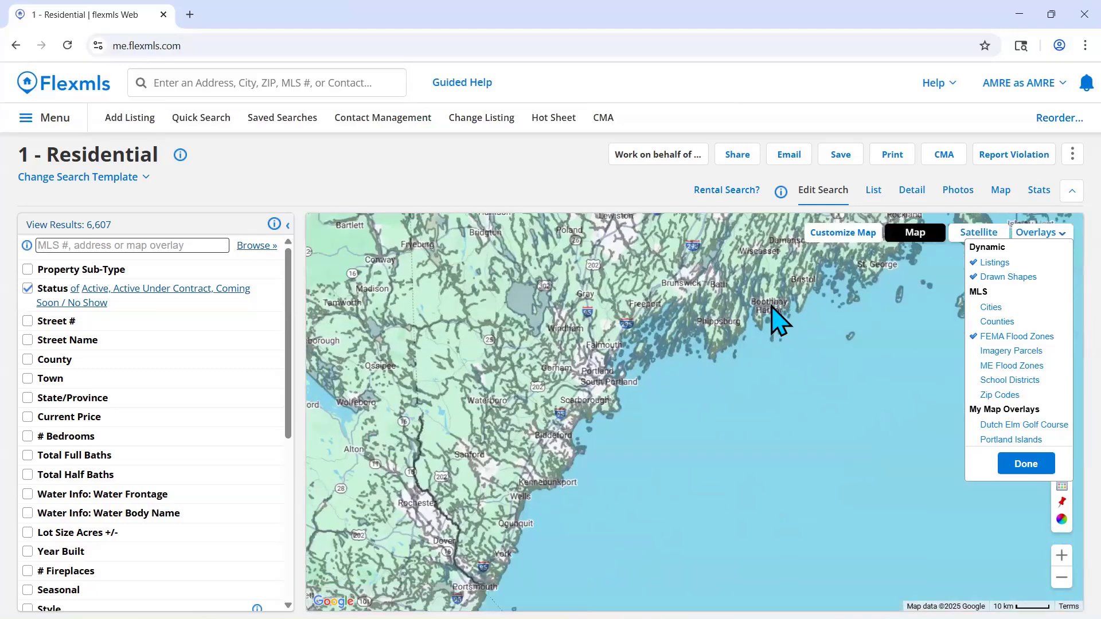
- Examine the FEMA flood zones along the Maine coast toward Eastport, comparing them with the ME Flood Zones overlay
scroll(777, 320, down, 1)
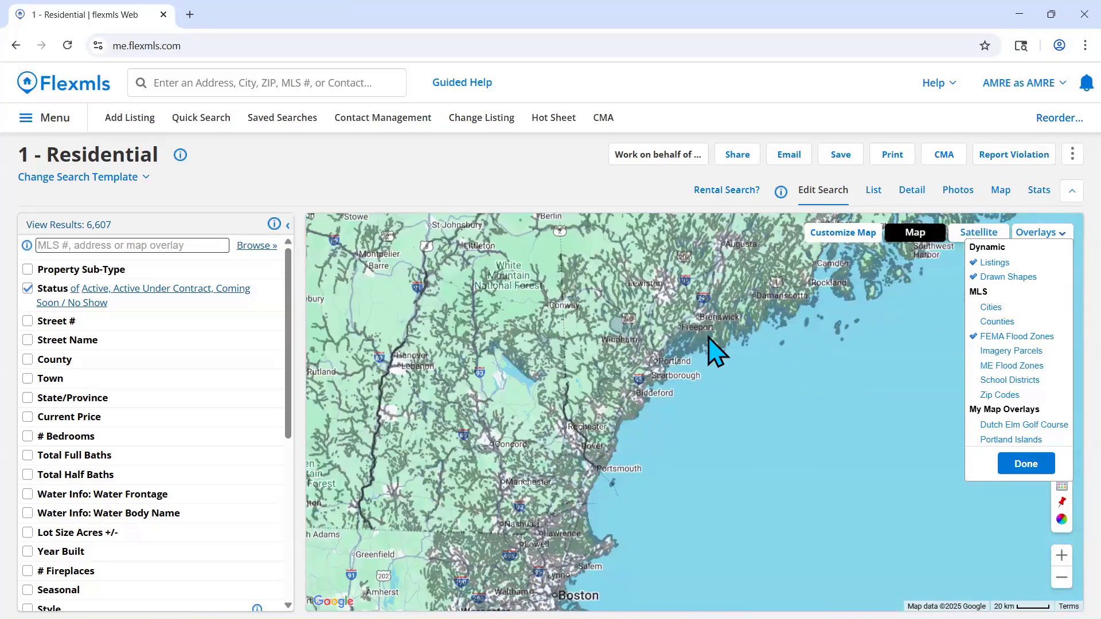
drag(709, 338, 605, 504)
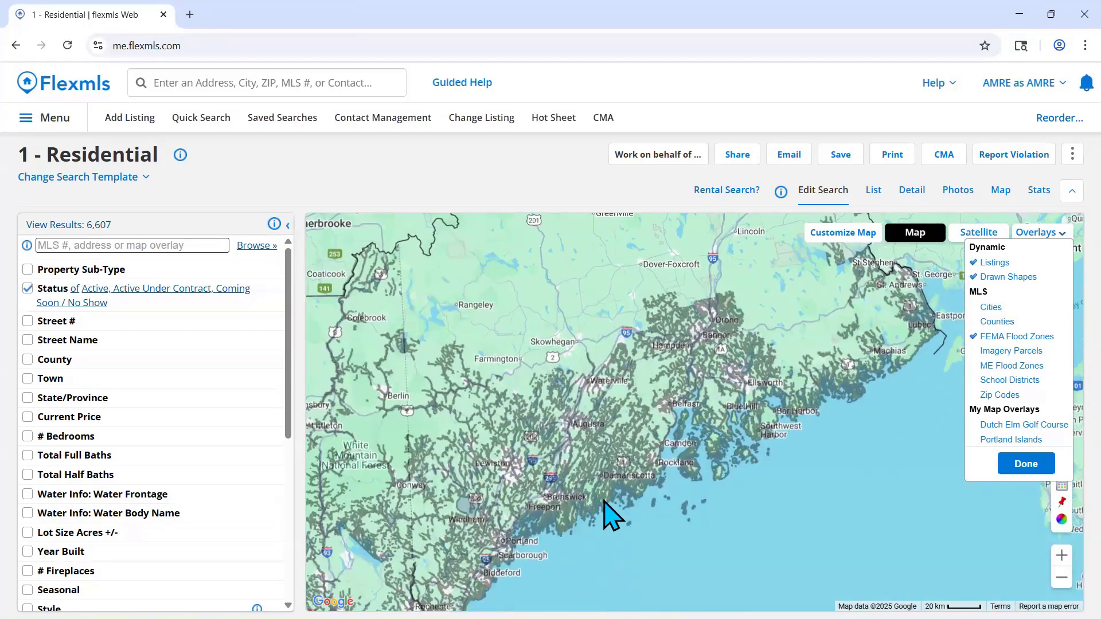
drag(691, 541, 642, 551)
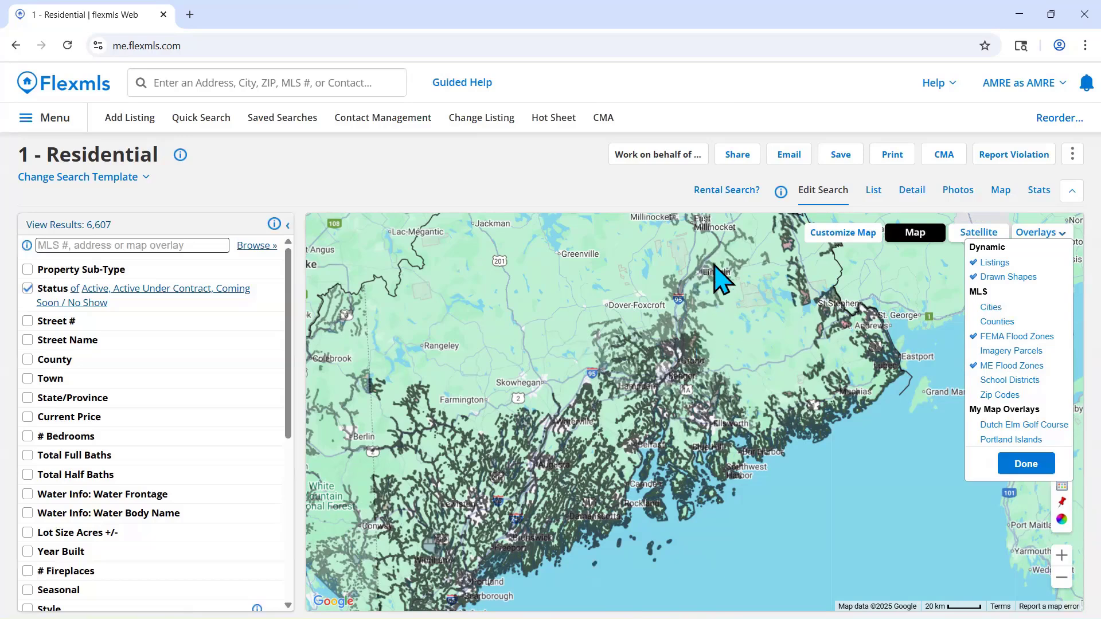
click(1012, 371)
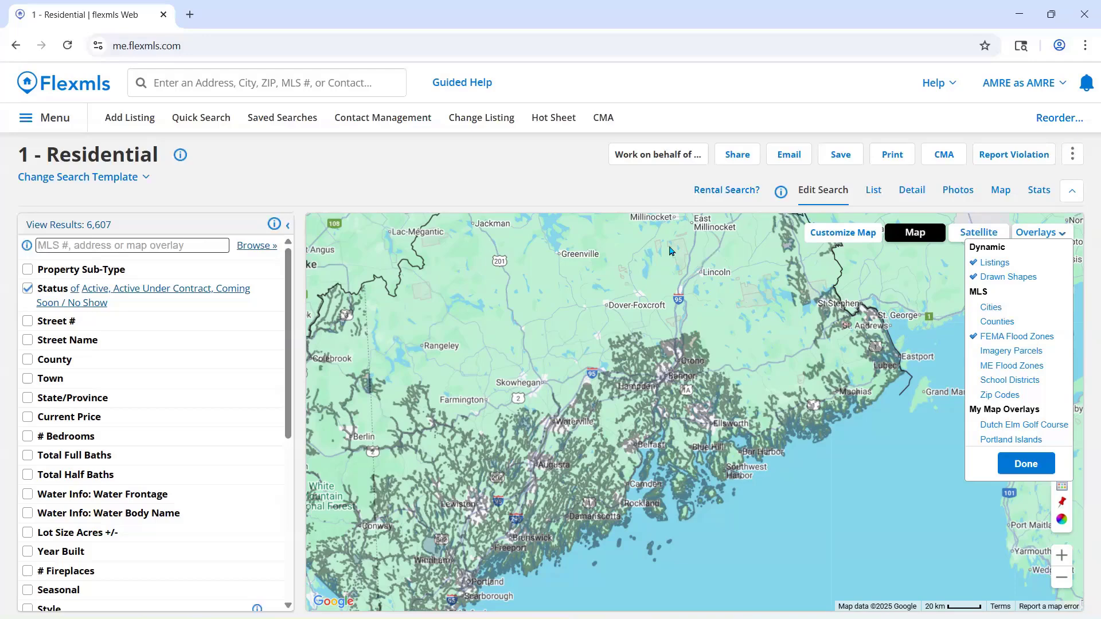
click(1016, 367)
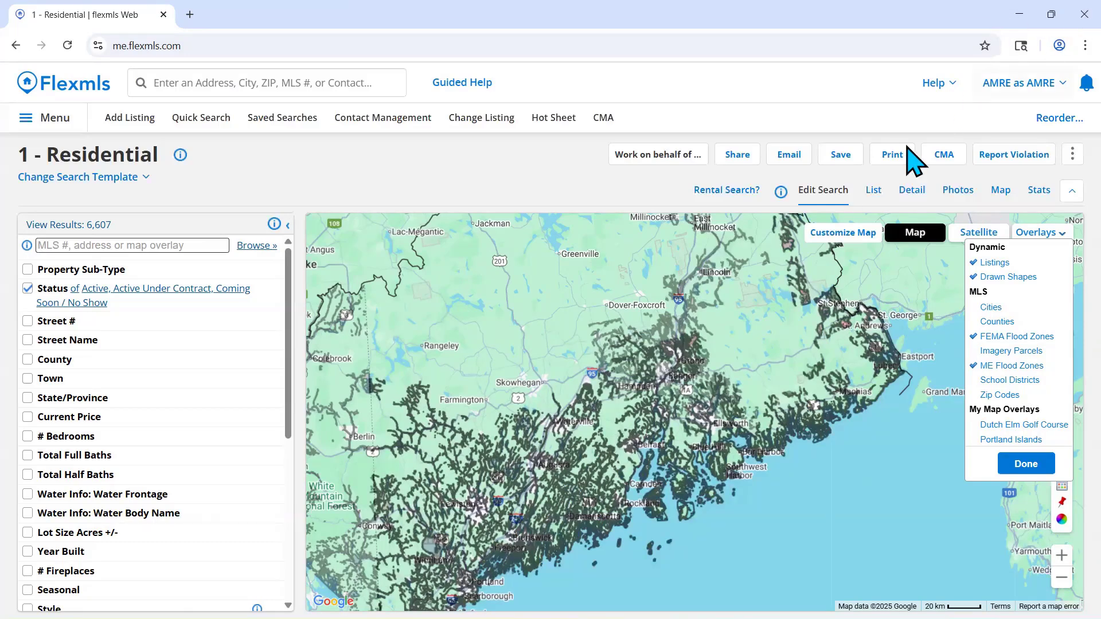
- Replace the FEMA and ME Flood Zones overlays with School Districts and focus on the coast northeast of Portland
click(1052, 338)
click(1035, 367)
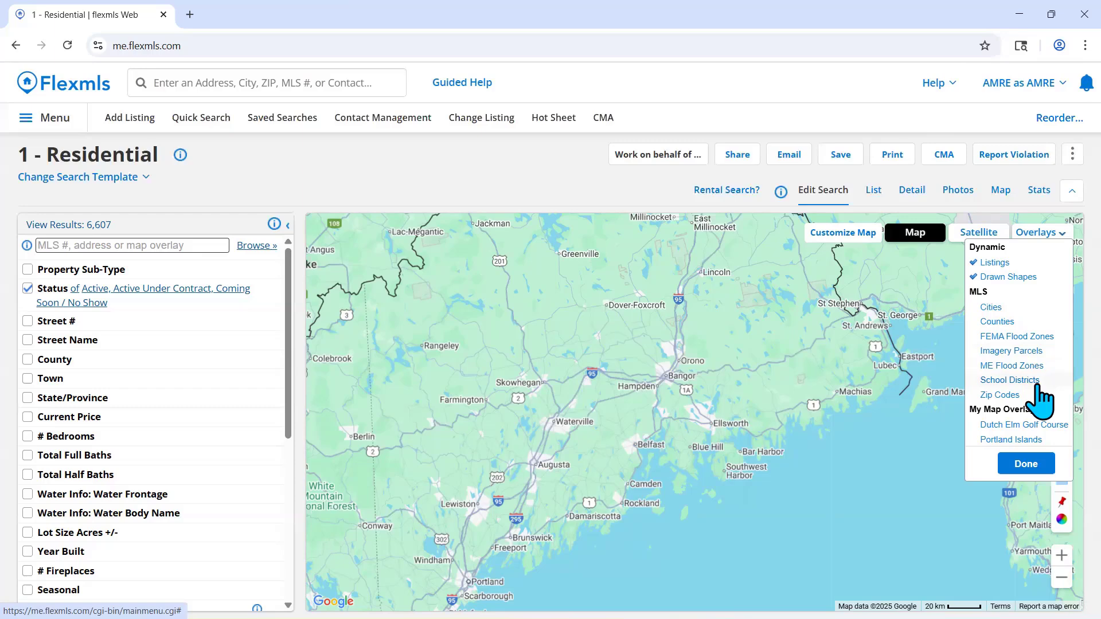
click(1036, 383)
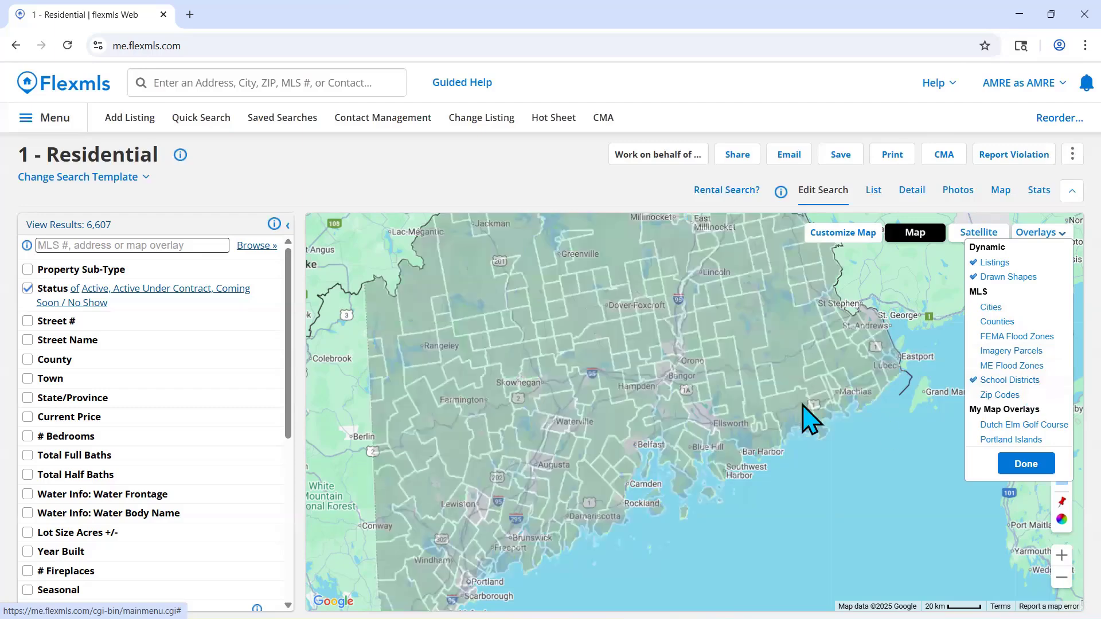
drag(813, 419, 892, 338)
scroll(642, 435, up, 3)
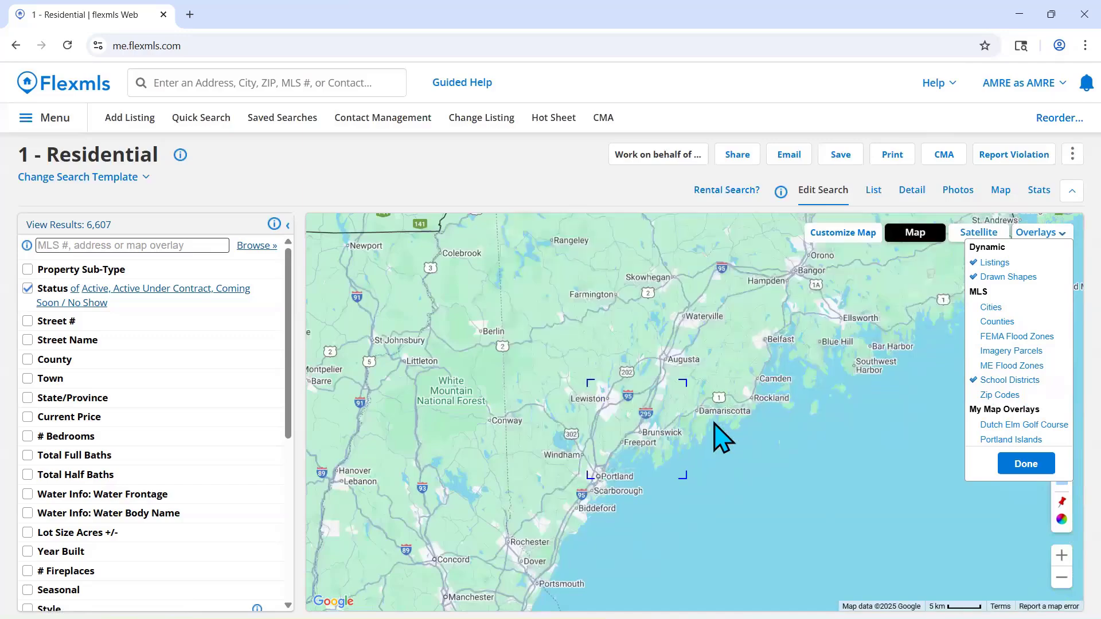
- Add the Cities overlay on top of the school districts and view the boundaries across southern Maine
click(990, 308)
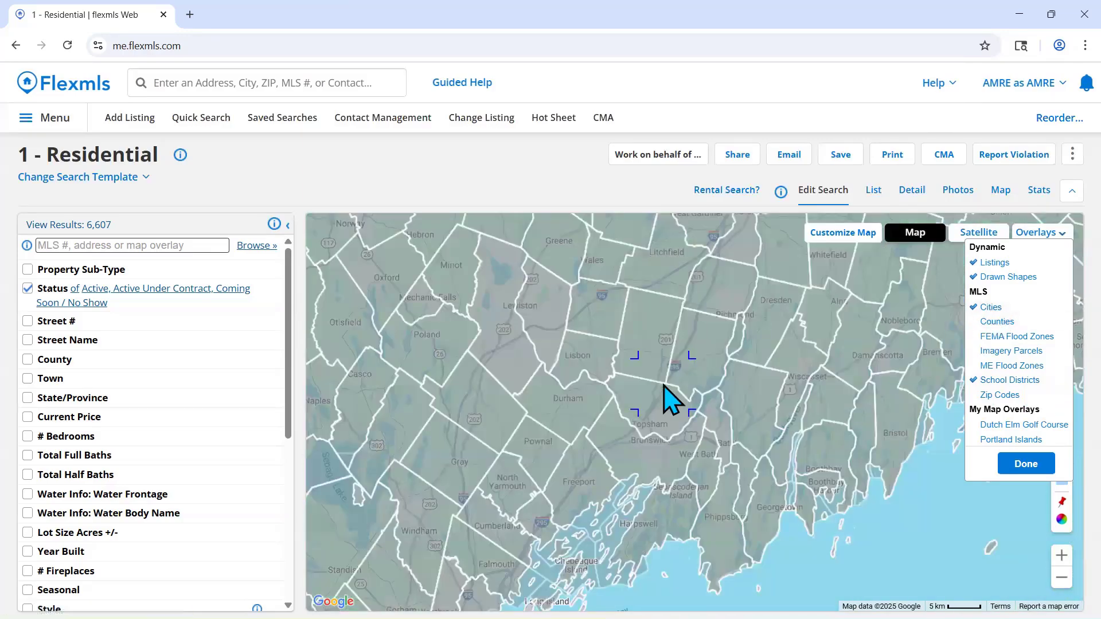
scroll(668, 398, down, 1)
drag(671, 398, 731, 319)
click(1003, 381)
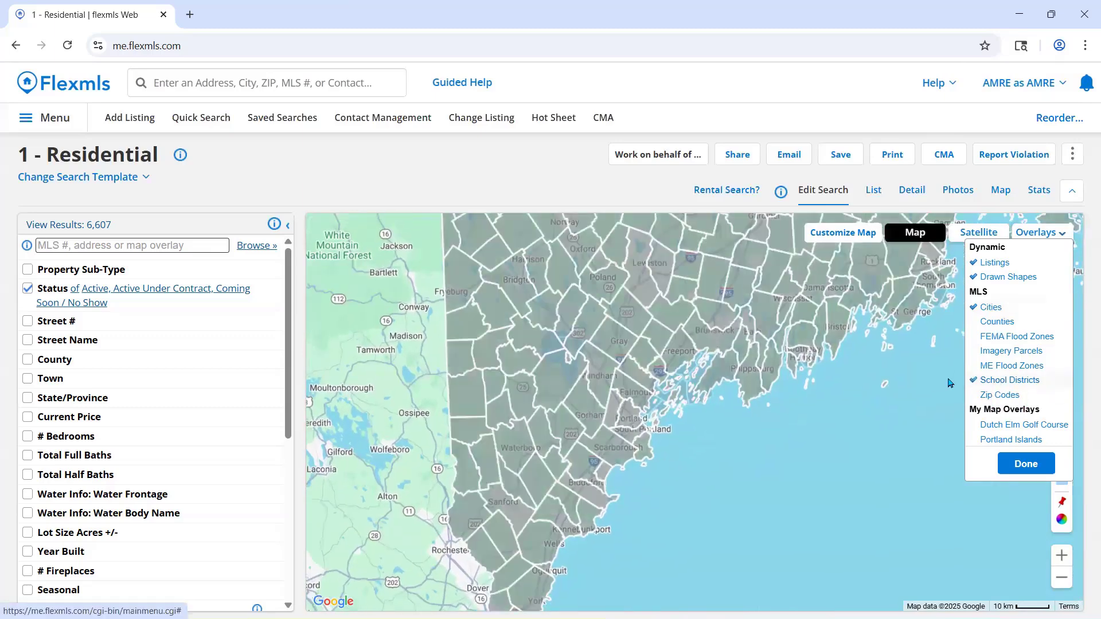
- Remove the Cities overlay and inspect the school districts around Windham, Falmouth and Portland
click(991, 308)
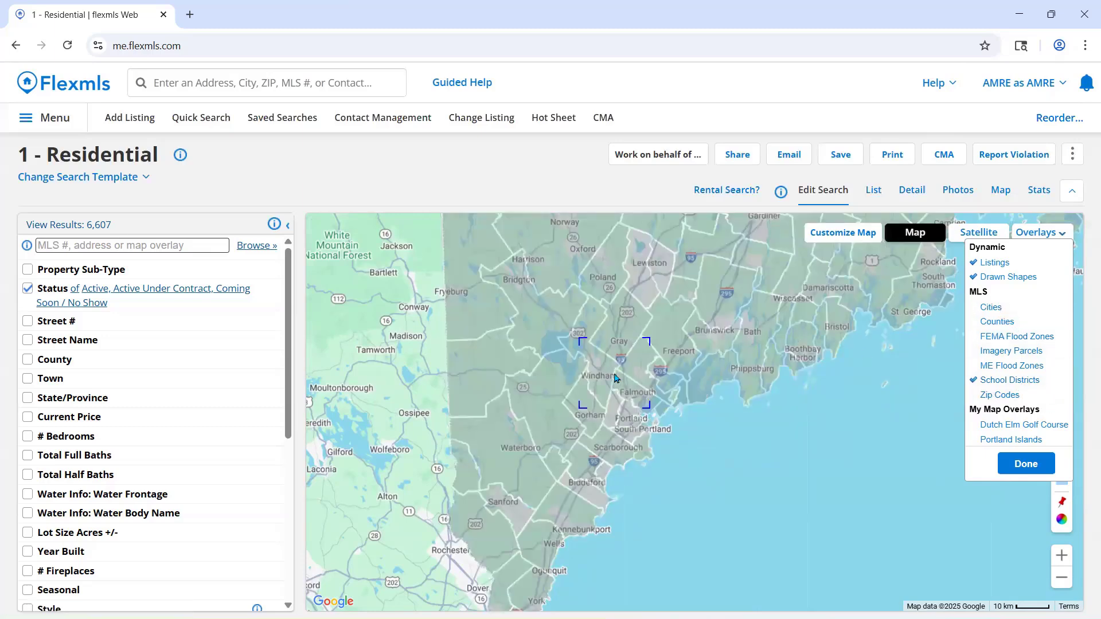
scroll(613, 361, up, 3)
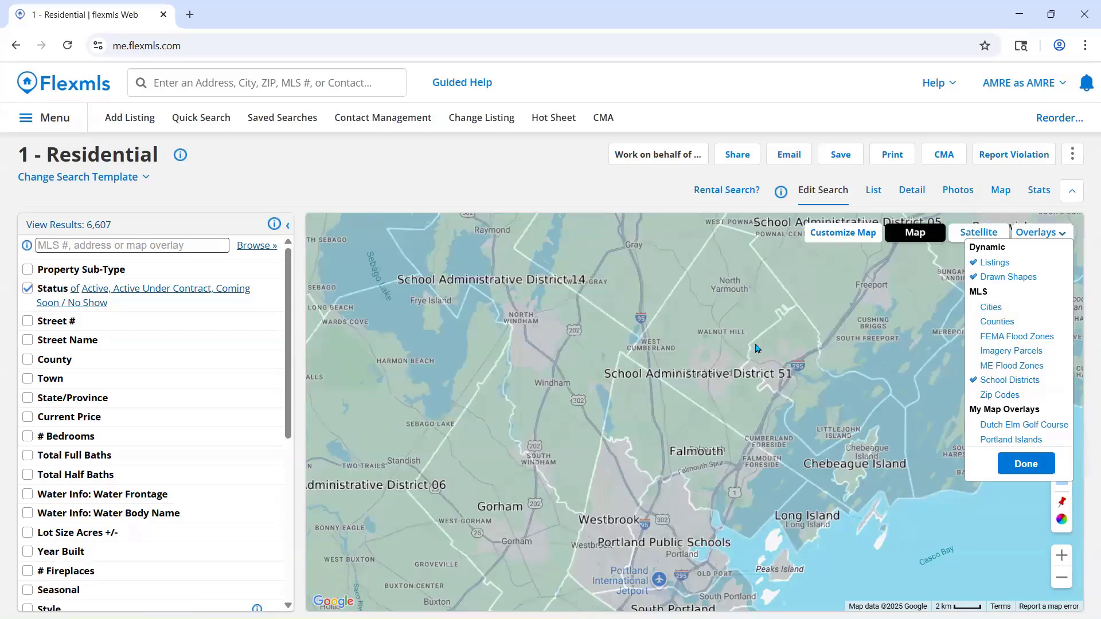
drag(757, 346, 732, 338)
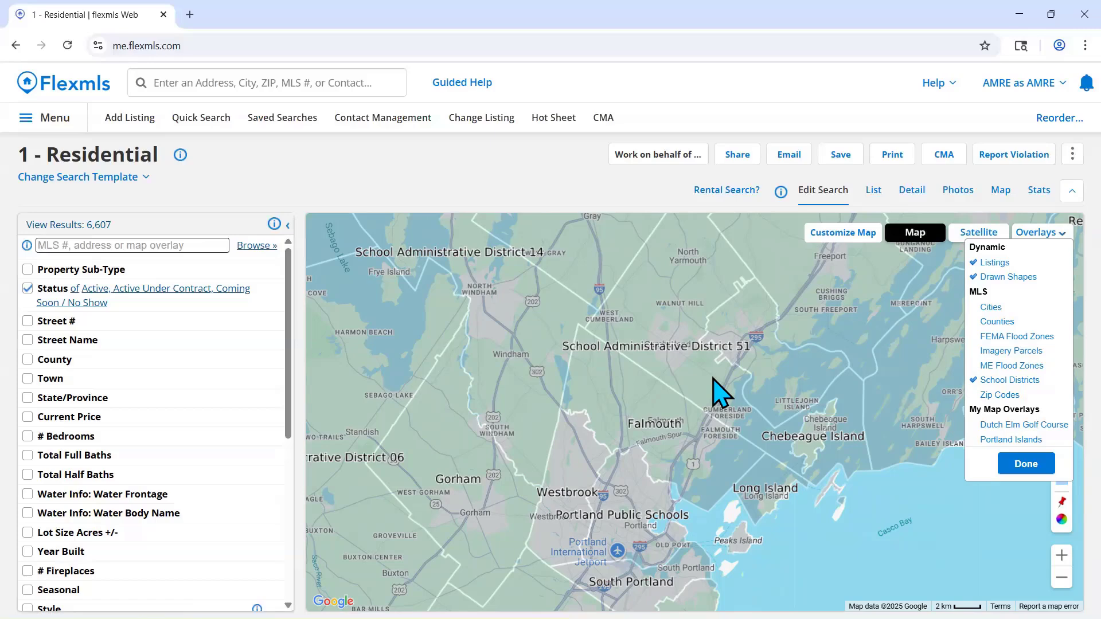
- Replace the School Districts overlay with Zip Codes and inspect the ZIP code areas around Portland and Scarborough
click(1026, 394)
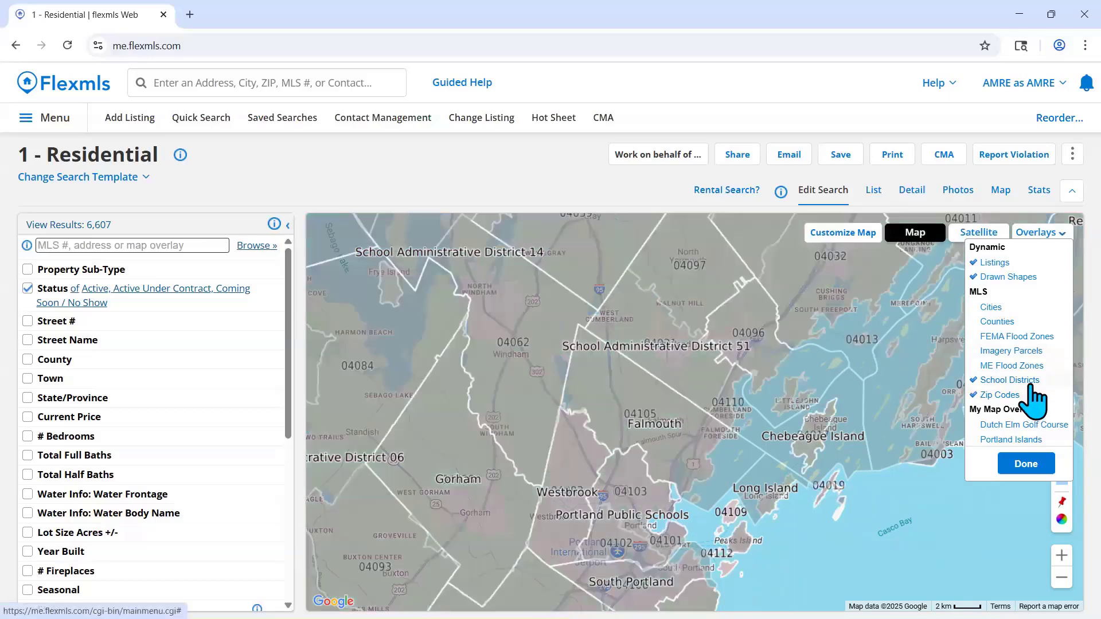
click(1026, 380)
scroll(834, 367, down, 2)
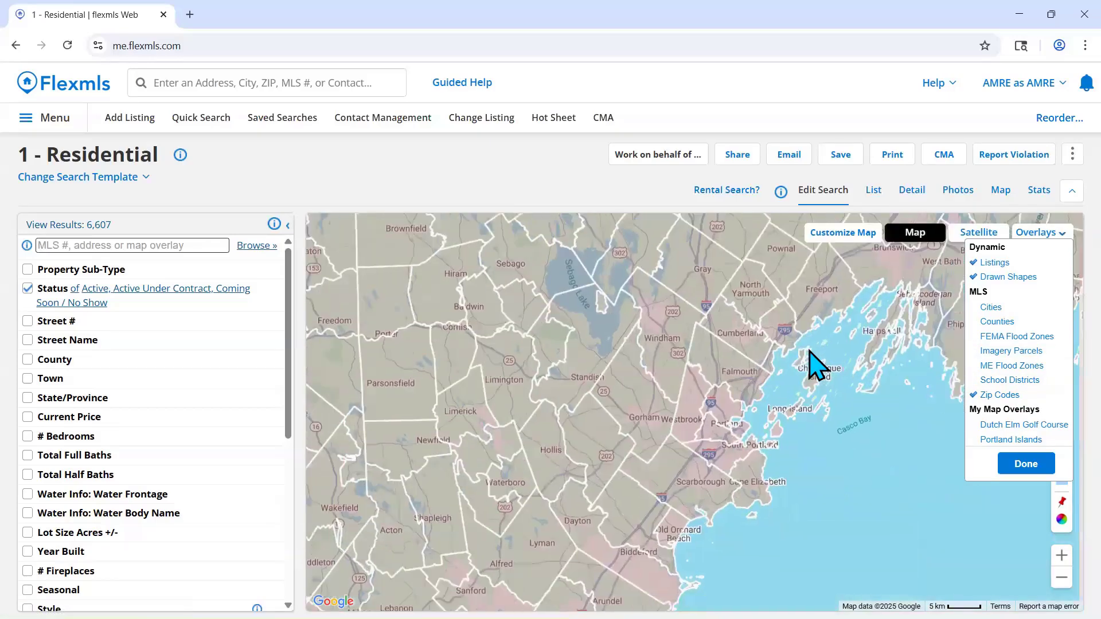
scroll(803, 375, up, 1)
scroll(756, 398, up, 1)
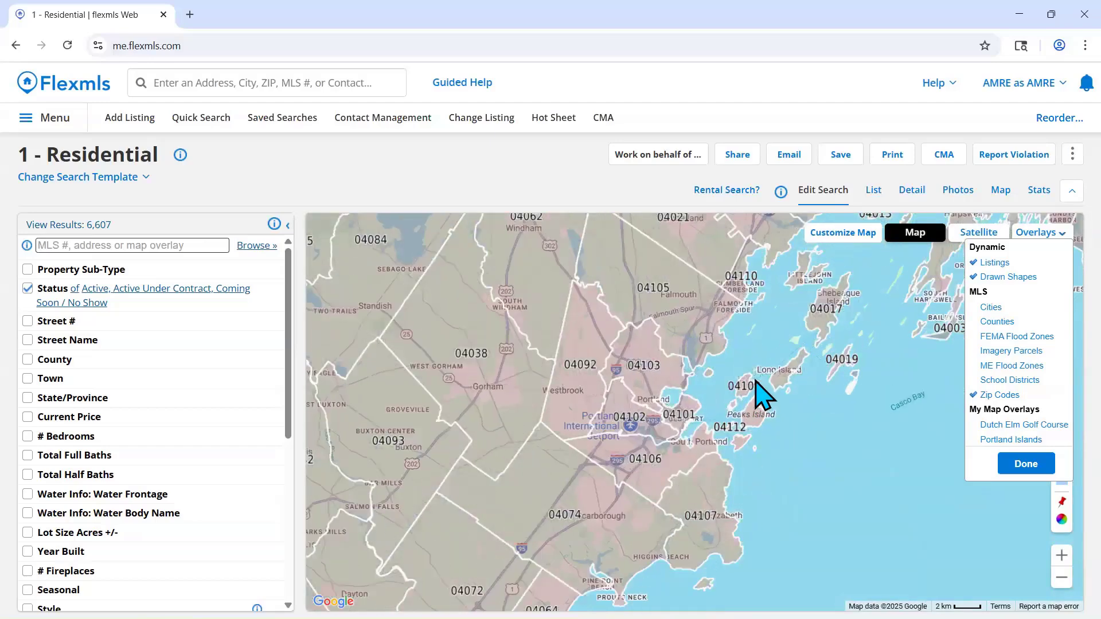
drag(757, 397, 806, 337)
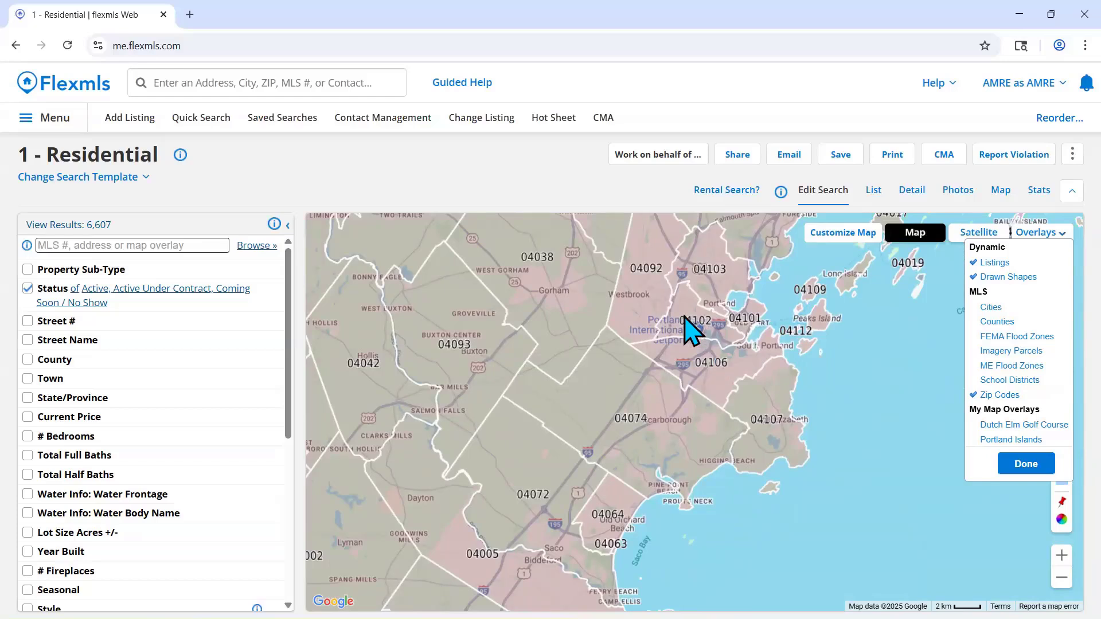
- Turn off the Zip Codes overlay and bring the map to street level around Main St and School St in Gorham
click(999, 395)
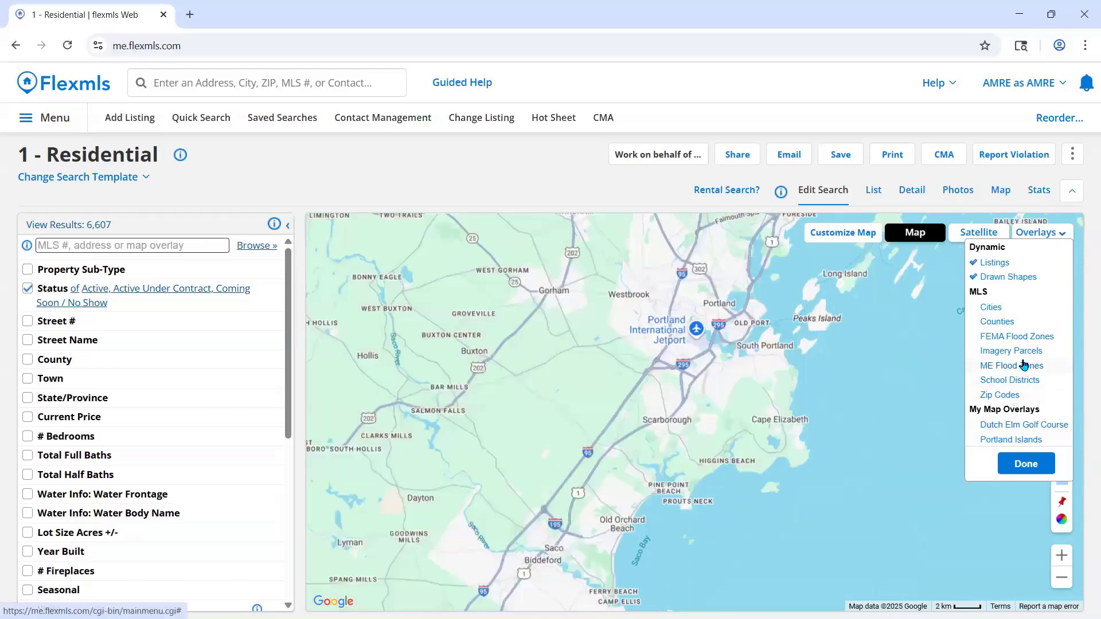
drag(568, 350, 661, 408)
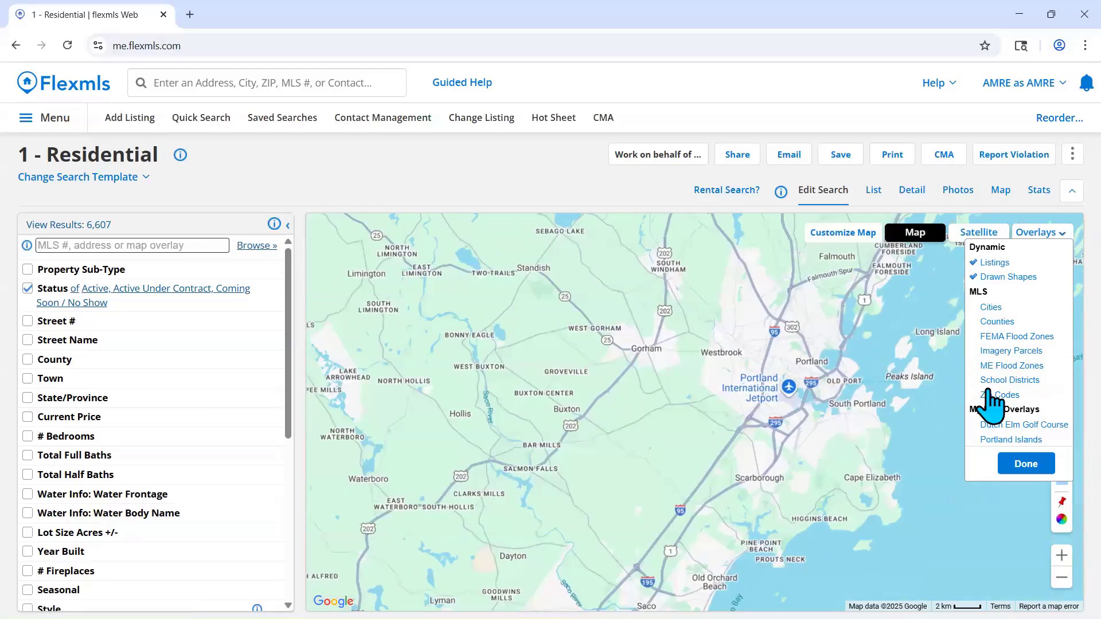
scroll(642, 358, up, 1)
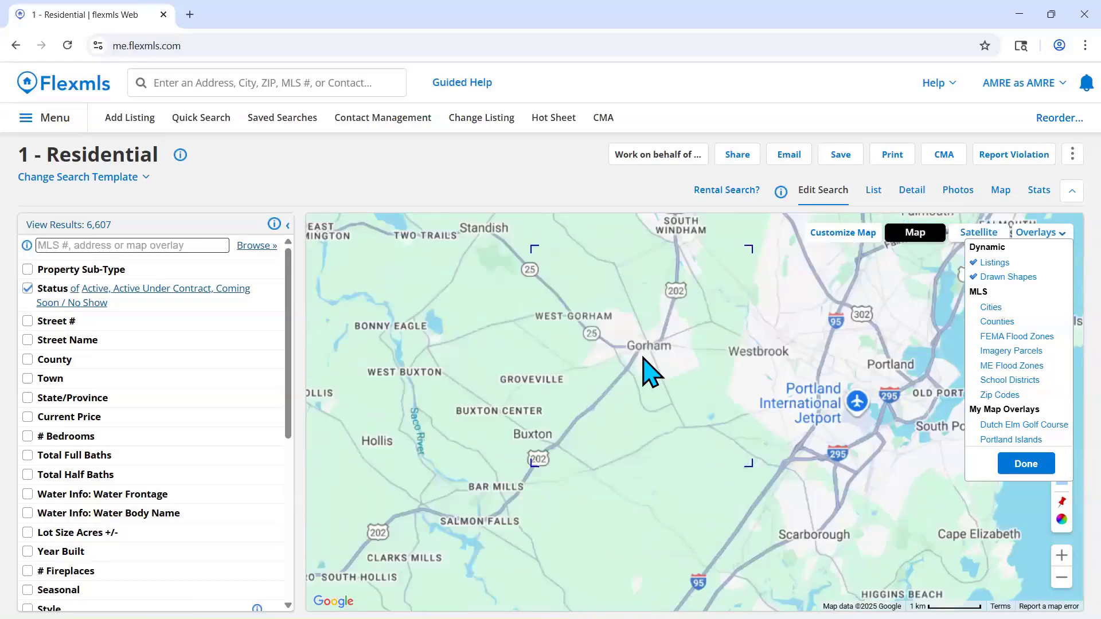
scroll(725, 309, up, 3)
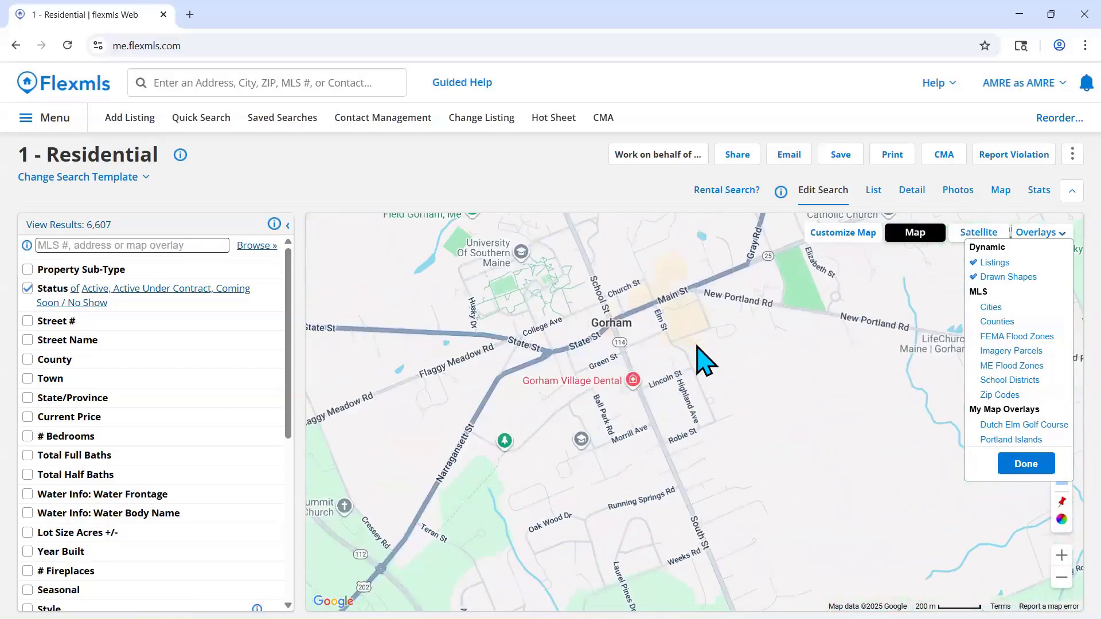
scroll(719, 361, up, 2)
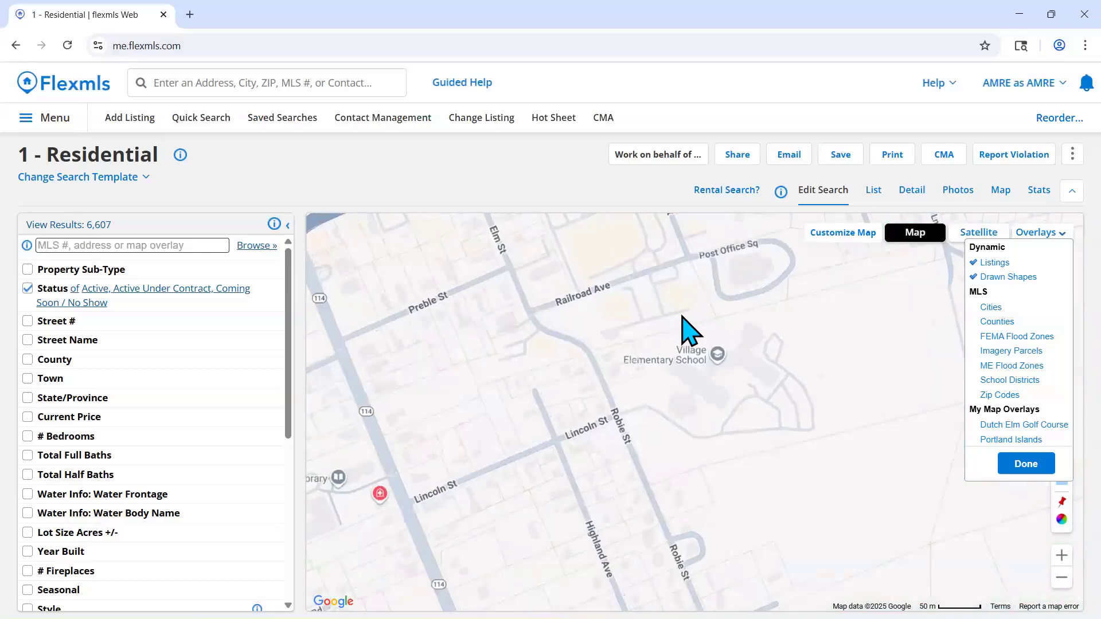
drag(681, 327, 867, 401)
drag(626, 327, 745, 439)
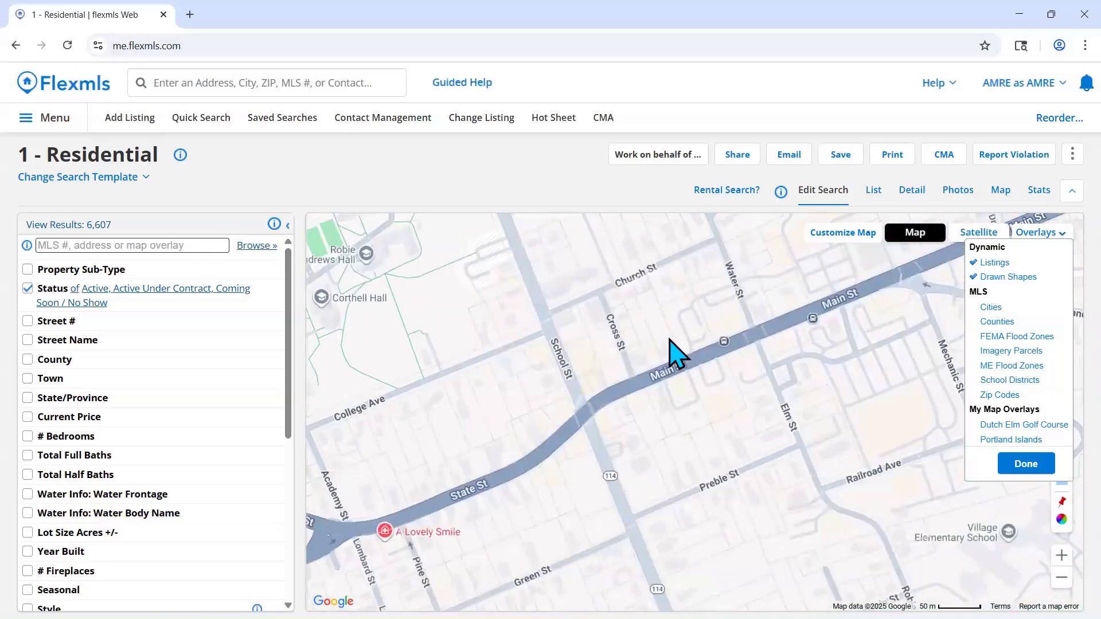
drag(634, 295, 651, 438)
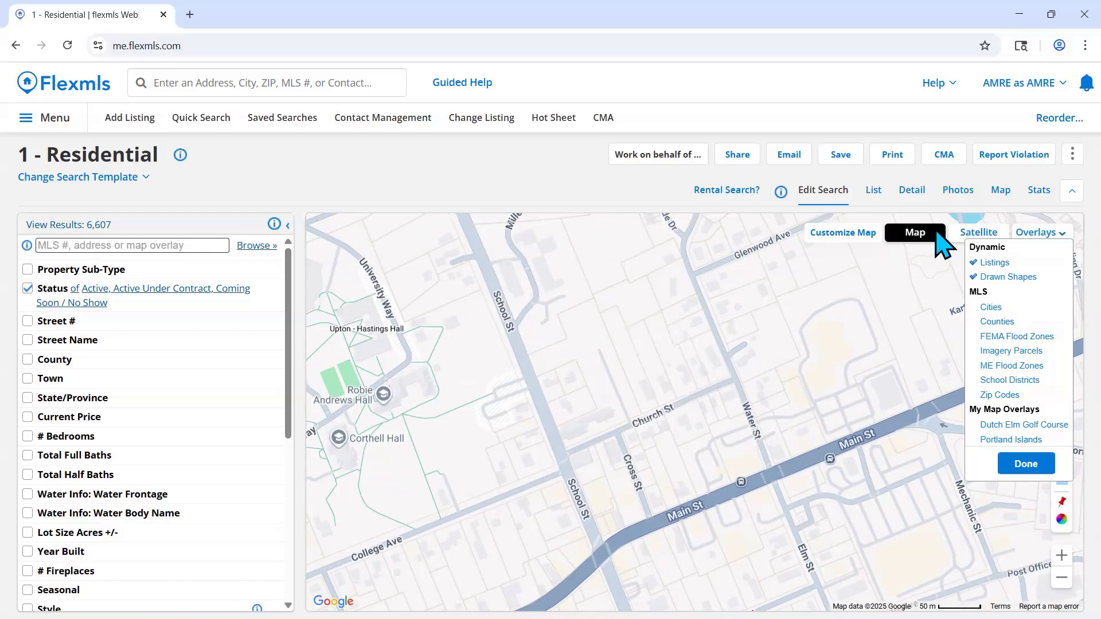
- Turn on the Imagery Parcels overlay for the Gorham area and compare it in satellite and standard map views
click(974, 232)
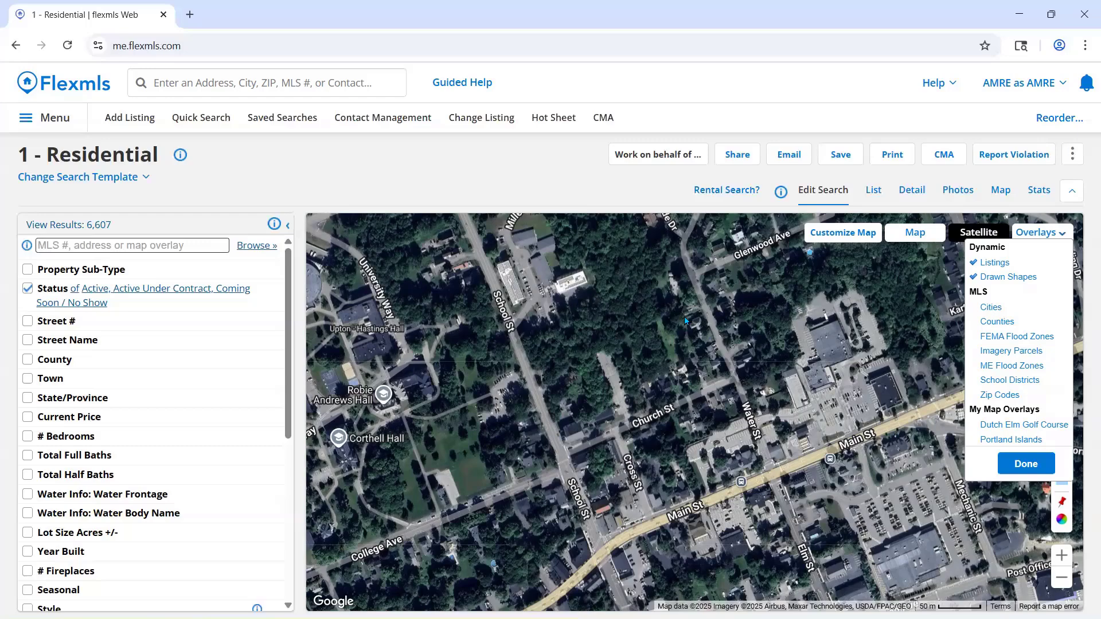
click(1040, 352)
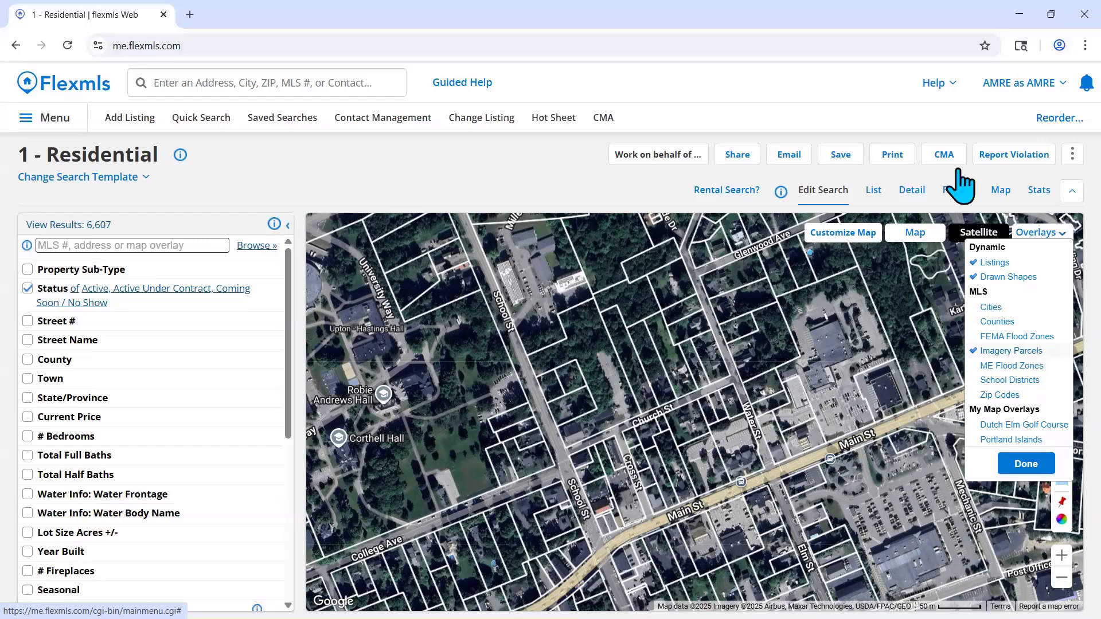
click(918, 234)
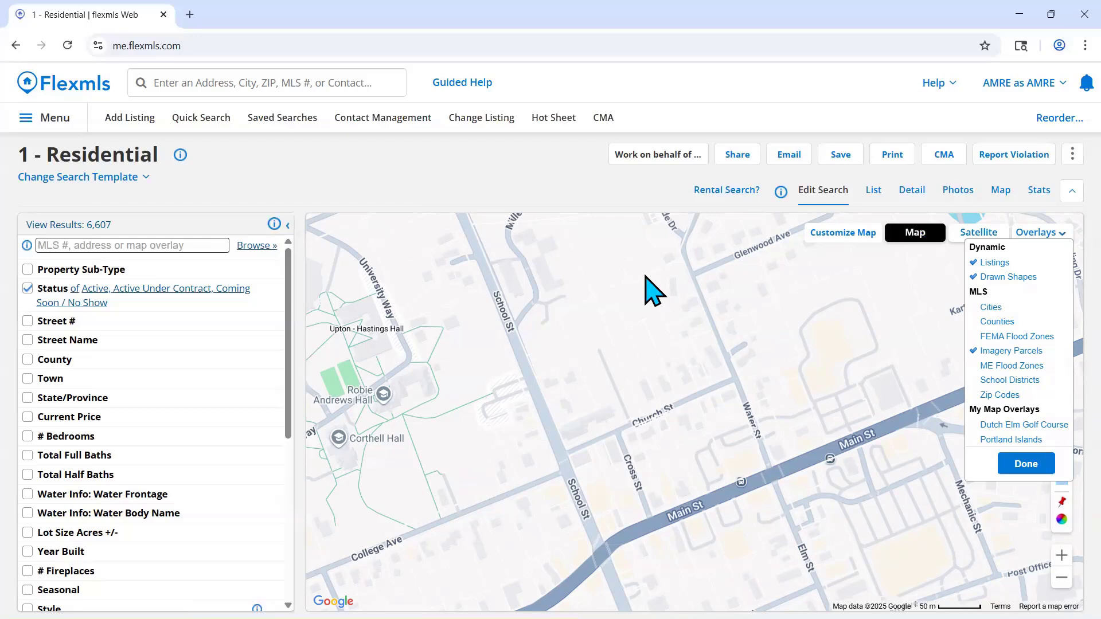
click(1032, 352)
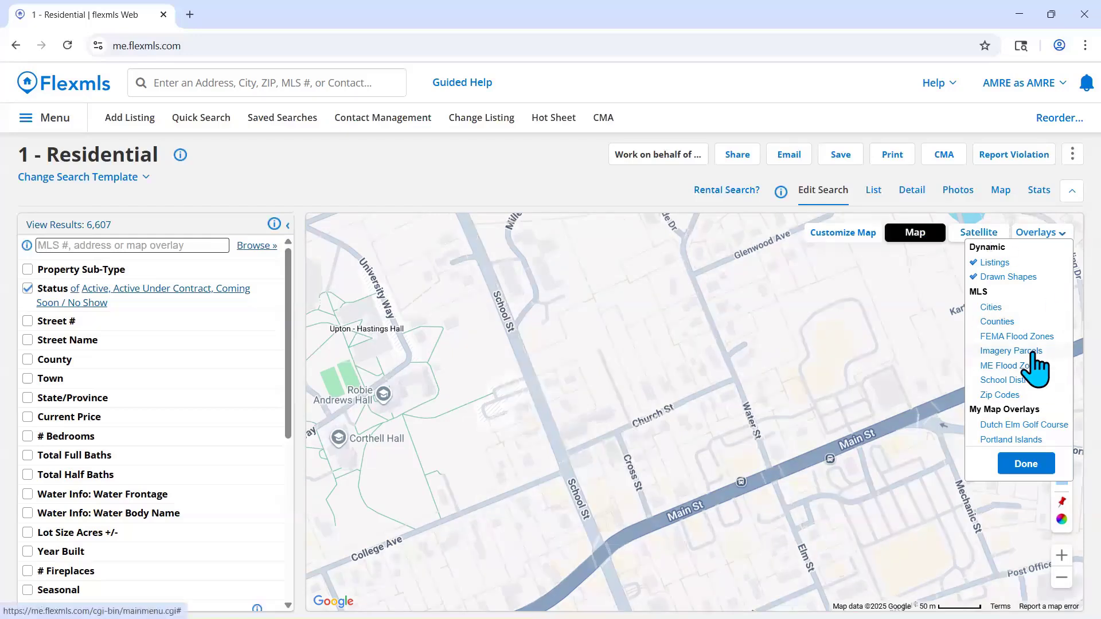
click(1036, 370)
click(976, 233)
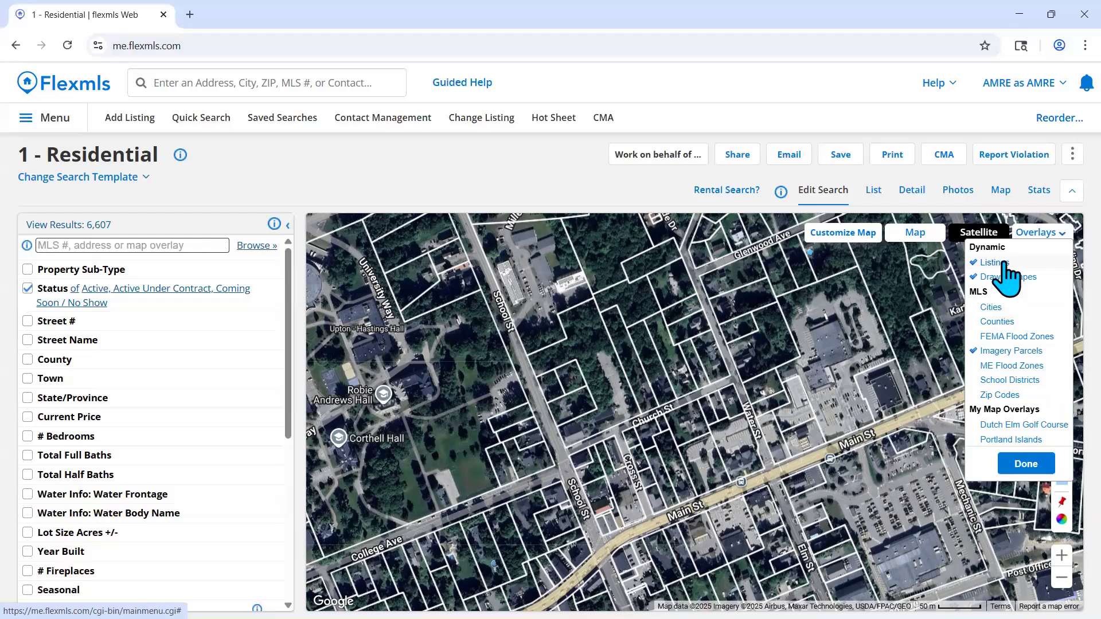
- Return to the standard map view without the Imagery Parcels overlay and close the overlay list
click(915, 234)
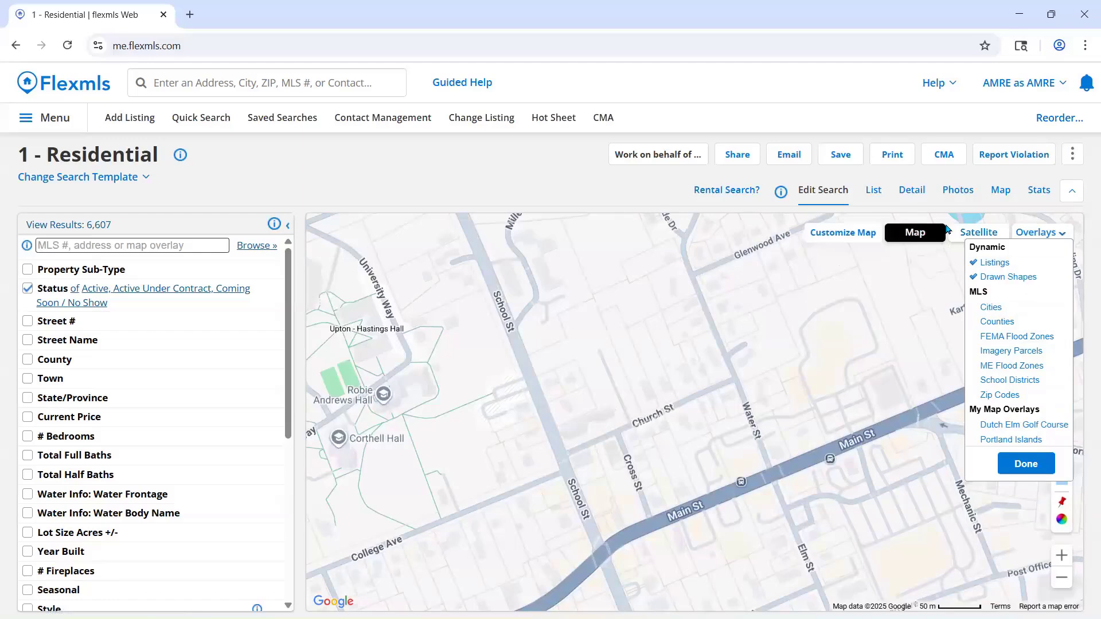
click(977, 233)
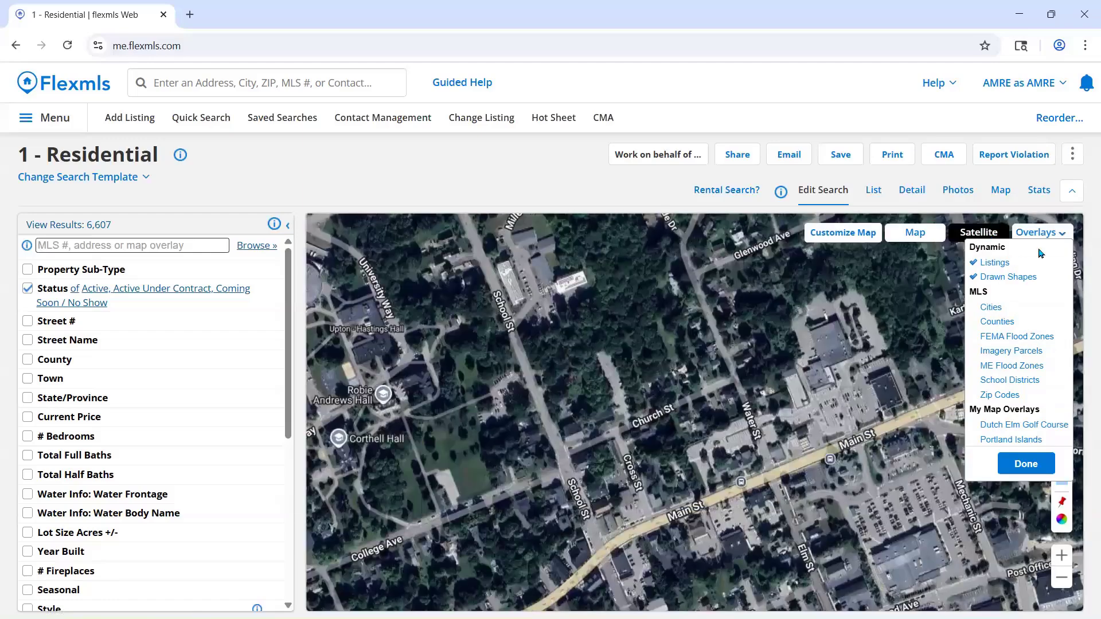
click(917, 229)
click(1056, 234)
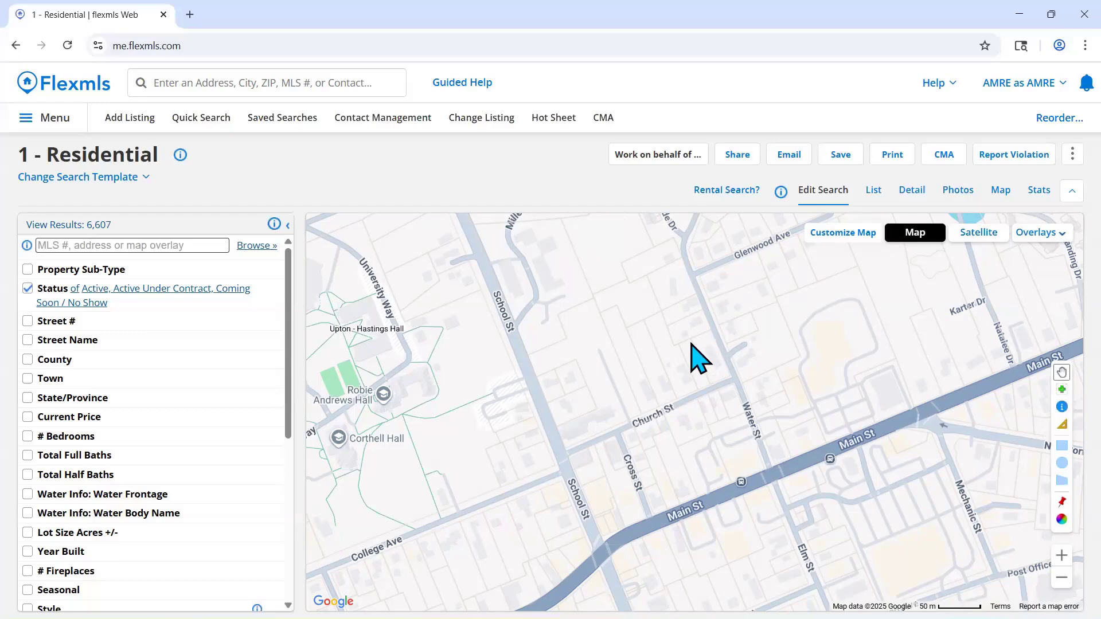
- Use the Zoom In tool to examine areas around Water St and Church St and the University of Southern Maine campus in Gorham
drag(818, 378, 651, 344)
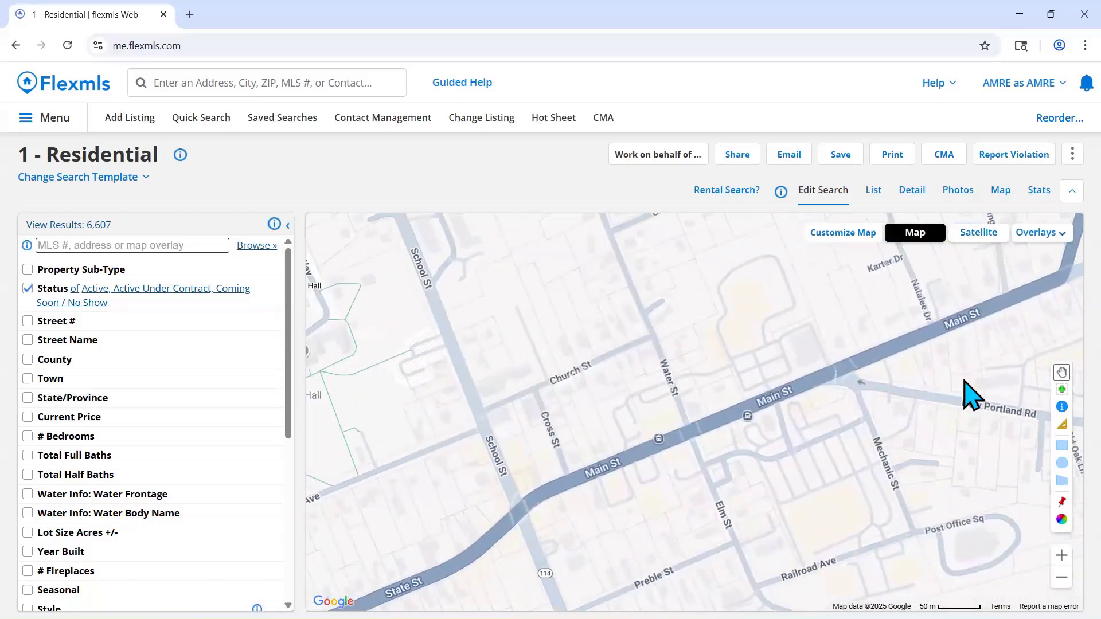
click(1058, 391)
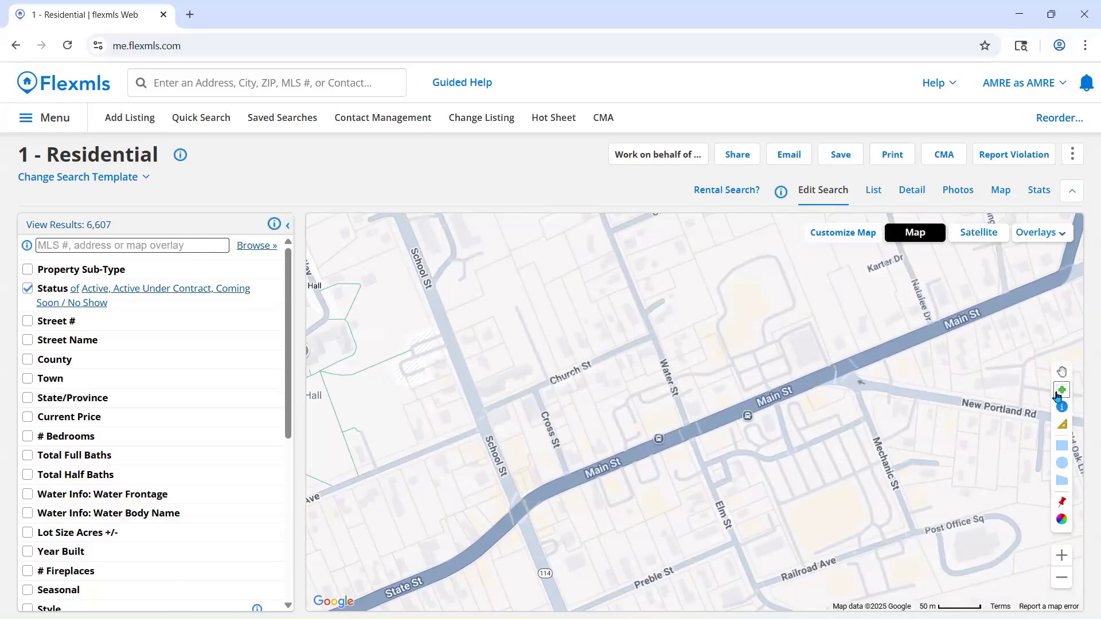
click(807, 362)
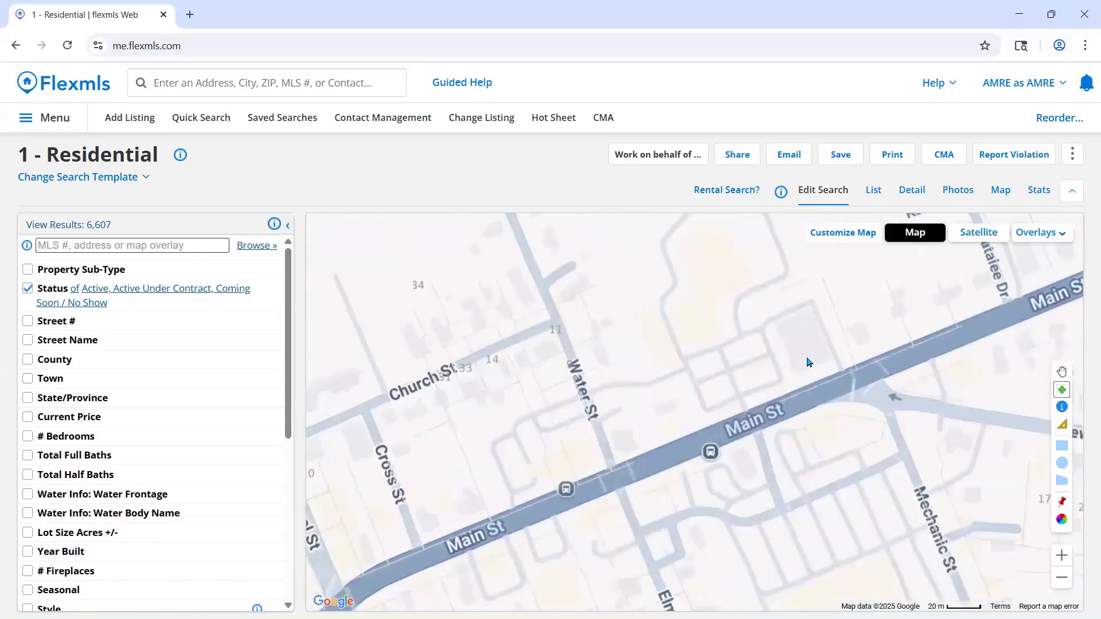
click(419, 301)
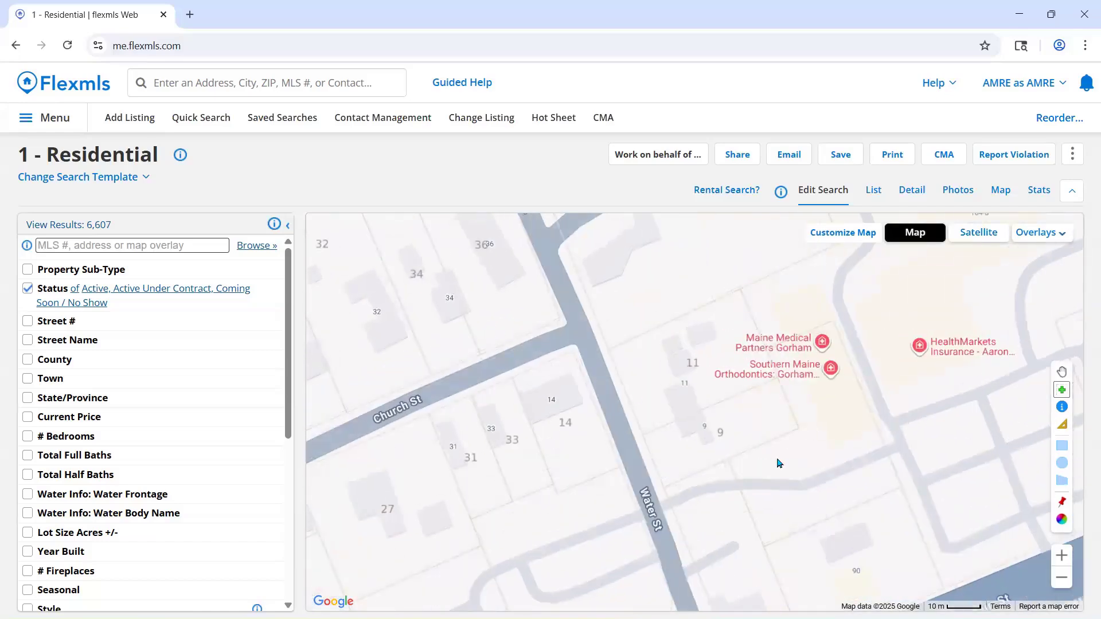
scroll(739, 438, down, 5)
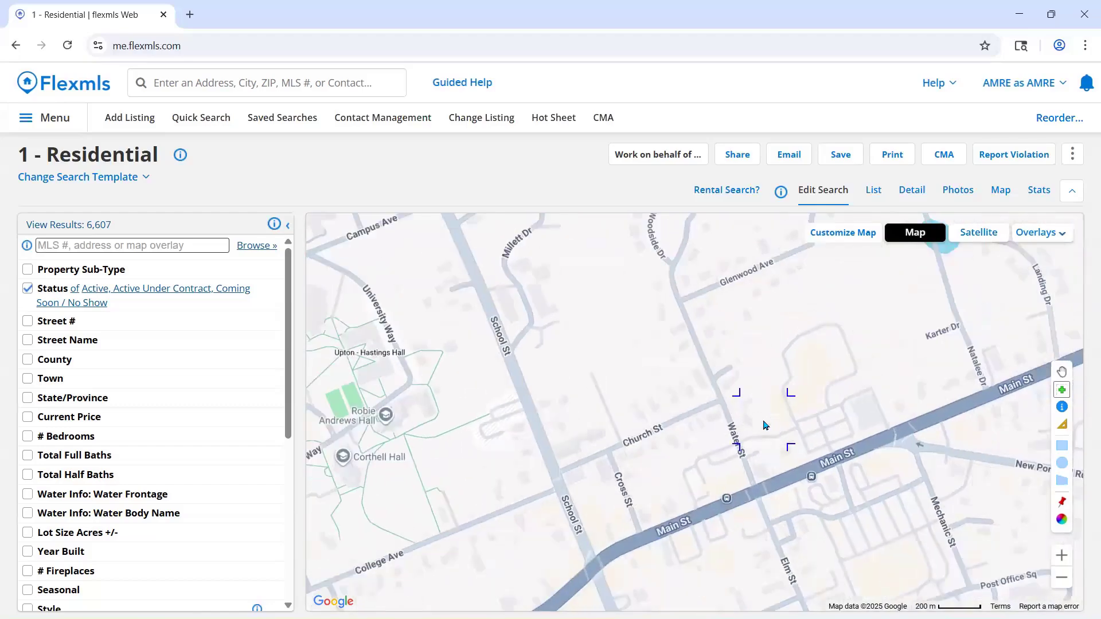
scroll(607, 429, up, 4)
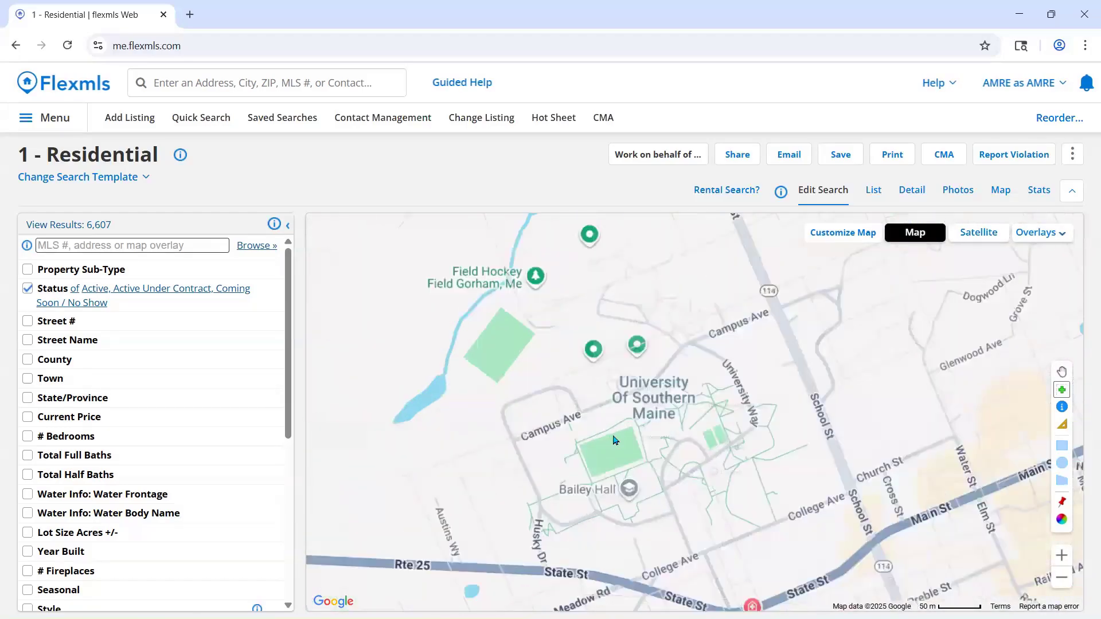
scroll(637, 467, up, 4)
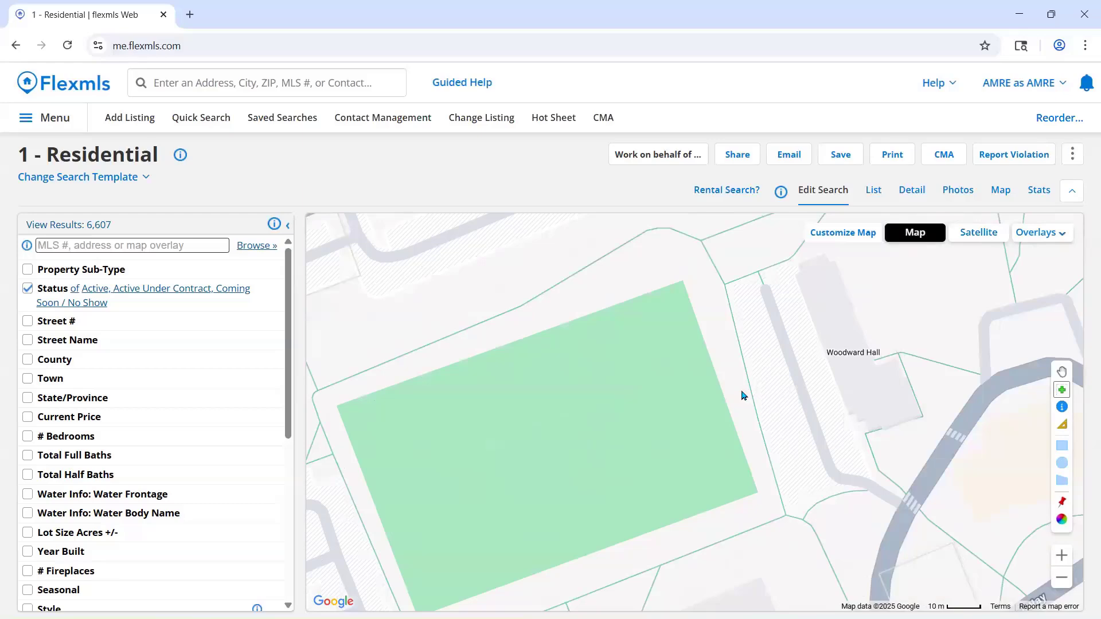
scroll(741, 395, down, 1)
mouse_move(916, 428)
mouse_down()
mouse_move(530, 308)
mouse_move(902, 429)
mouse_up()
drag(949, 300, 533, 508)
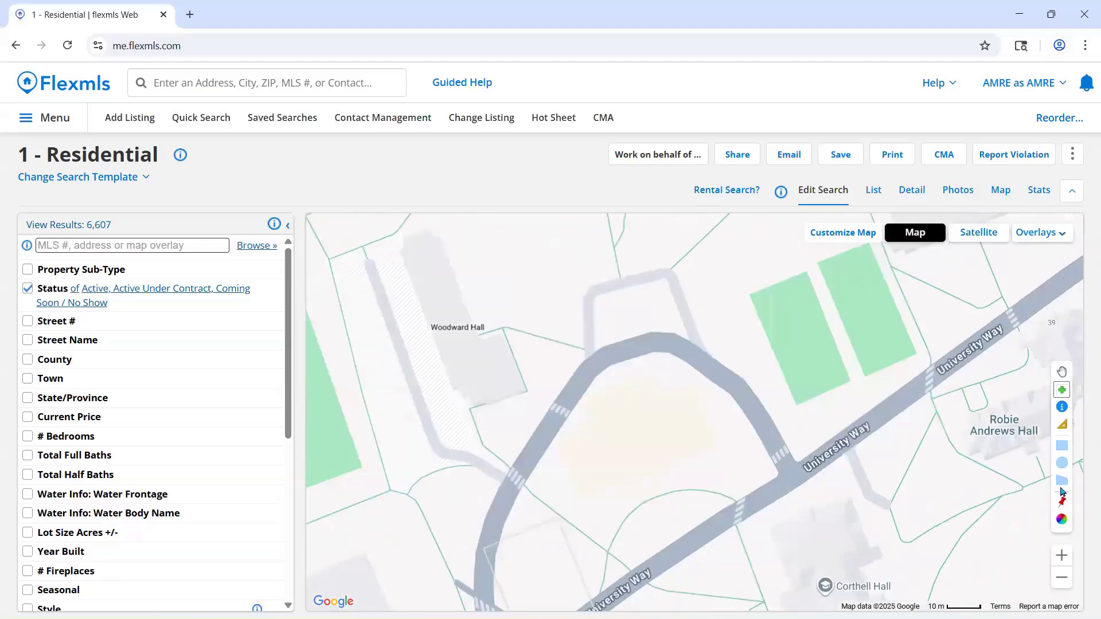
- Switch to the pan tool and return the map to the parcels along Church St between School St and Water St
click(1061, 371)
drag(956, 413, 659, 287)
scroll(771, 363, down, 1)
drag(683, 381, 515, 441)
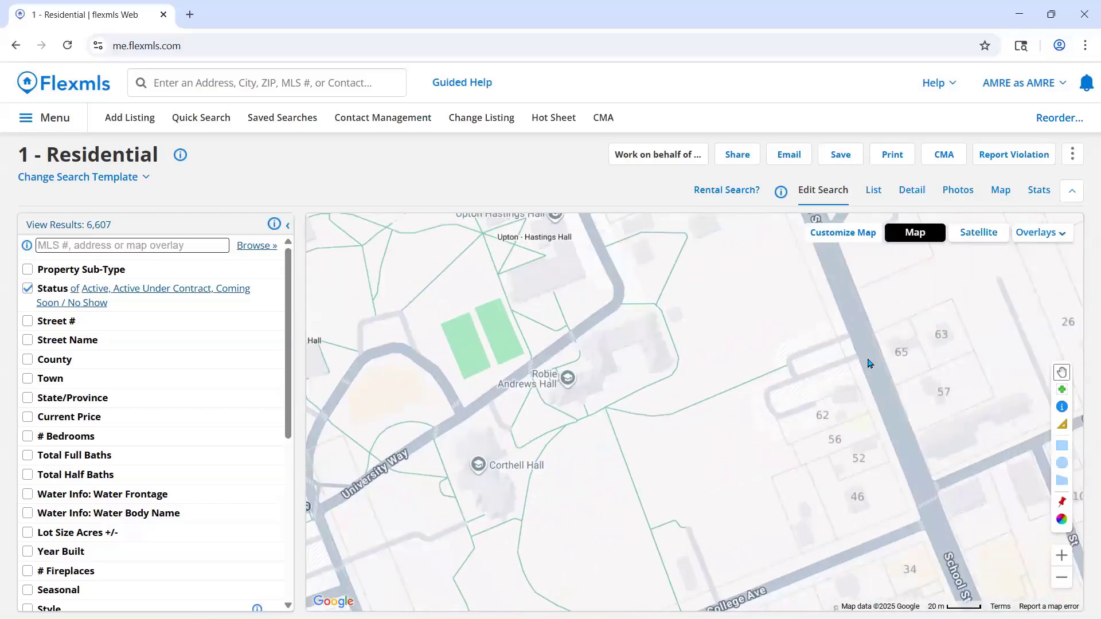
drag(868, 362, 544, 438)
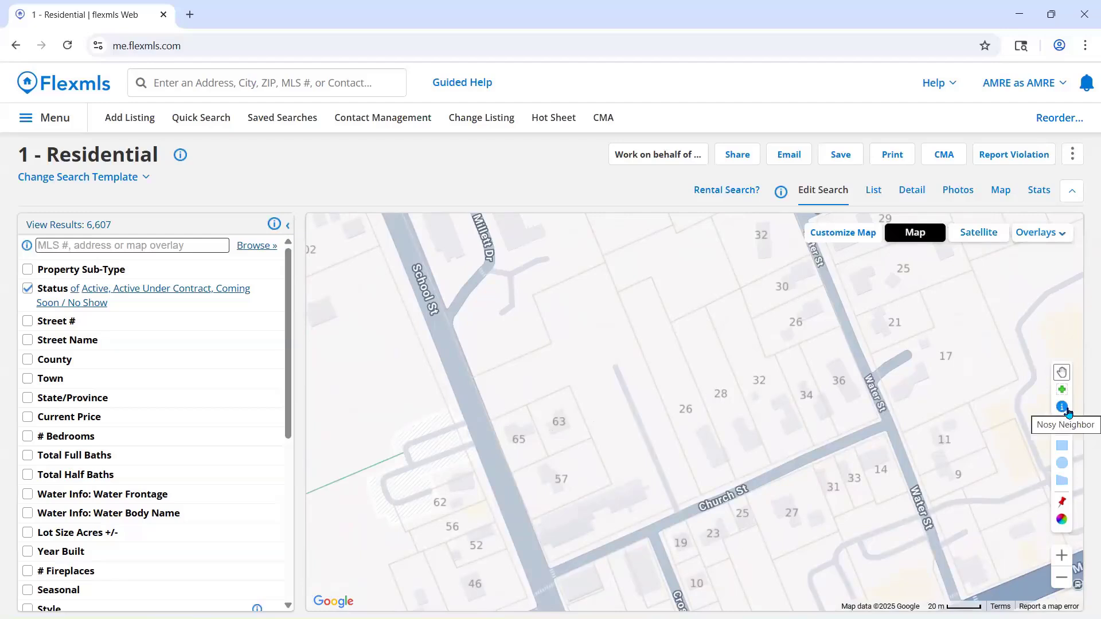
- Use Nosy Neighbor to inspect property details and lot dimensions for parcels on School St and Church St, and close the property information
click(1067, 413)
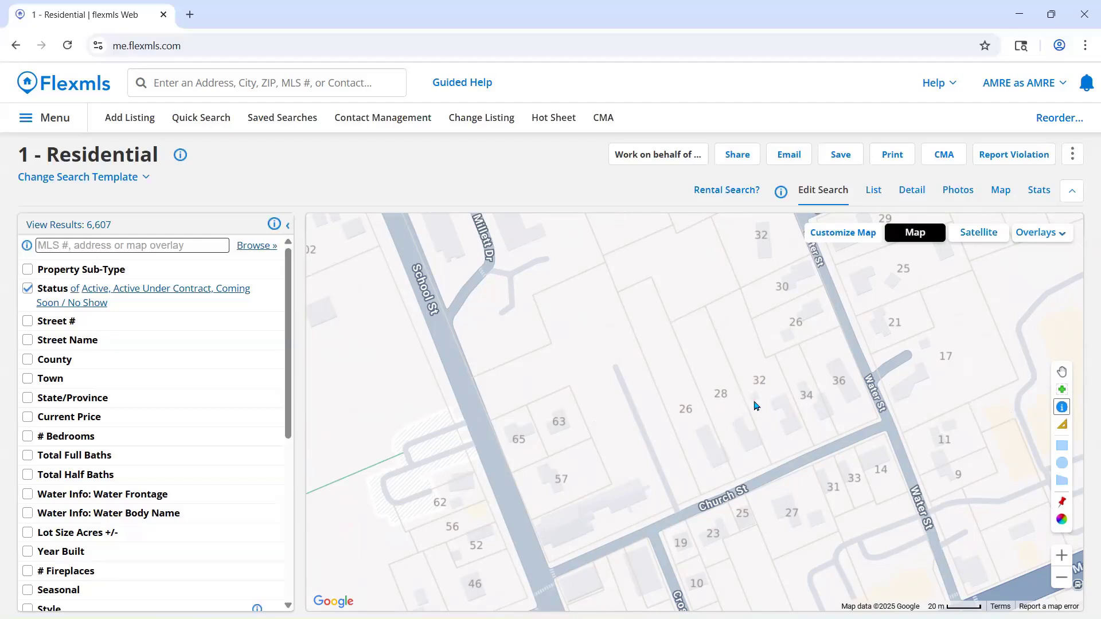
click(597, 489)
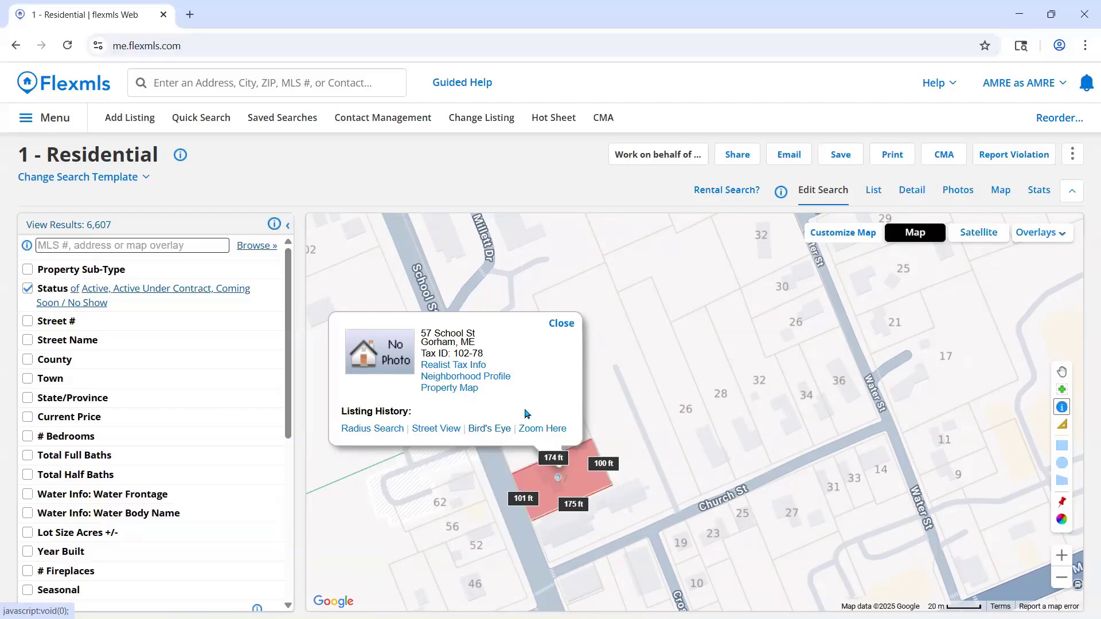
scroll(619, 395, up, 1)
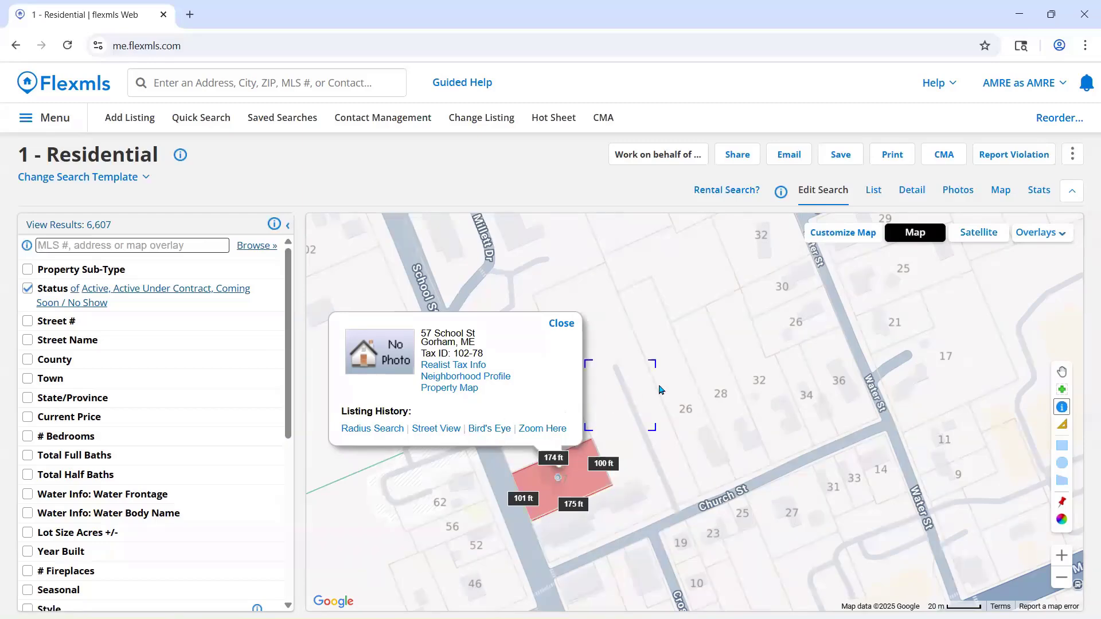
scroll(761, 420, down, 1)
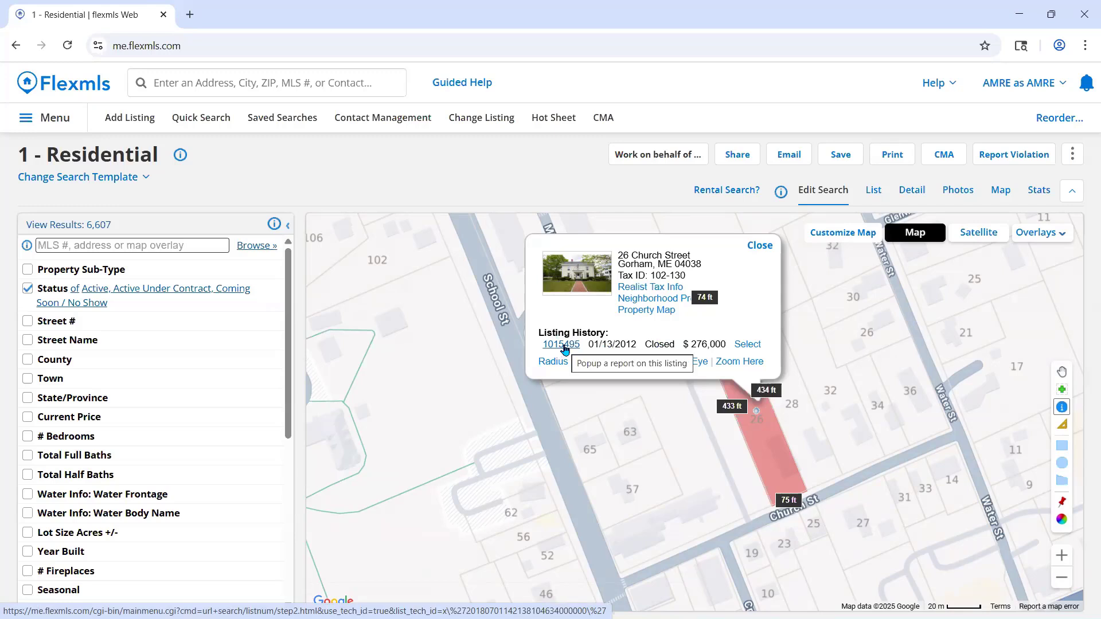
click(757, 245)
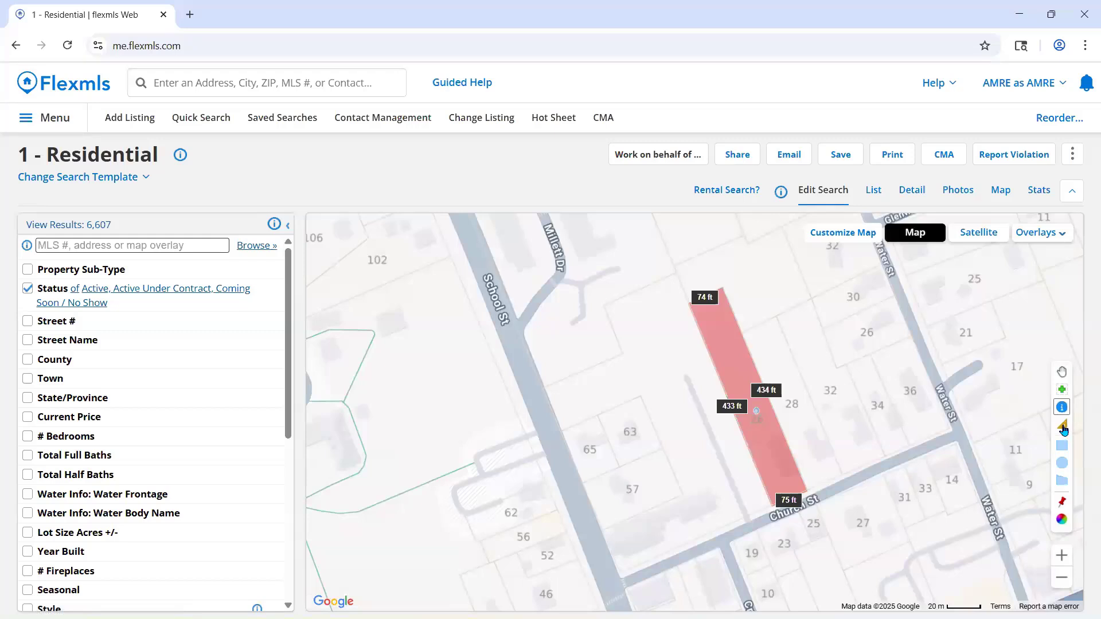
- Measure a multi-segment route from Church St across School St, along College Ave and up to University Way
click(1061, 427)
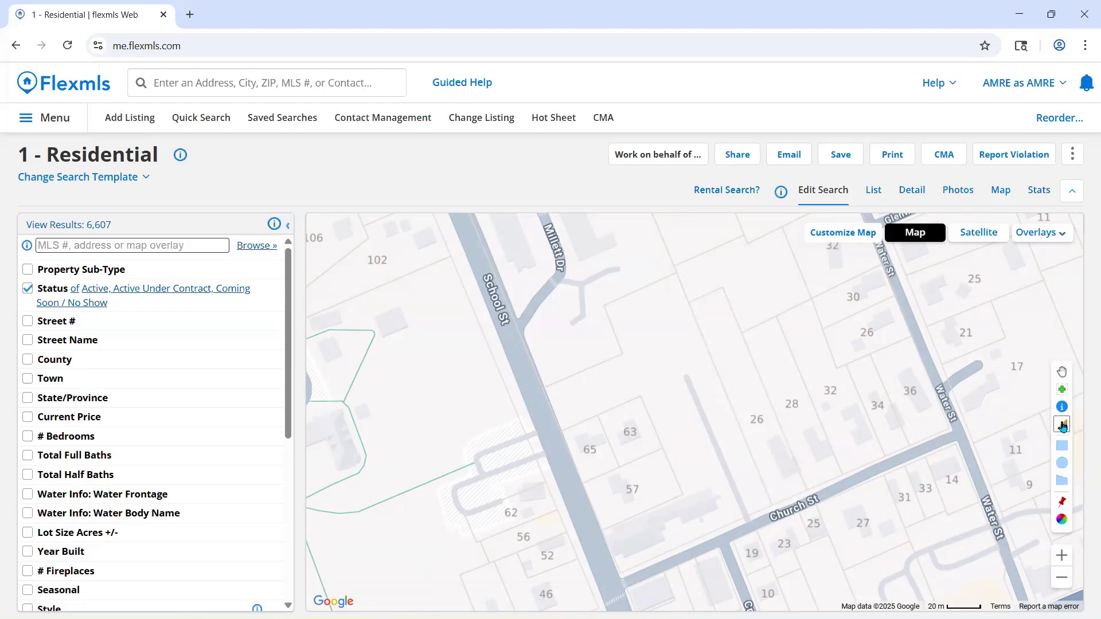
click(1063, 425)
scroll(867, 477, down, 3)
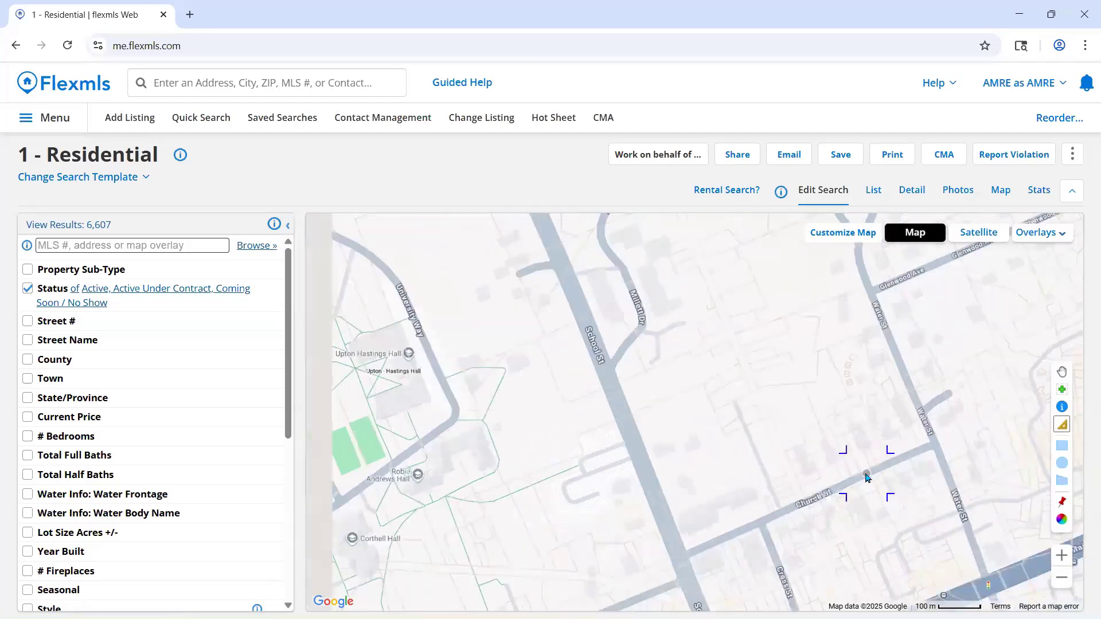
scroll(827, 429, up, 2)
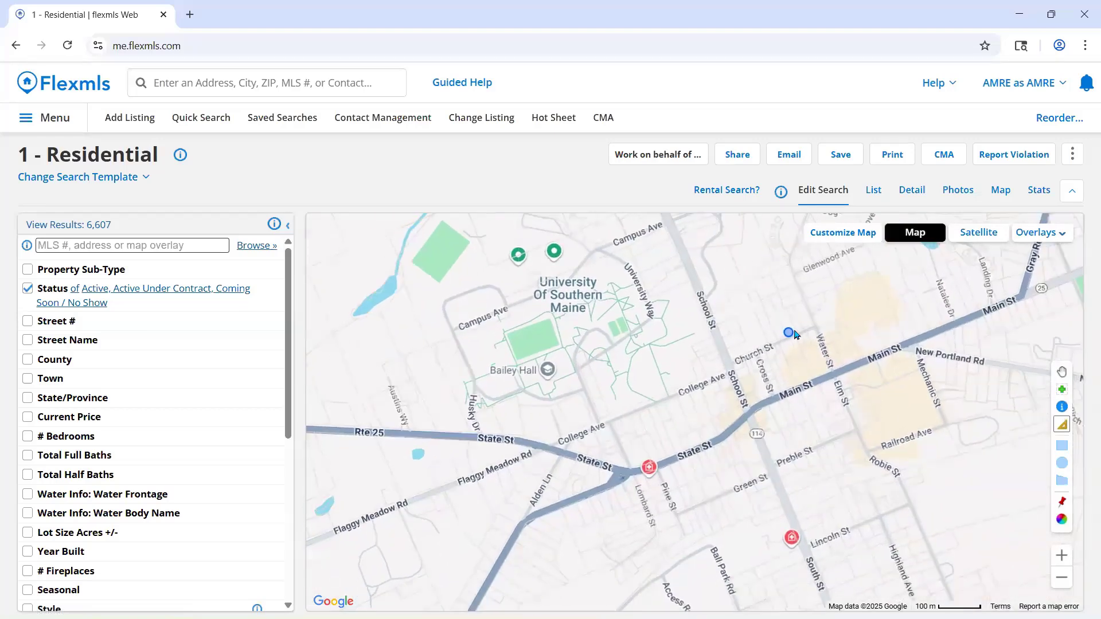
drag(767, 338, 725, 385)
scroll(732, 361, up, 2)
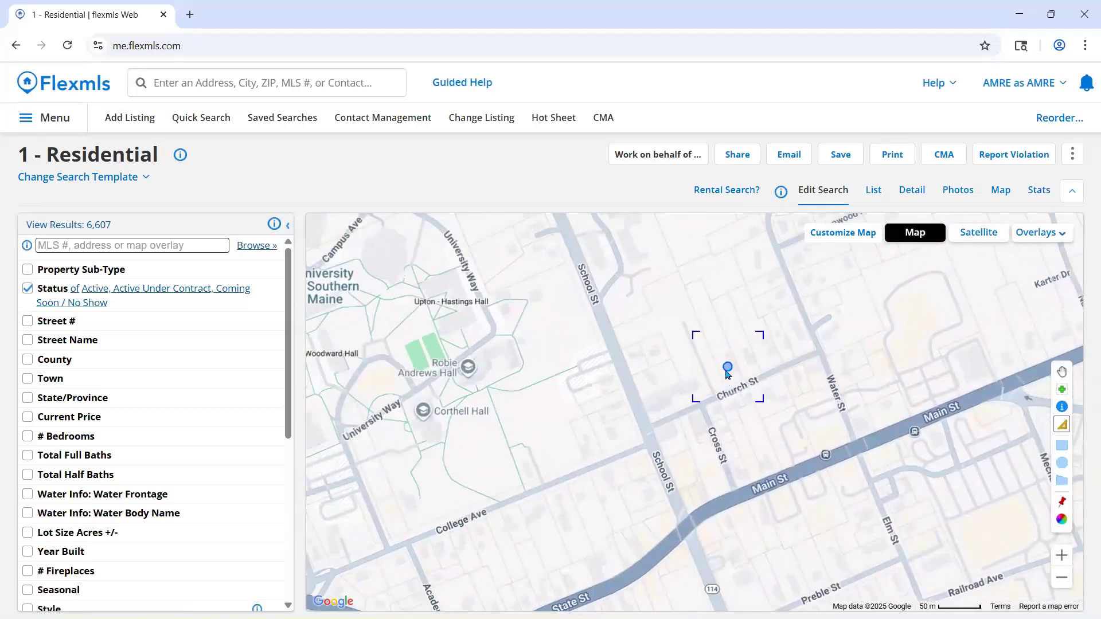
scroll(733, 360, down, 3)
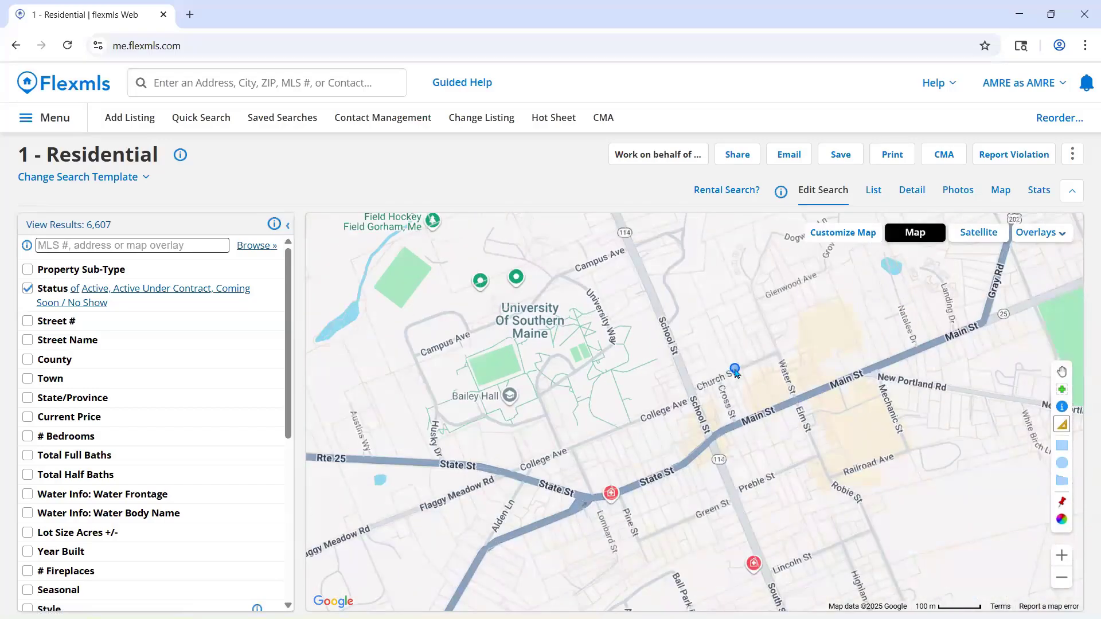
scroll(740, 362, up, 2)
drag(734, 368, 884, 420)
scroll(883, 420, down, 1)
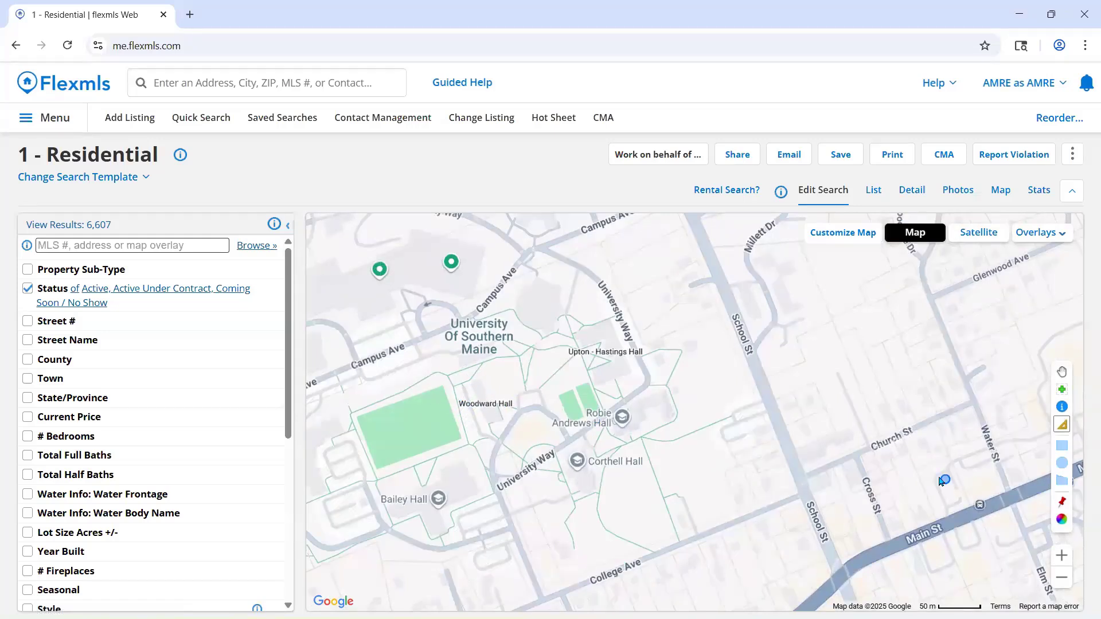
click(892, 435)
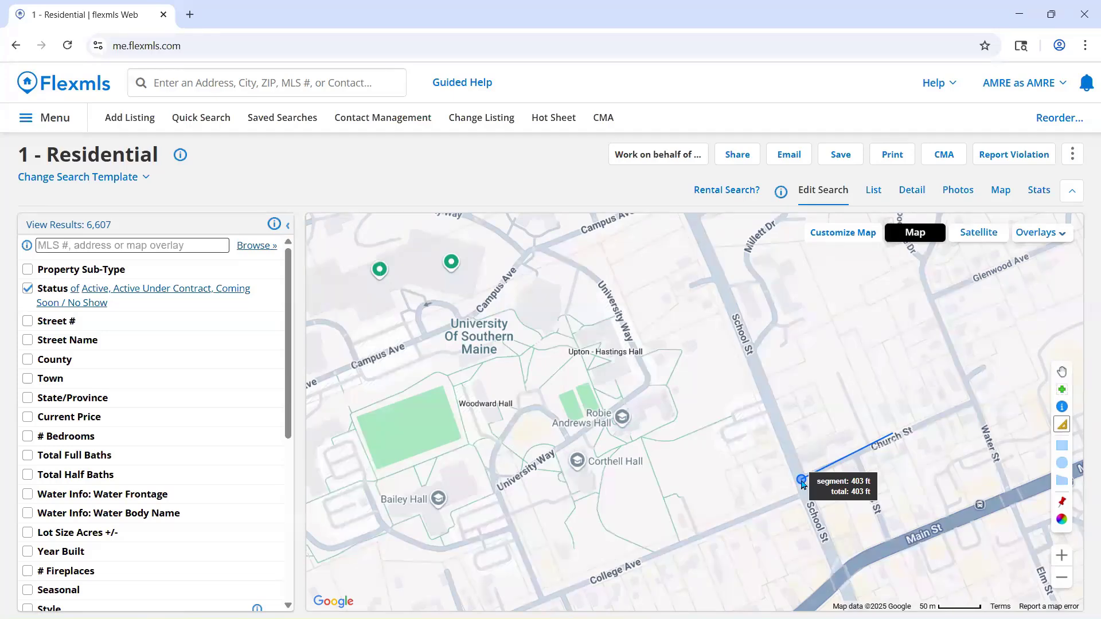
click(801, 480)
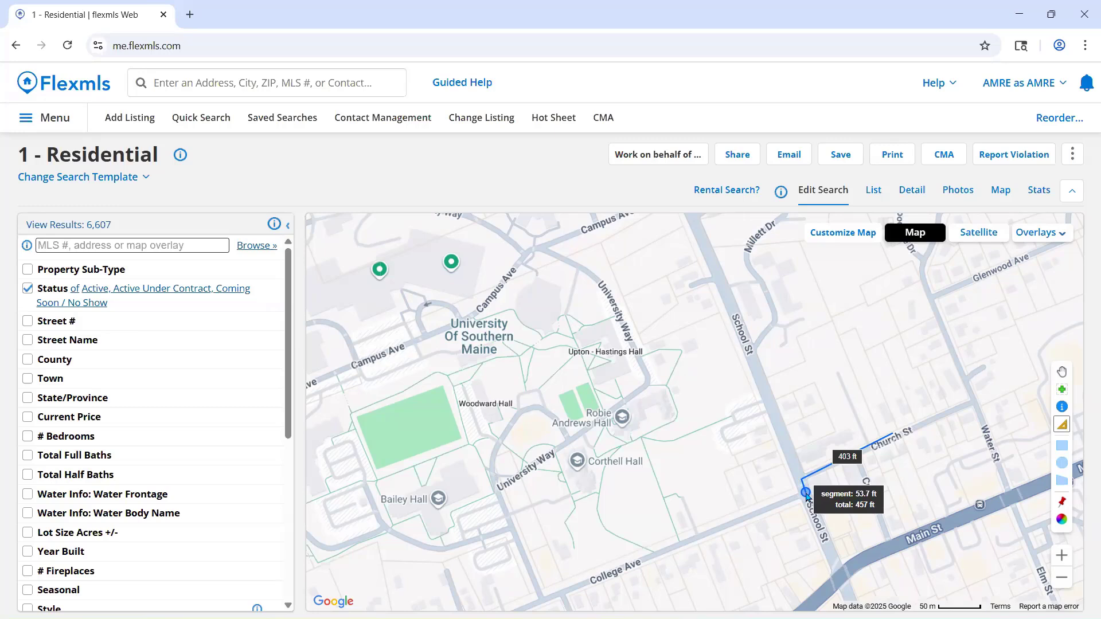
click(806, 494)
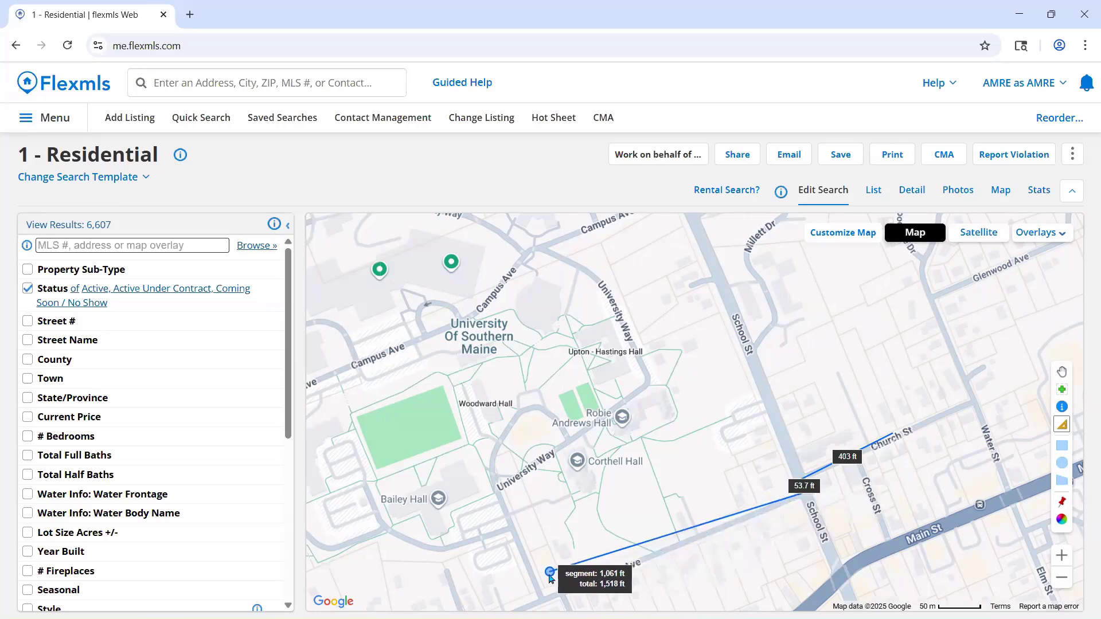
click(543, 598)
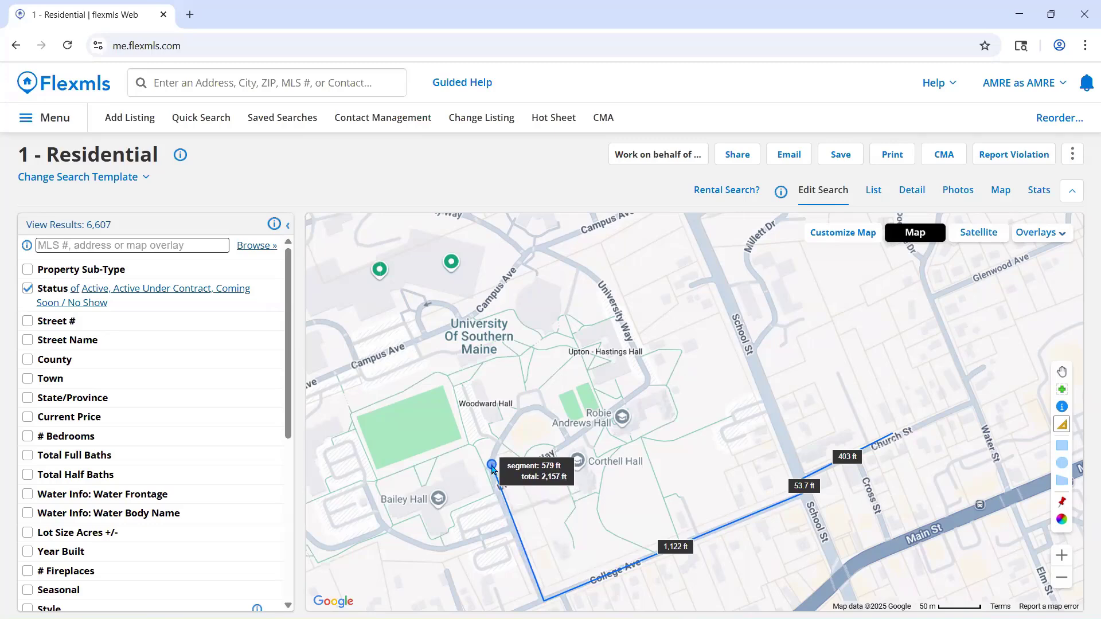
click(492, 465)
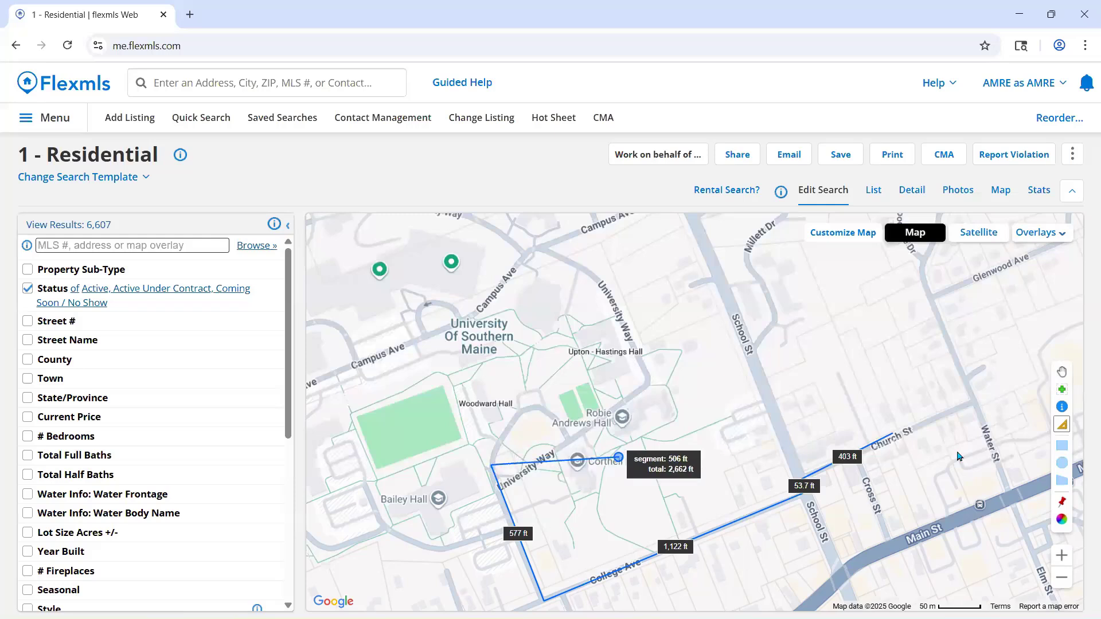
- End the distance measurement with a final point just west of School St and clear the measured path from the map
click(1049, 500)
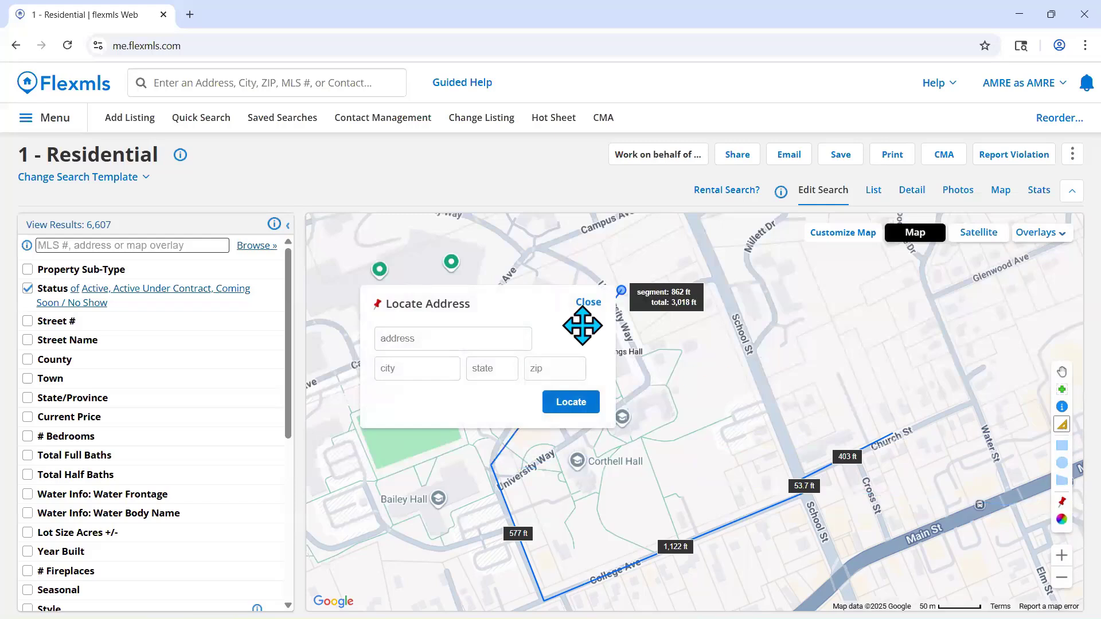
click(586, 304)
click(745, 450)
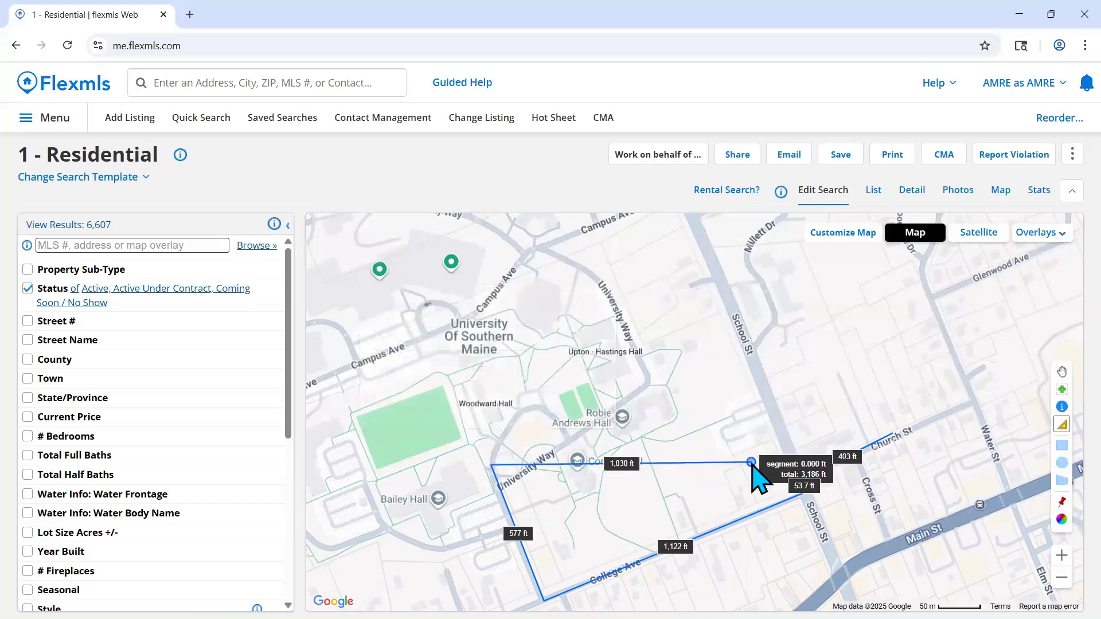
right_click(745, 450)
key(Escape)
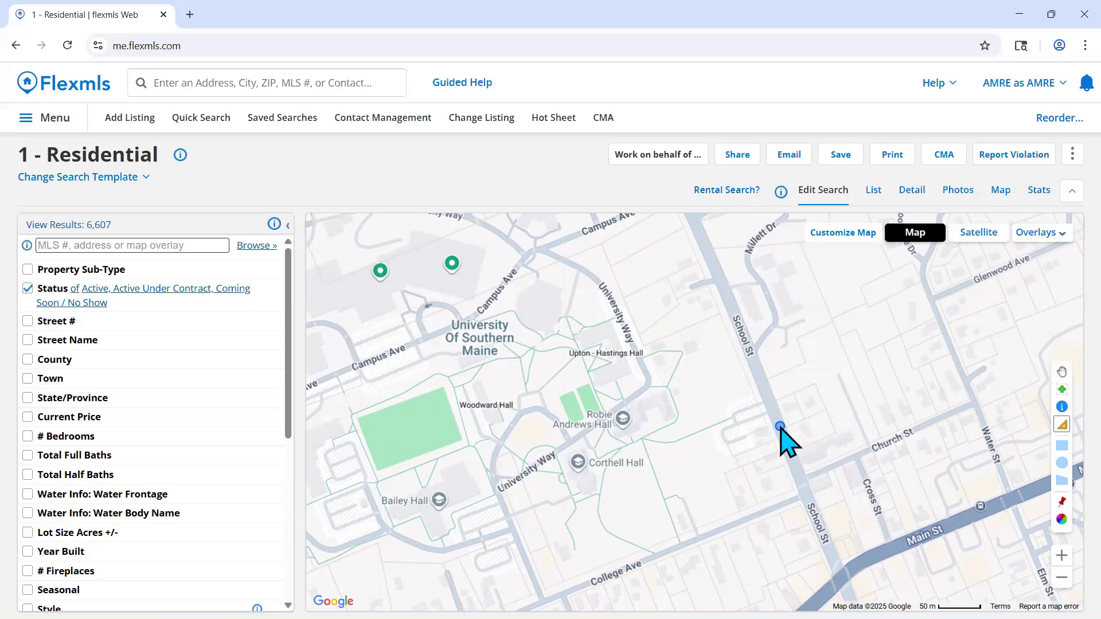
- Open Locate Address and try to locate a property with only its street address and city
click(1062, 502)
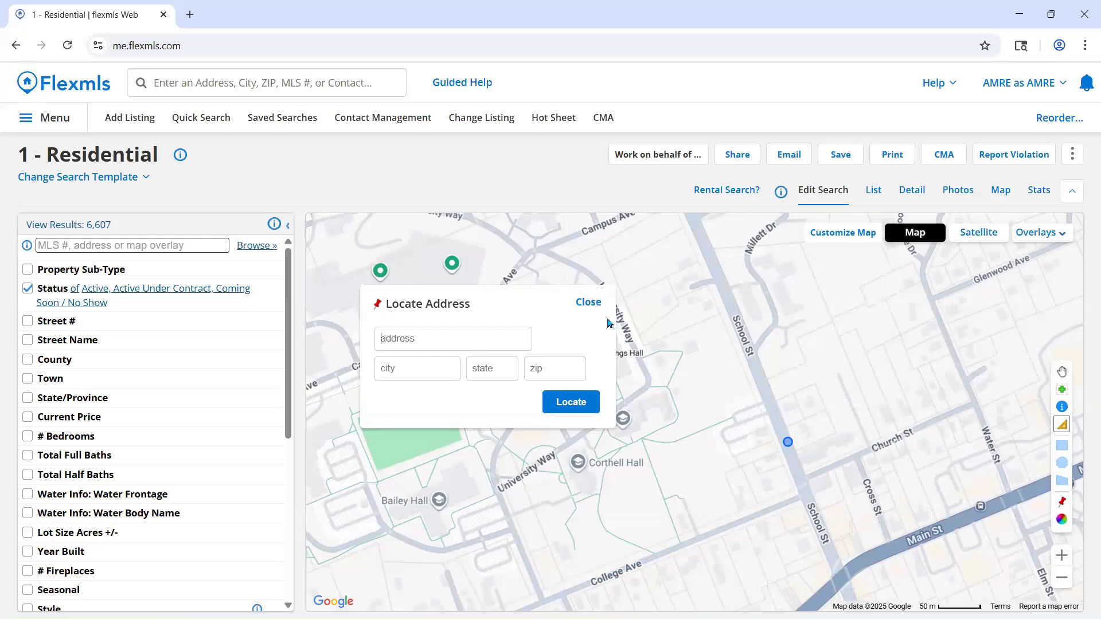
key(Tab)
text(Lisbon)
key(Tab)
click(589, 411)
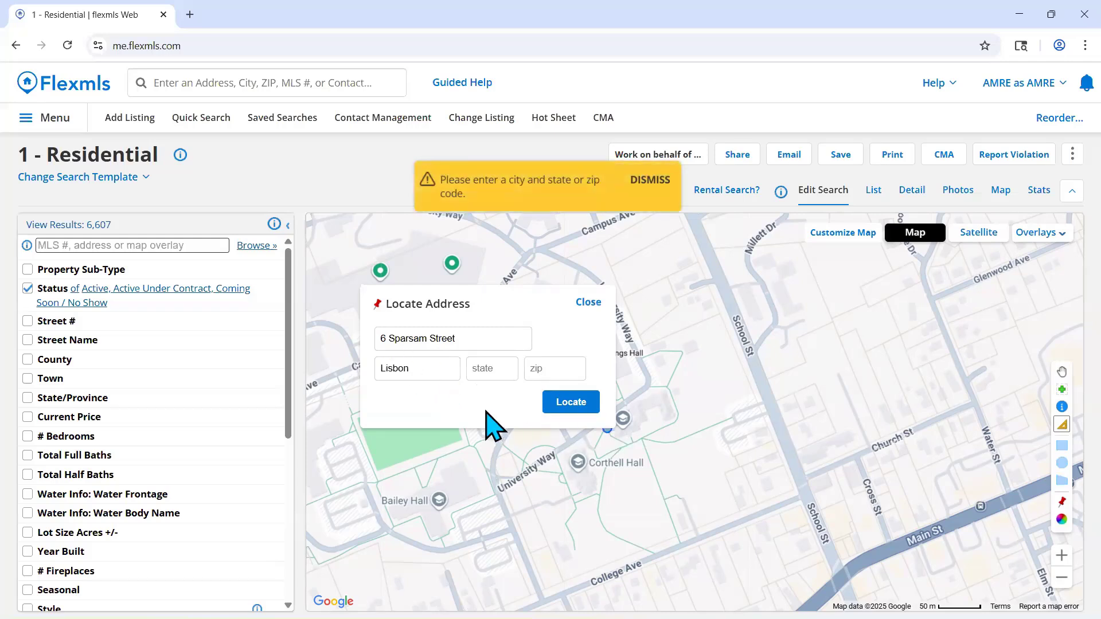
- Complete the address with its state and ZIP code and pin it on the map, declining to save it in the browser
click(495, 368)
text(ME)
key(Tab)
text(04252)
click(563, 403)
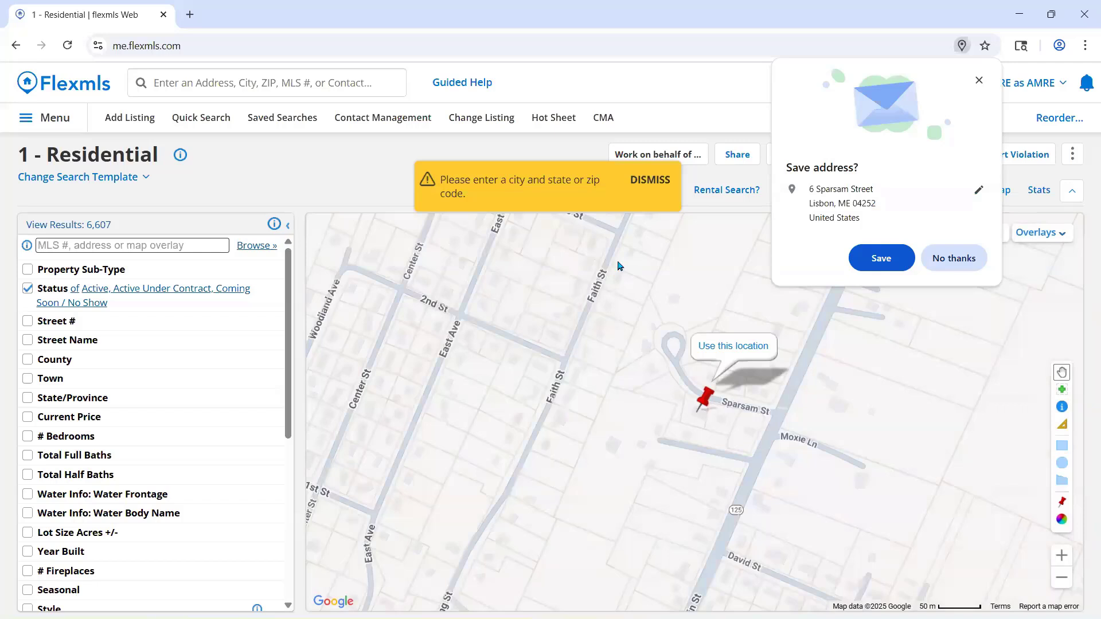
click(941, 269)
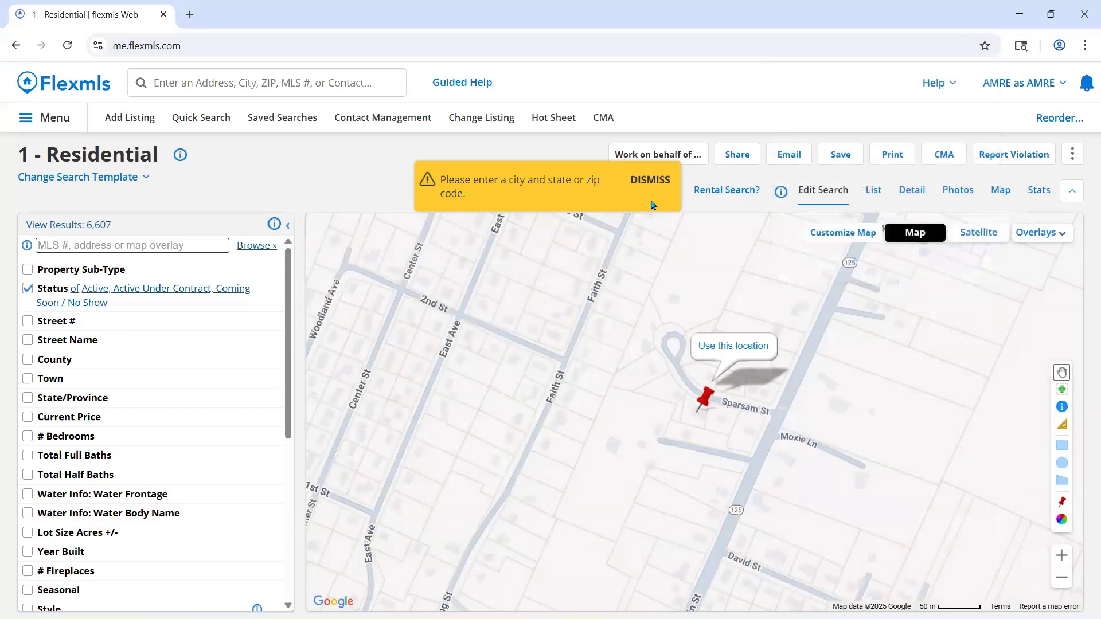
click(653, 180)
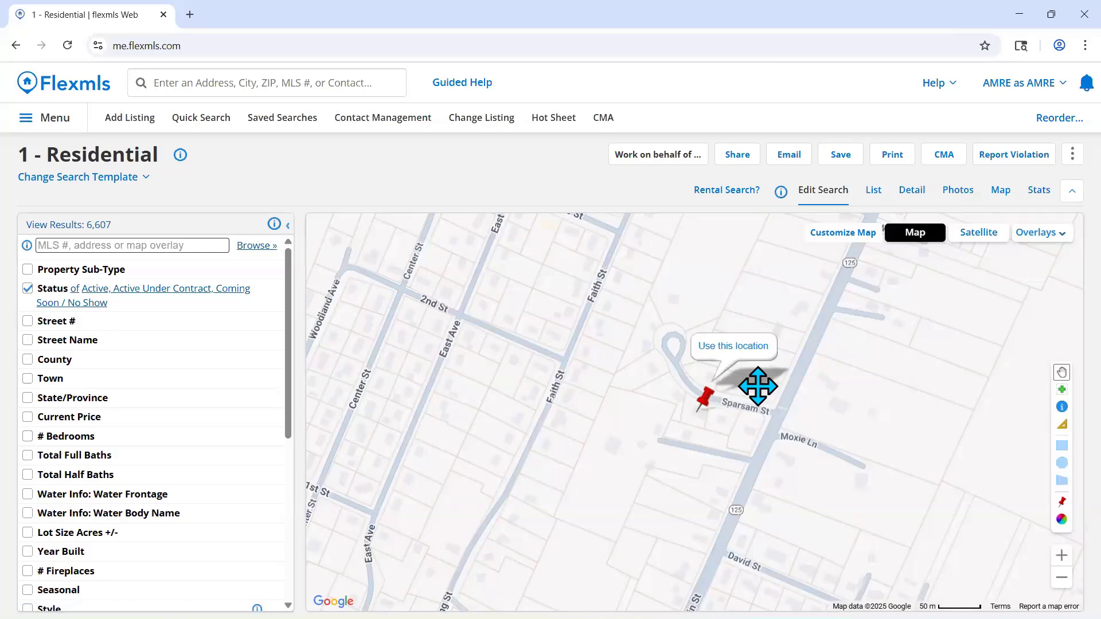
- Check the area around the located address pin, accept the location to show its options, and remove the pin from the map
scroll(844, 408, down, 1)
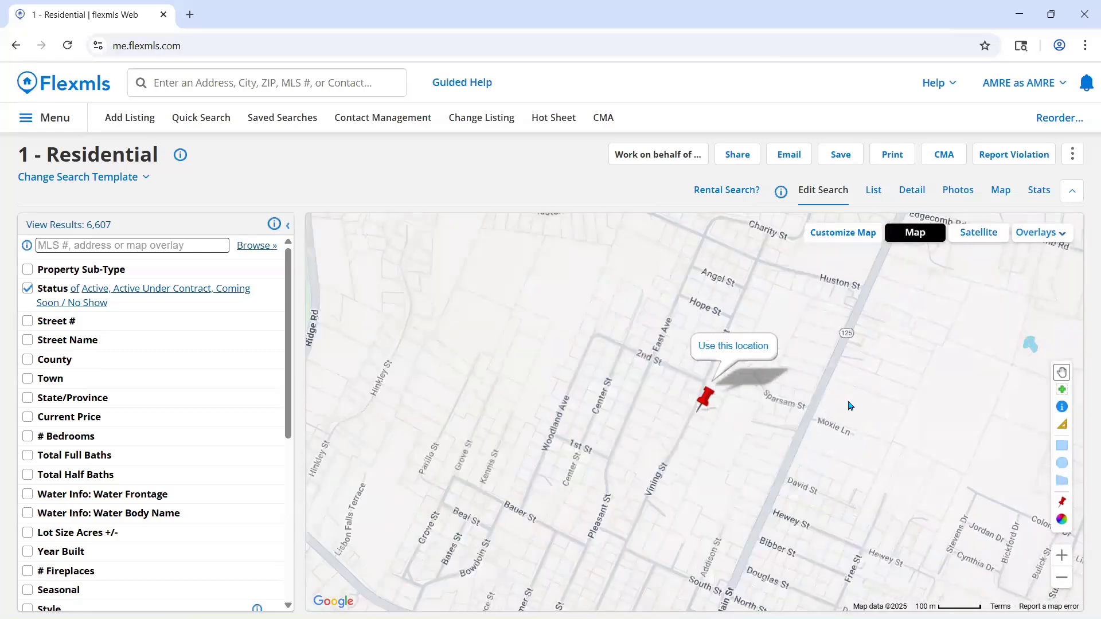
scroll(851, 405, down, 1)
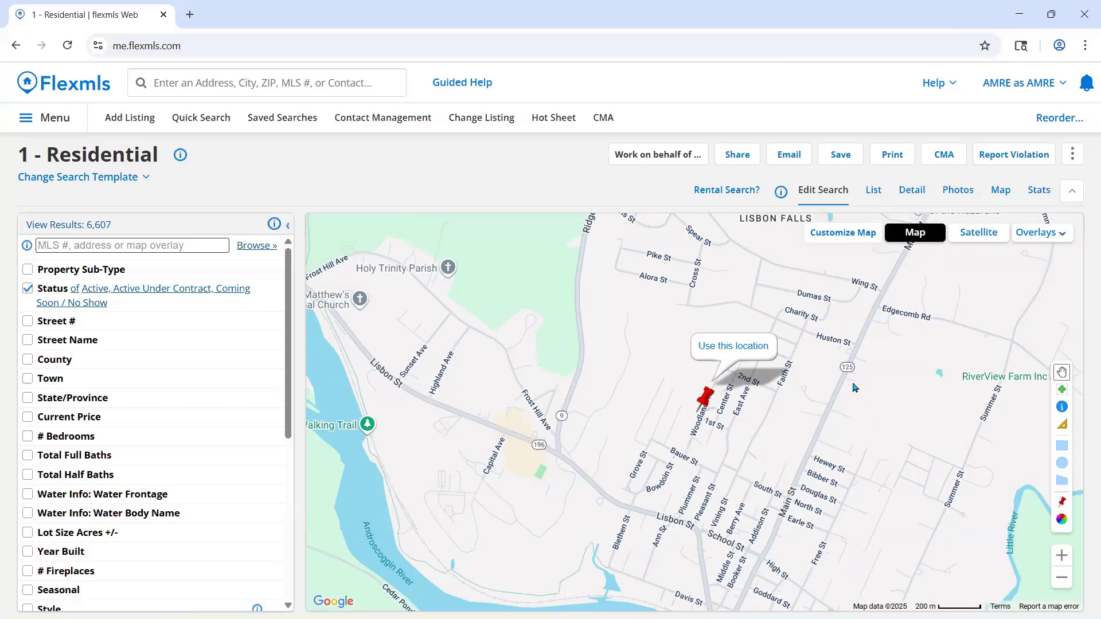
scroll(854, 387, up, 3)
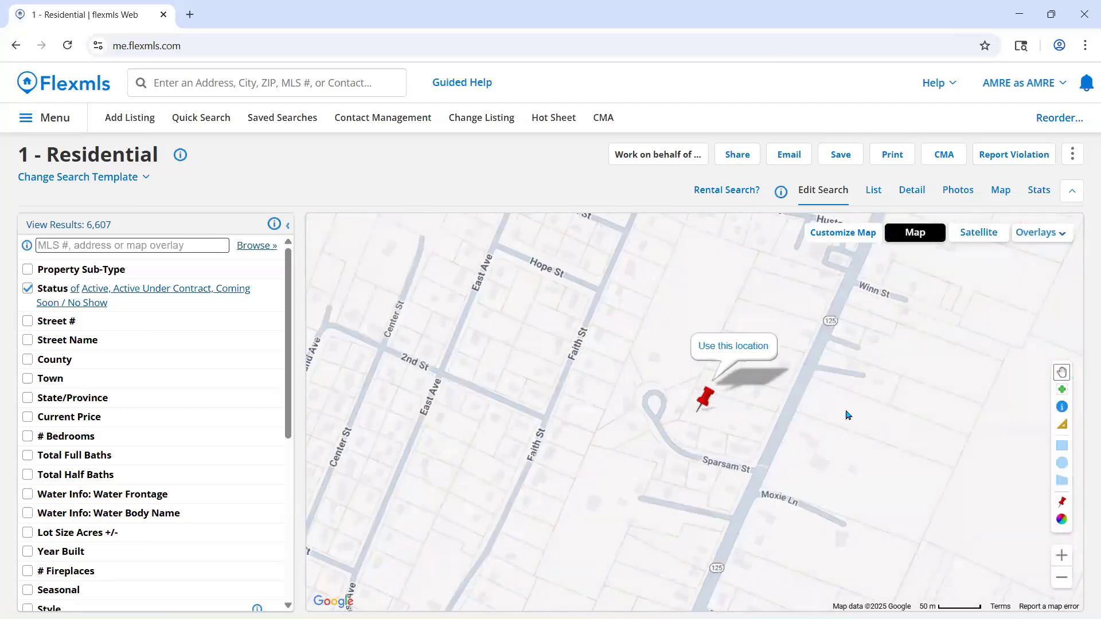
drag(843, 432, 865, 381)
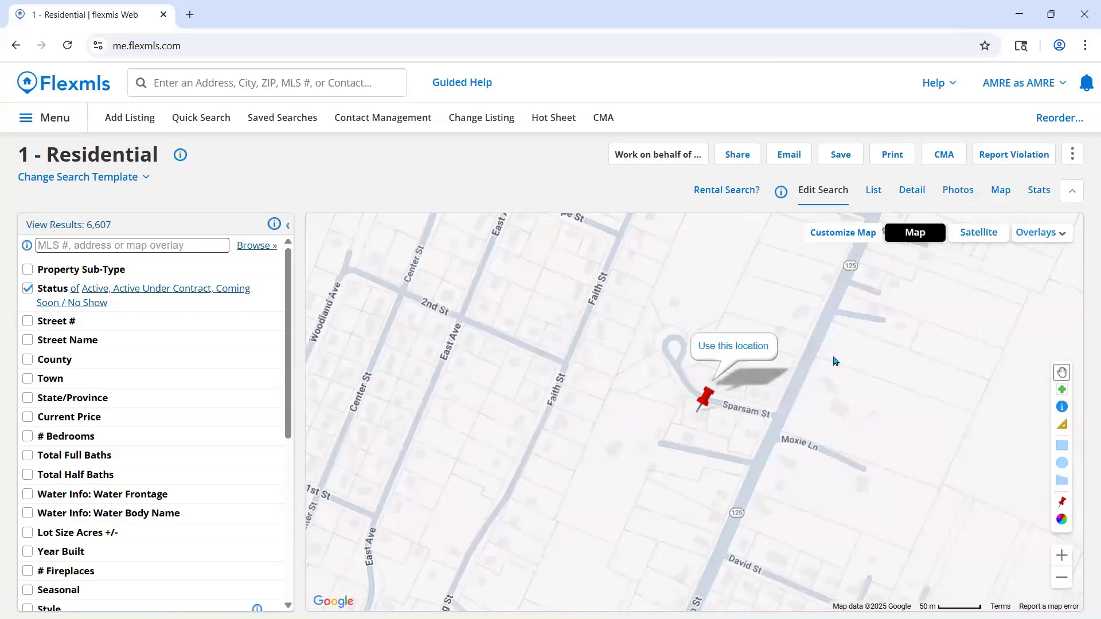
click(751, 354)
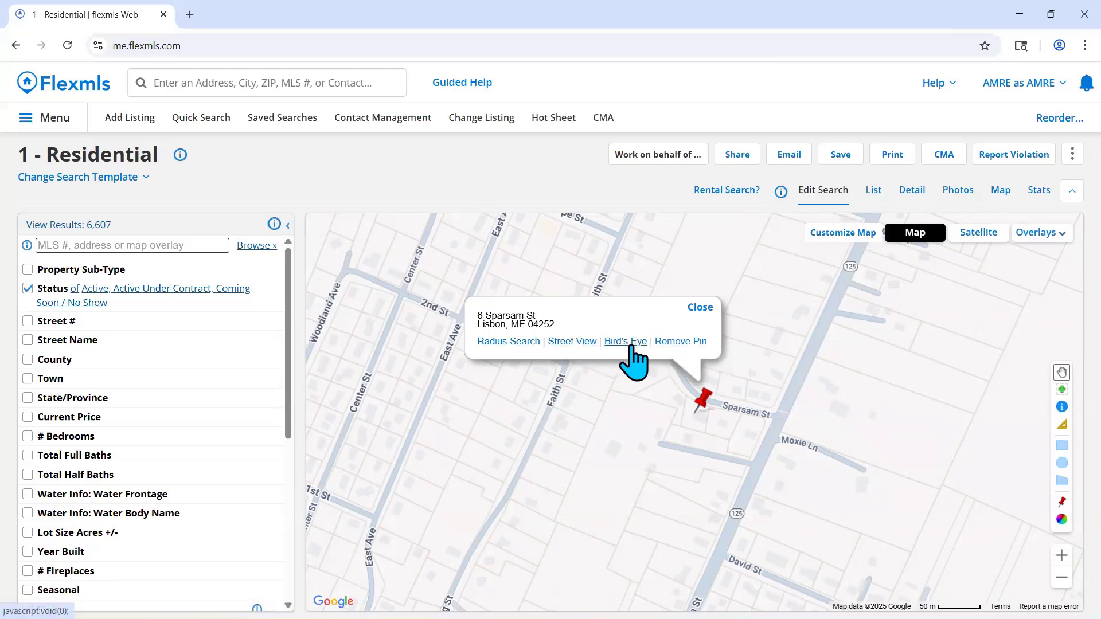
click(685, 346)
click(613, 137)
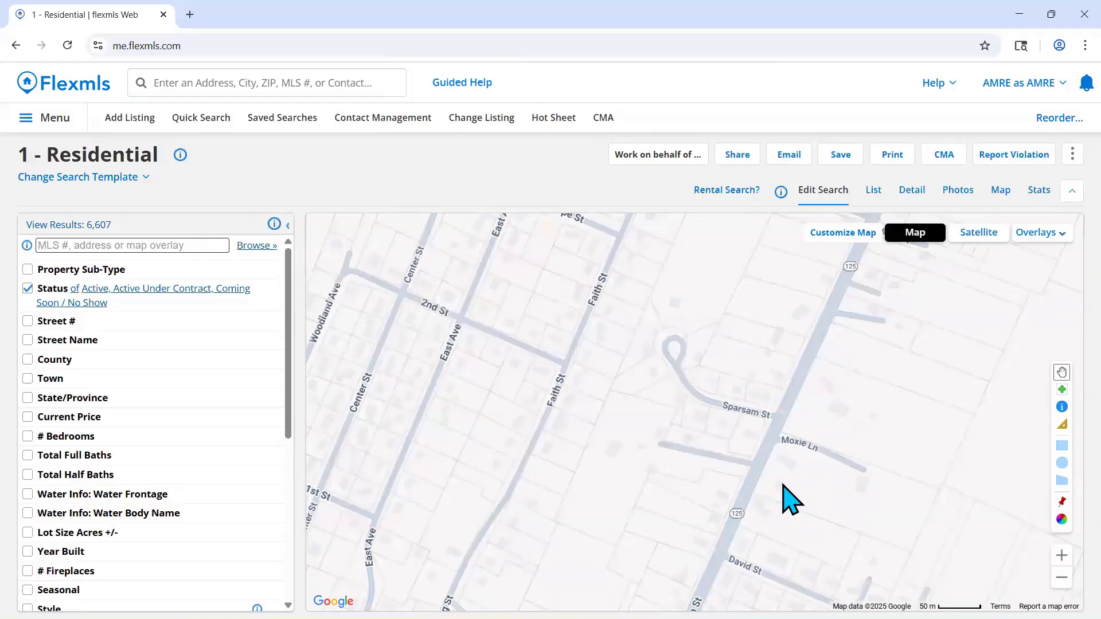
- Open the map's Color Legend to view its status colors and close it again
click(1060, 520)
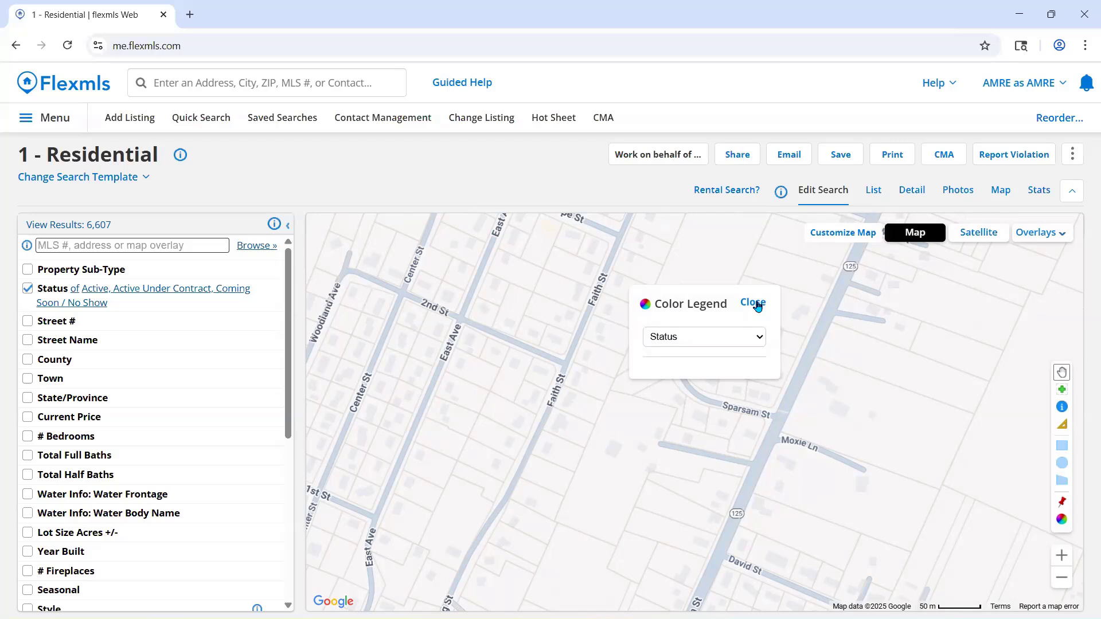
click(757, 306)
- Extend the Status filter to every status from Active through Canceled and expand its off-market date ranges
click(199, 303)
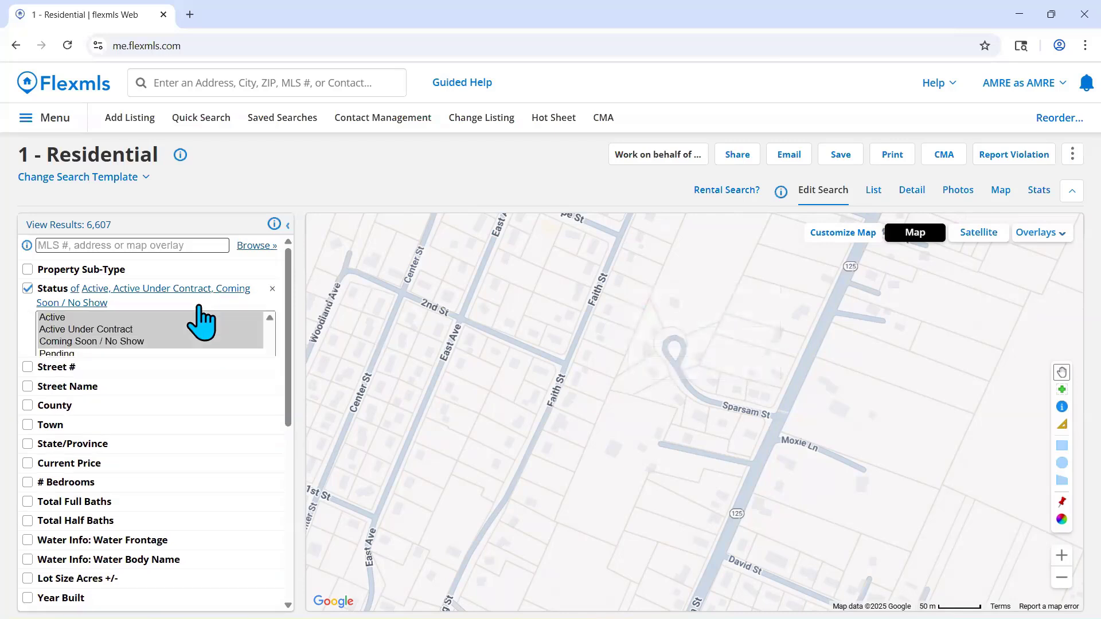
scroll(723, 456, down, 1)
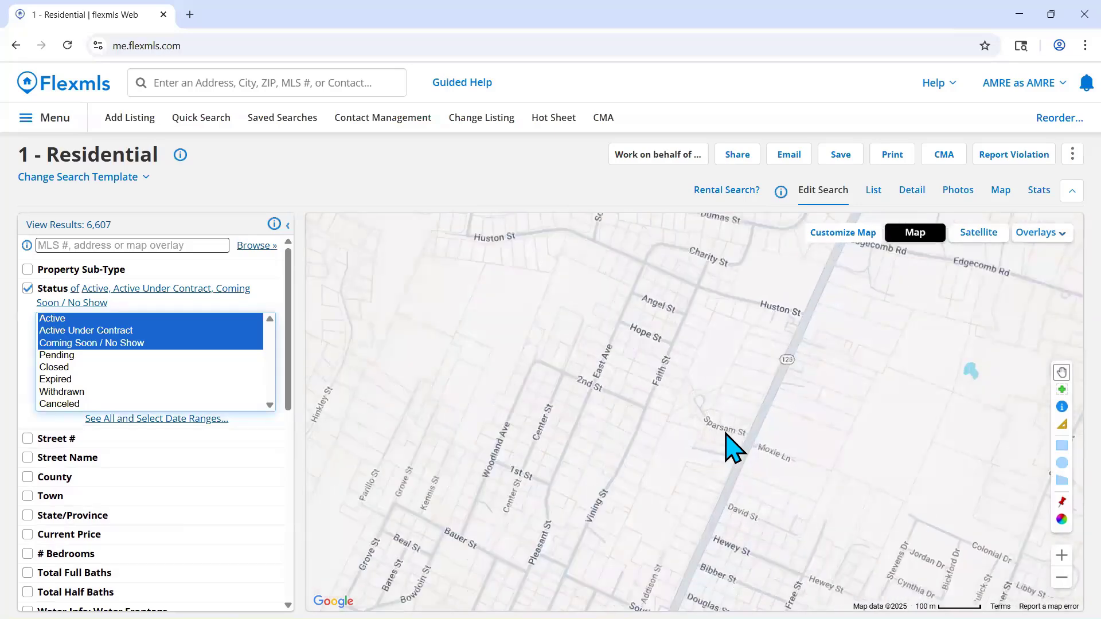
drag(733, 447, 685, 383)
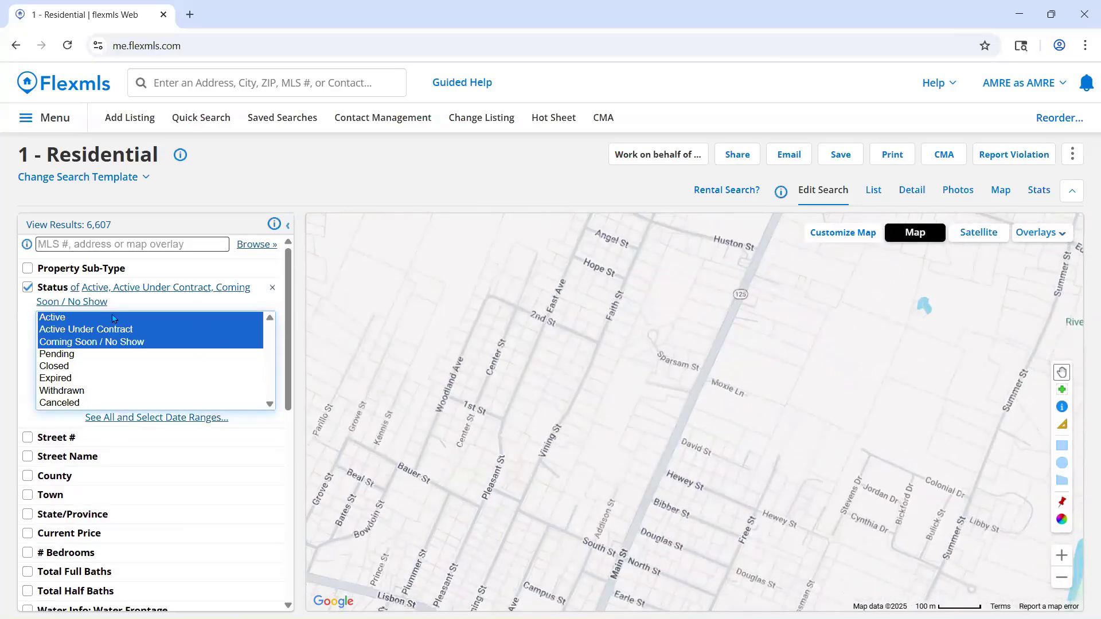
shift+click(75, 404)
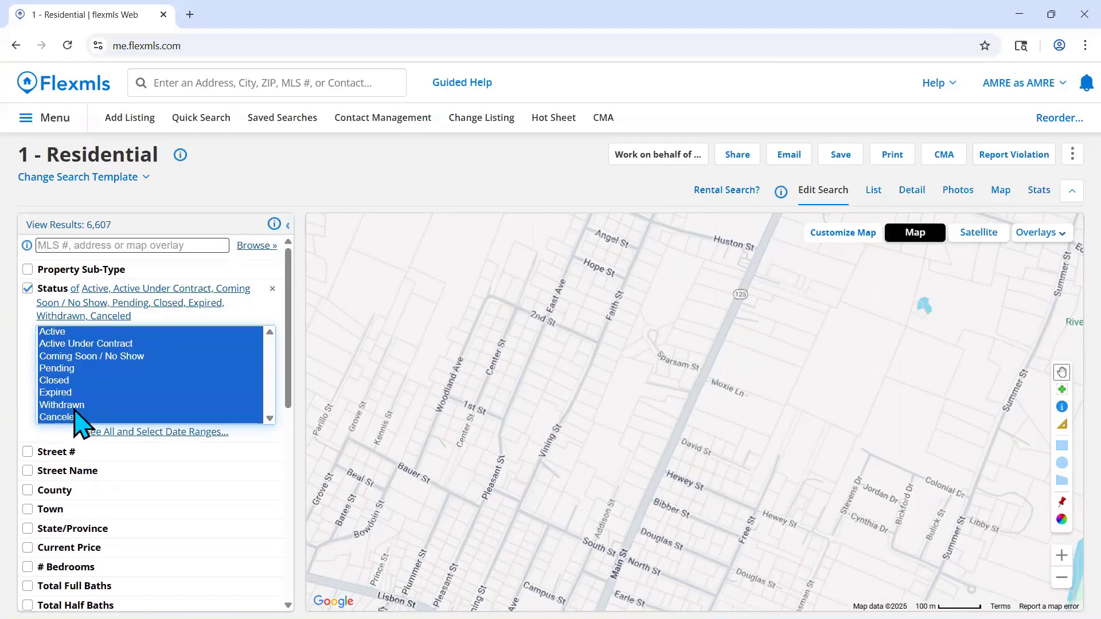
click(87, 431)
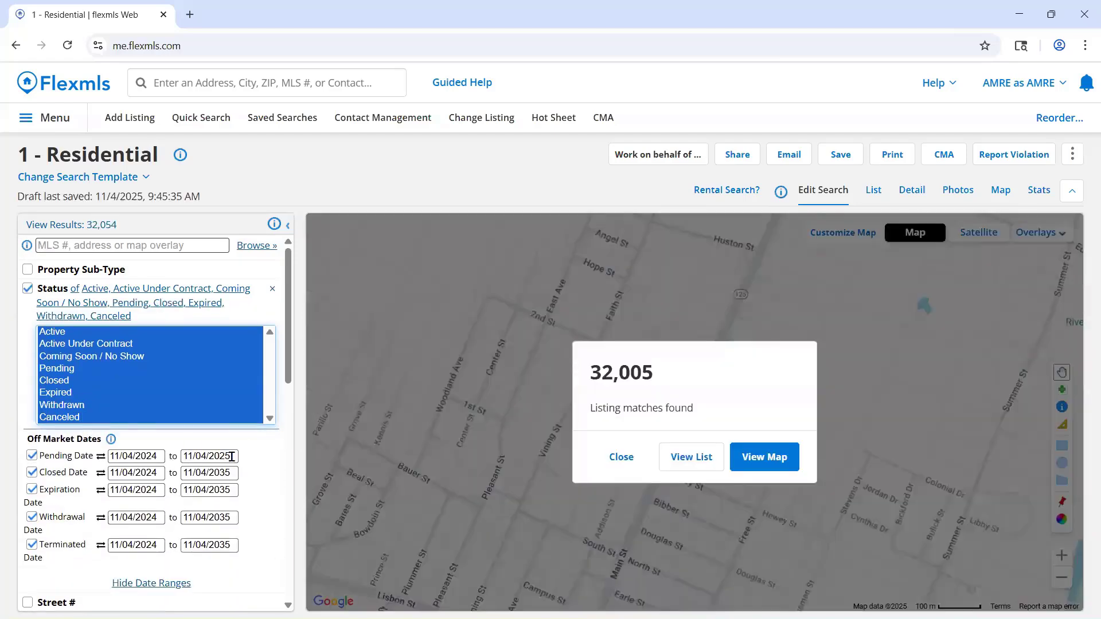
click(620, 457)
- Limit the search to the town of Lisbon
scroll(192, 418, down, 4)
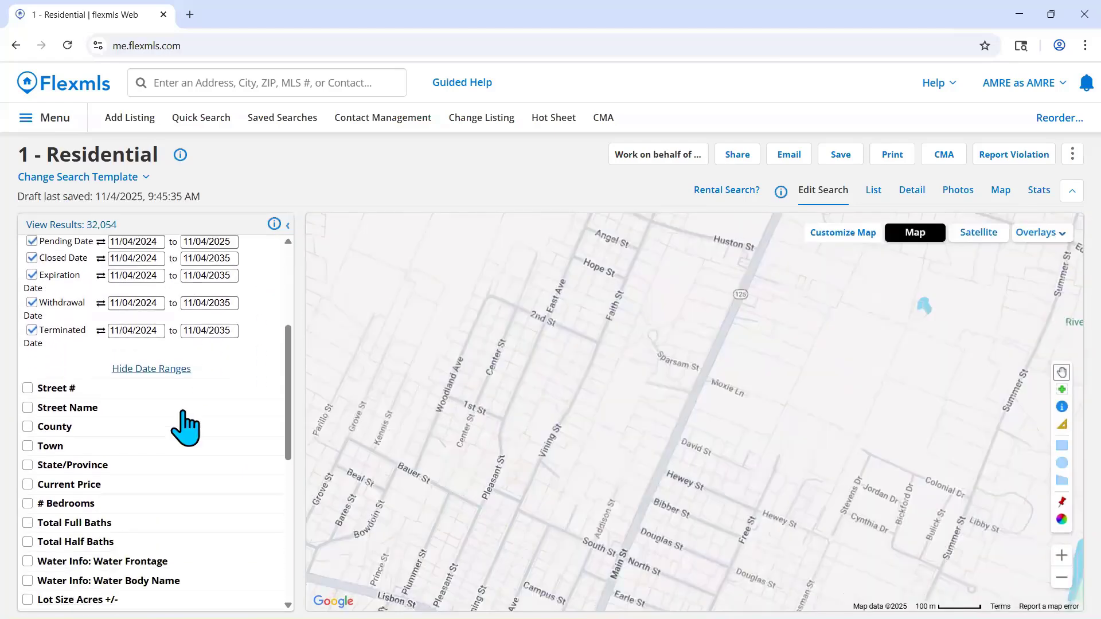
click(69, 445)
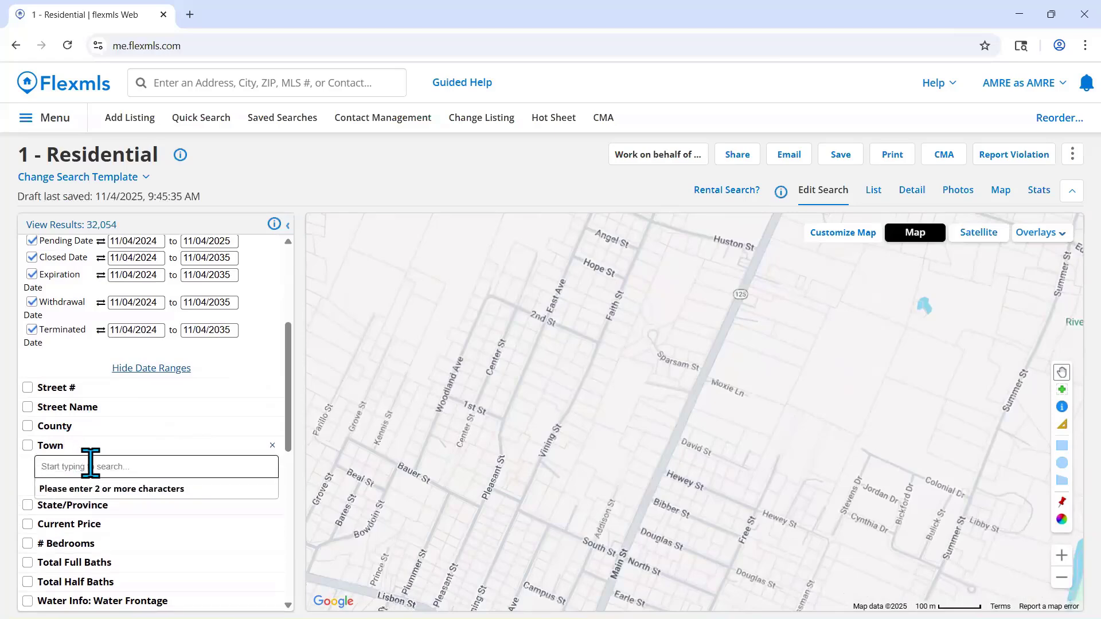
text(lis)
key(Return)
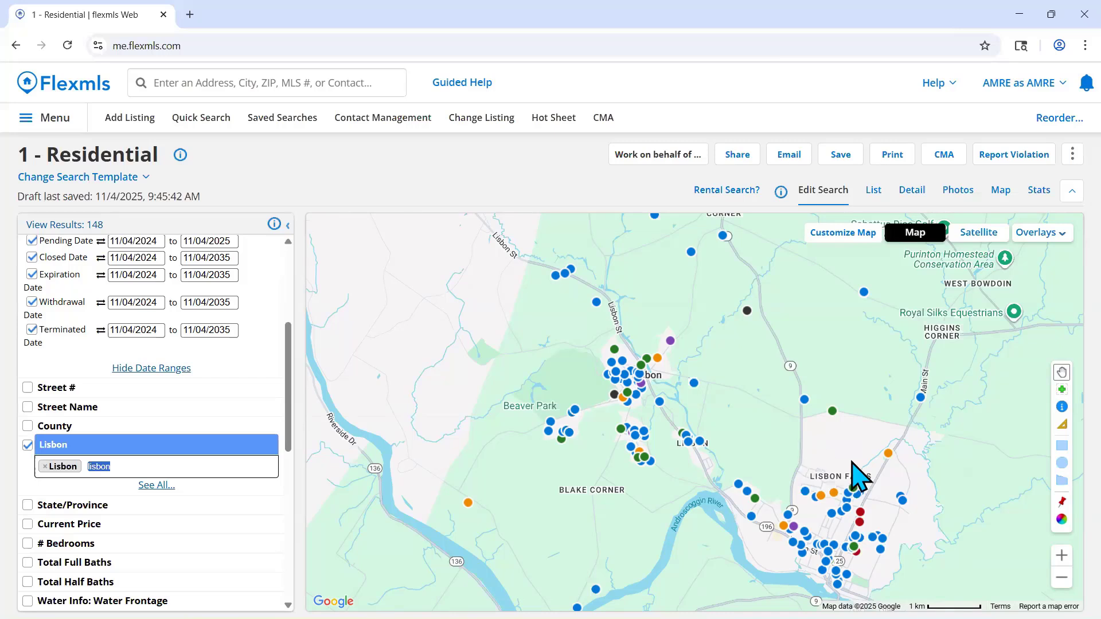
- Review the status colors in the Color Legend and switch the listing dots to coloring by Price
click(1061, 528)
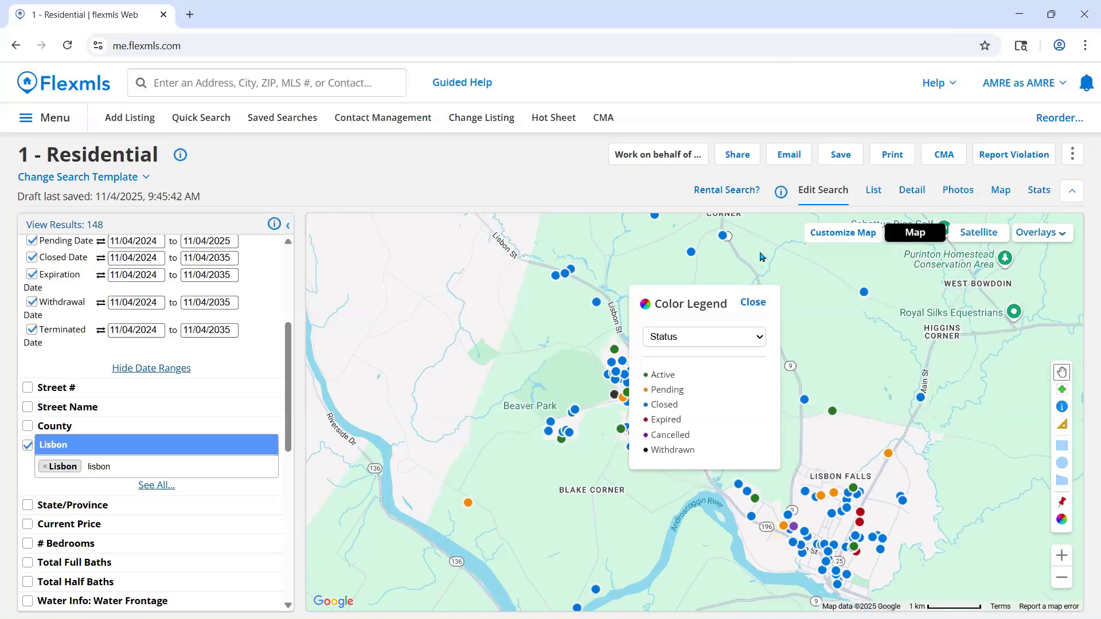
click(756, 342)
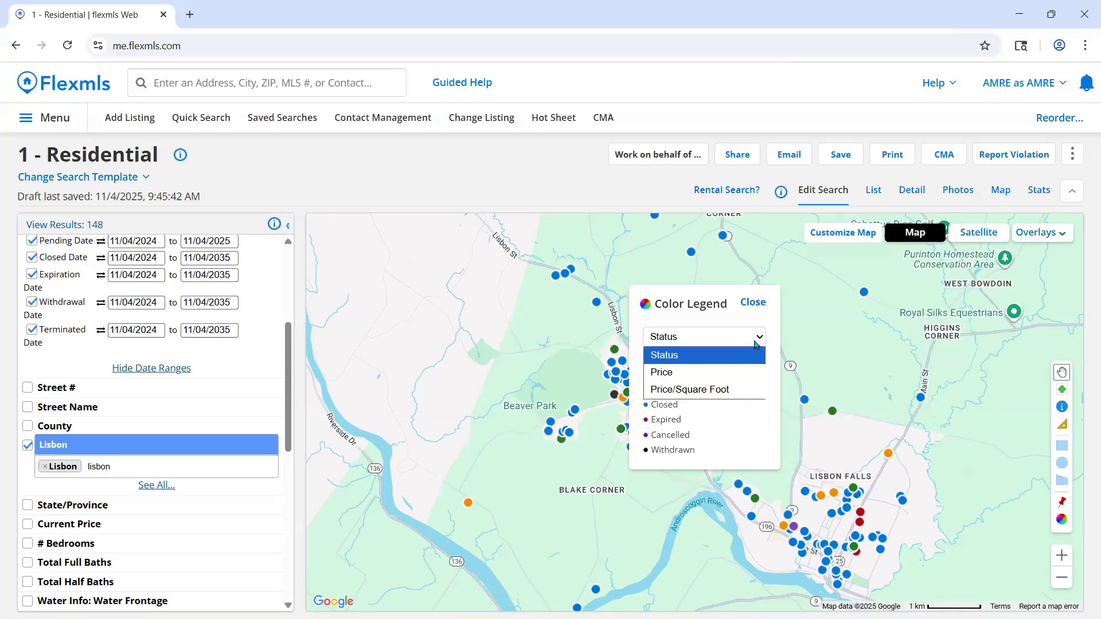
click(747, 371)
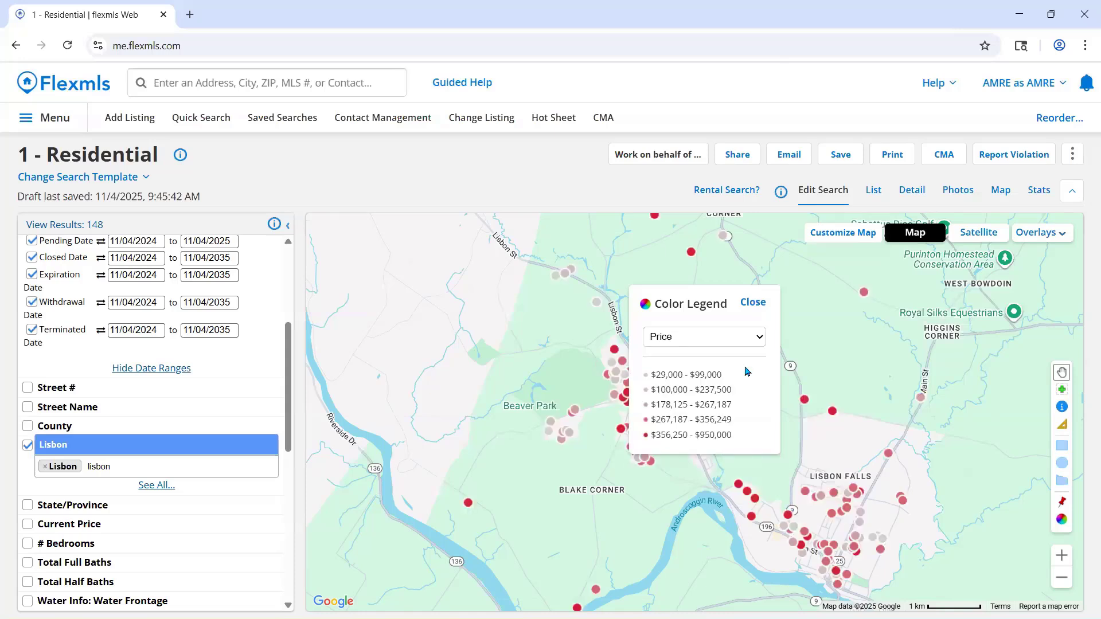
click(753, 304)
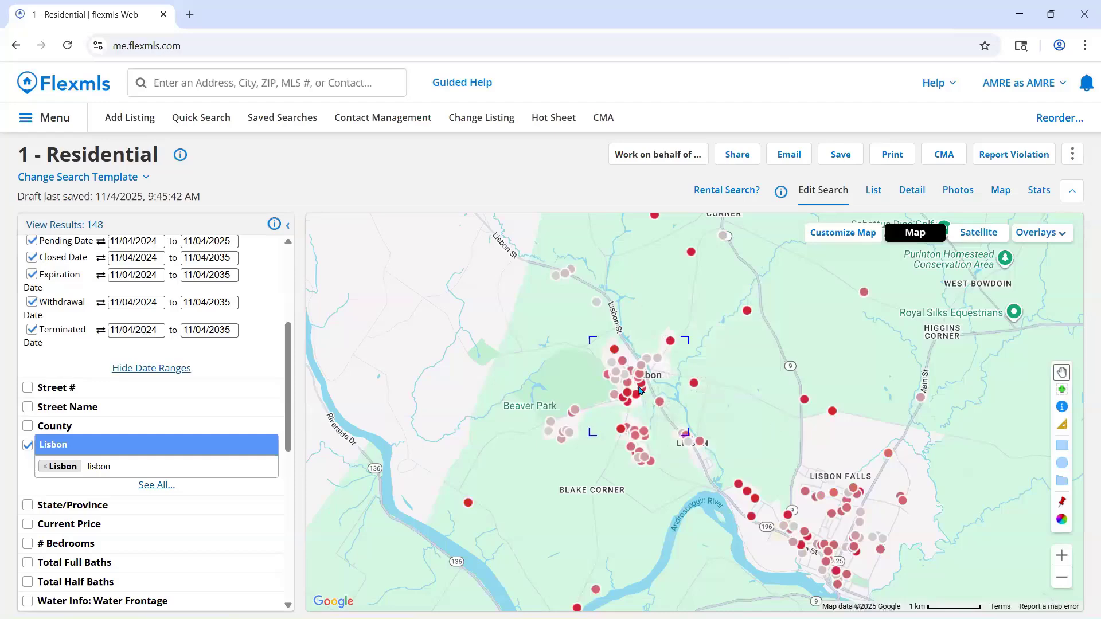
- Inspect the details of a dark red and a light gray listing dot in Lisbon, declining to save the address in the browser
scroll(641, 389, up, 3)
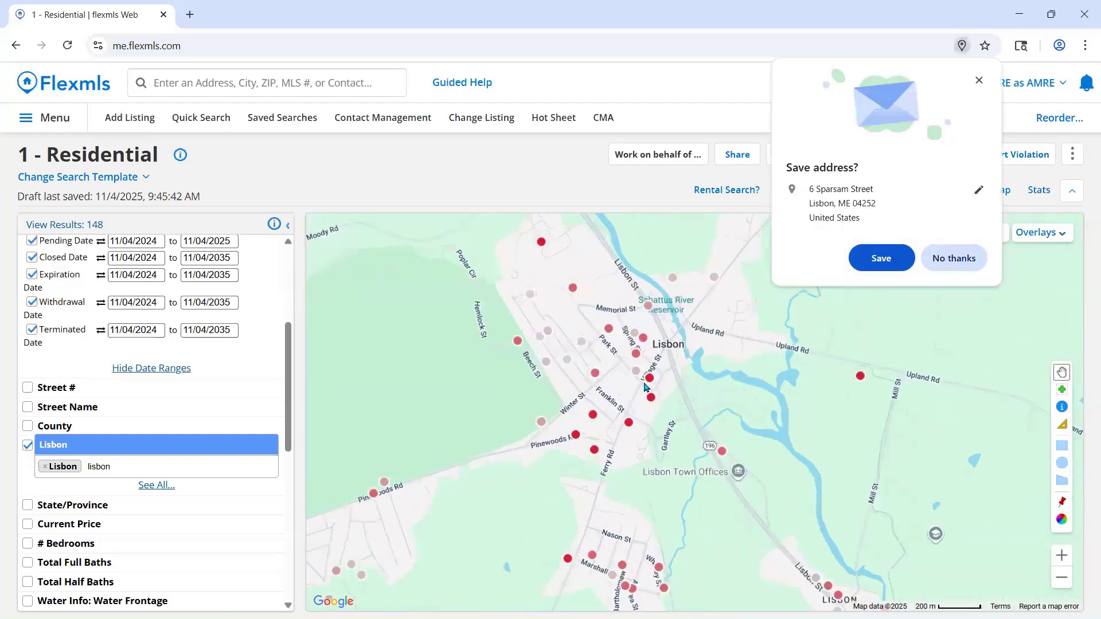
click(944, 257)
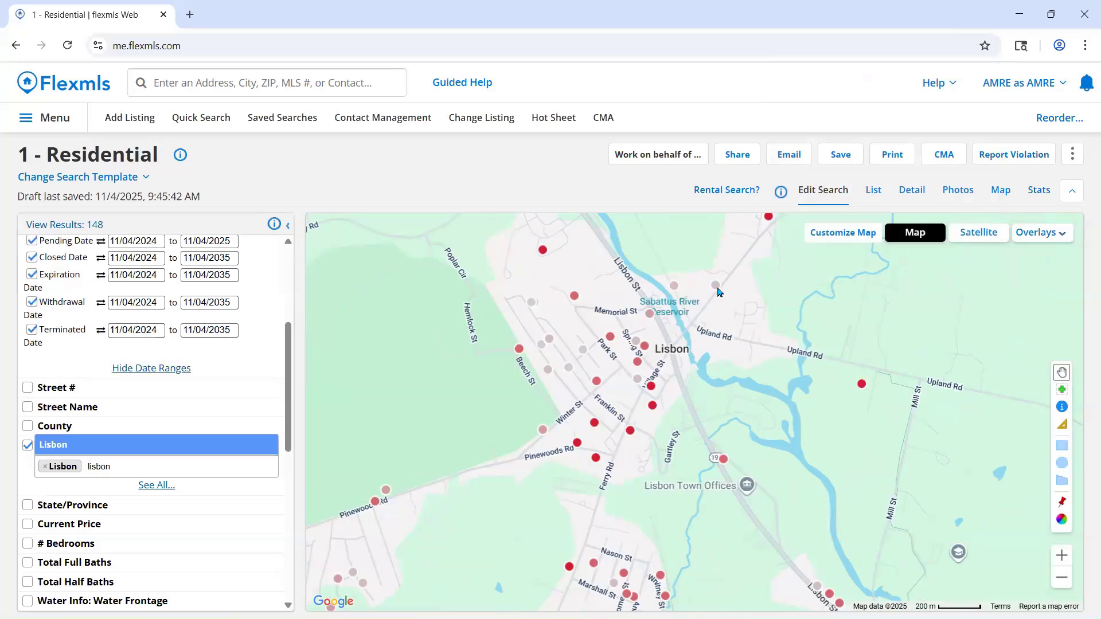
click(630, 432)
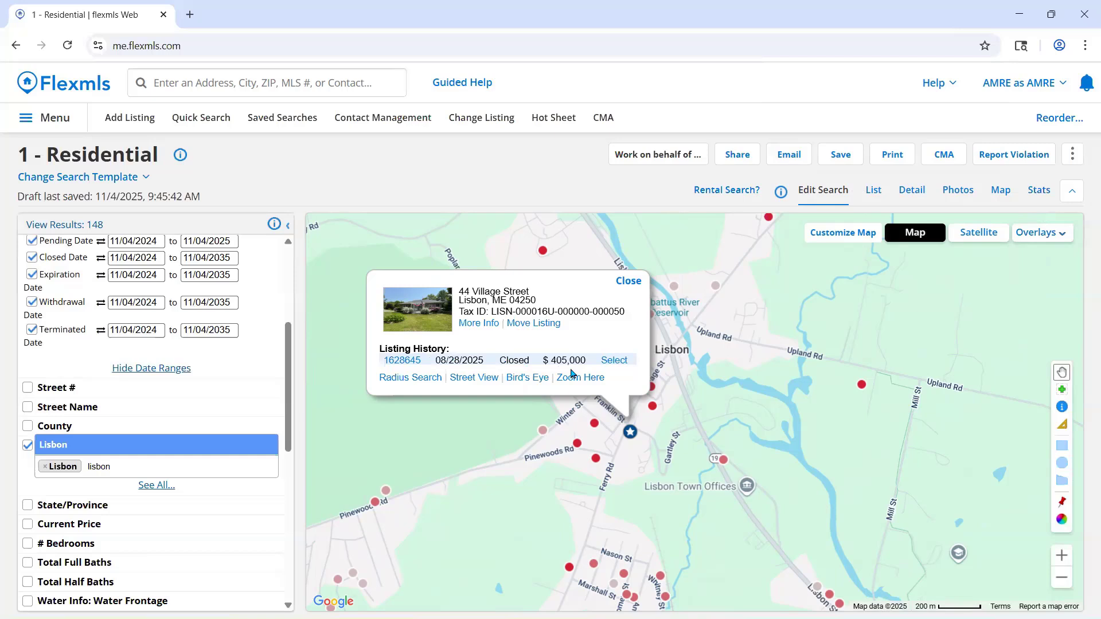
click(631, 284)
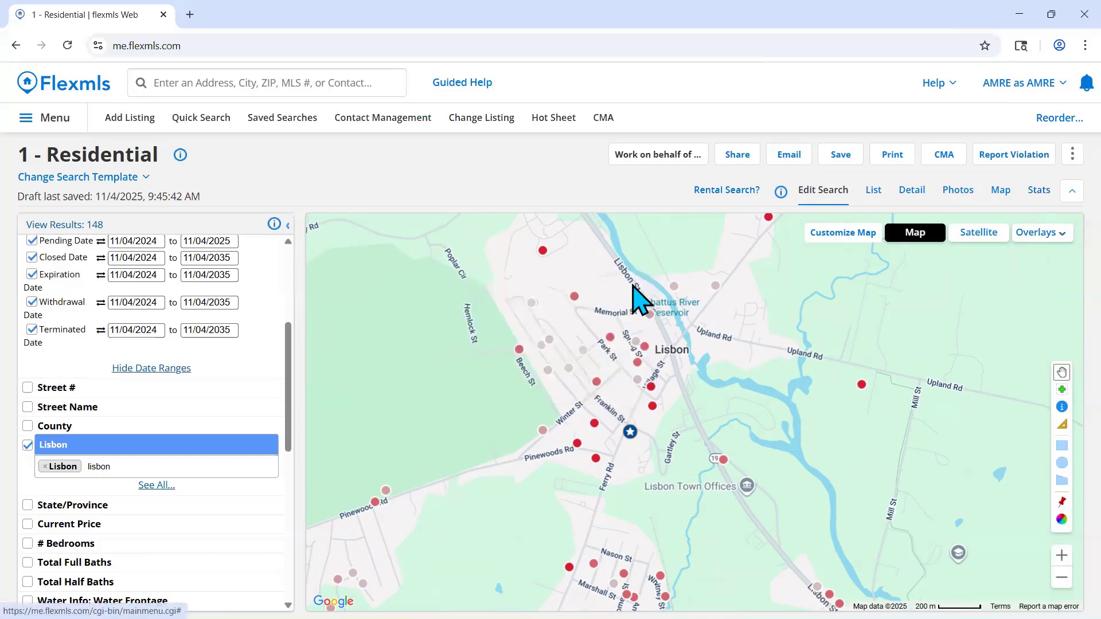
click(541, 346)
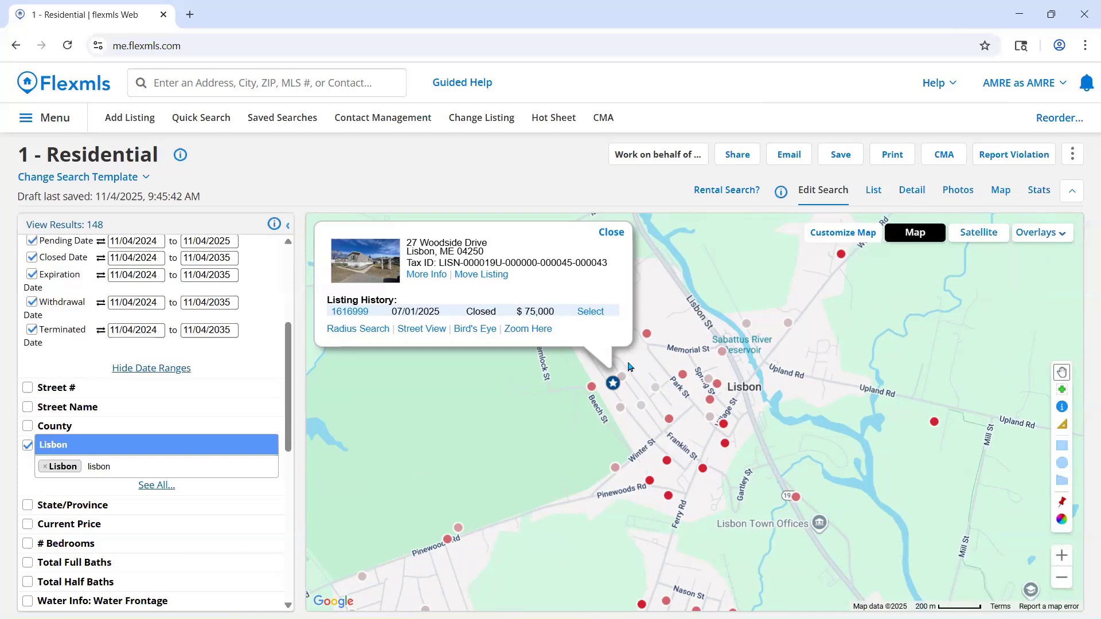
click(612, 233)
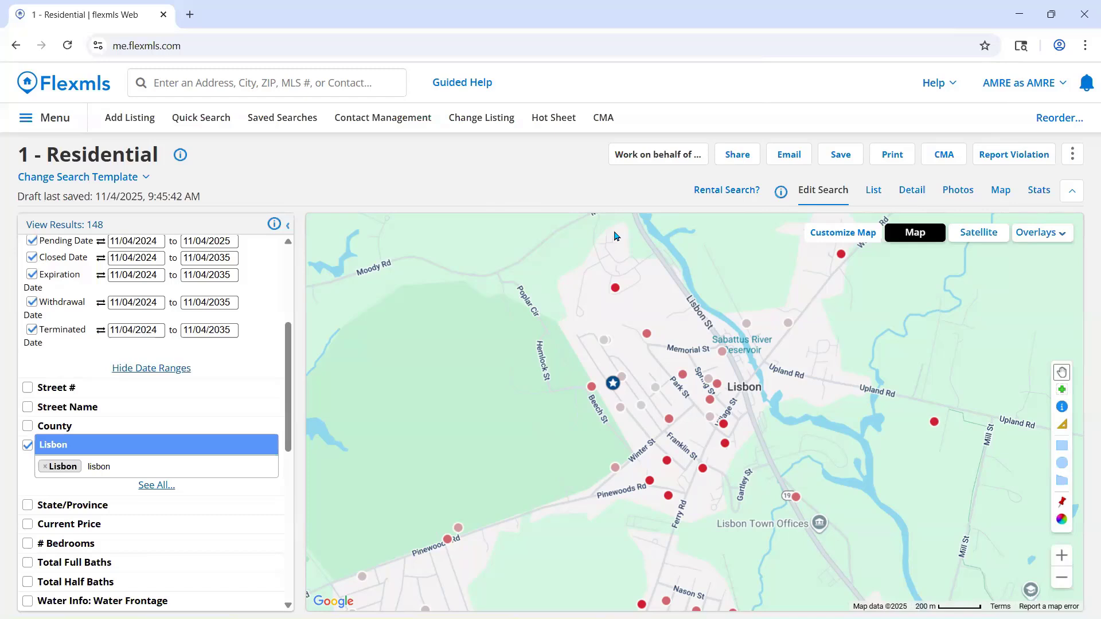
- Change the Color Legend so the listing dots are colored by Price/Square Foot
click(1061, 519)
click(760, 342)
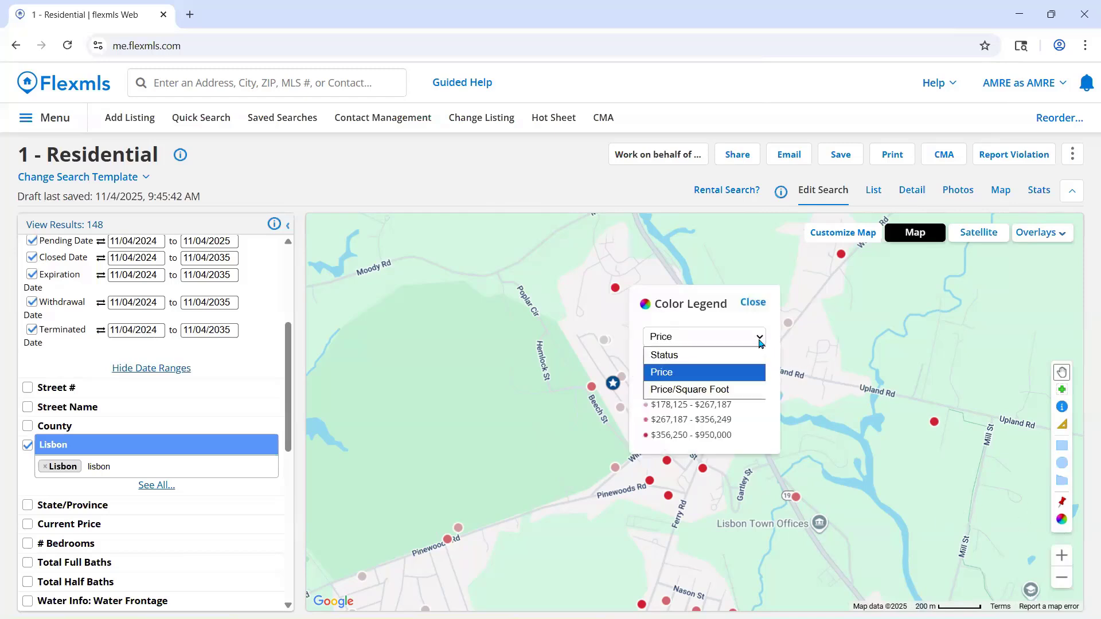
click(748, 387)
click(754, 303)
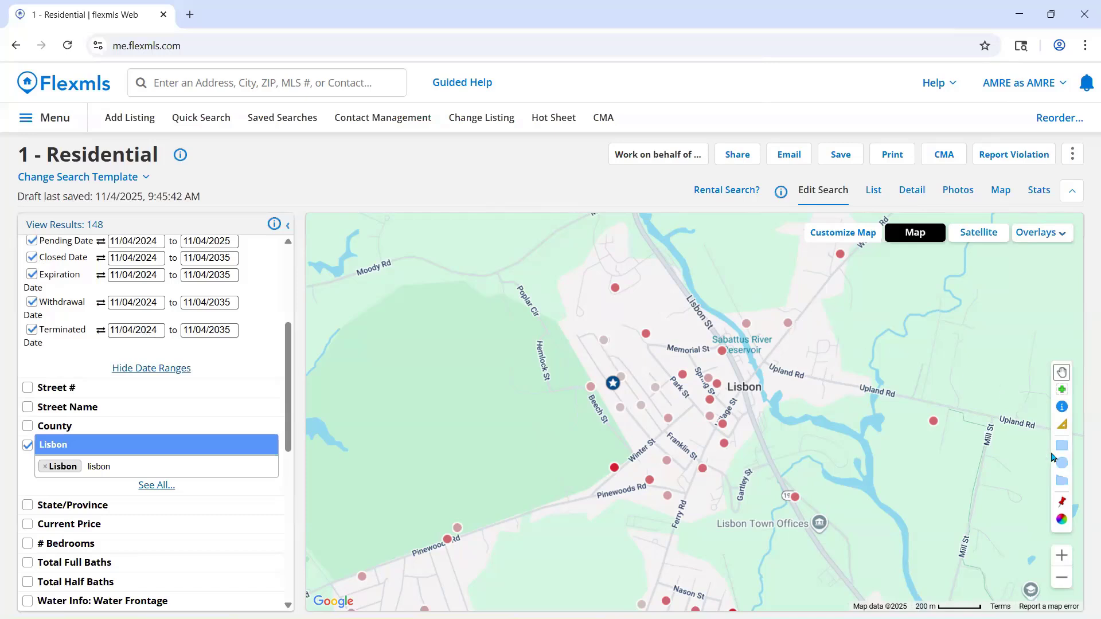
- Set the Color Legend to color the listing dots by Status
click(1062, 519)
click(745, 338)
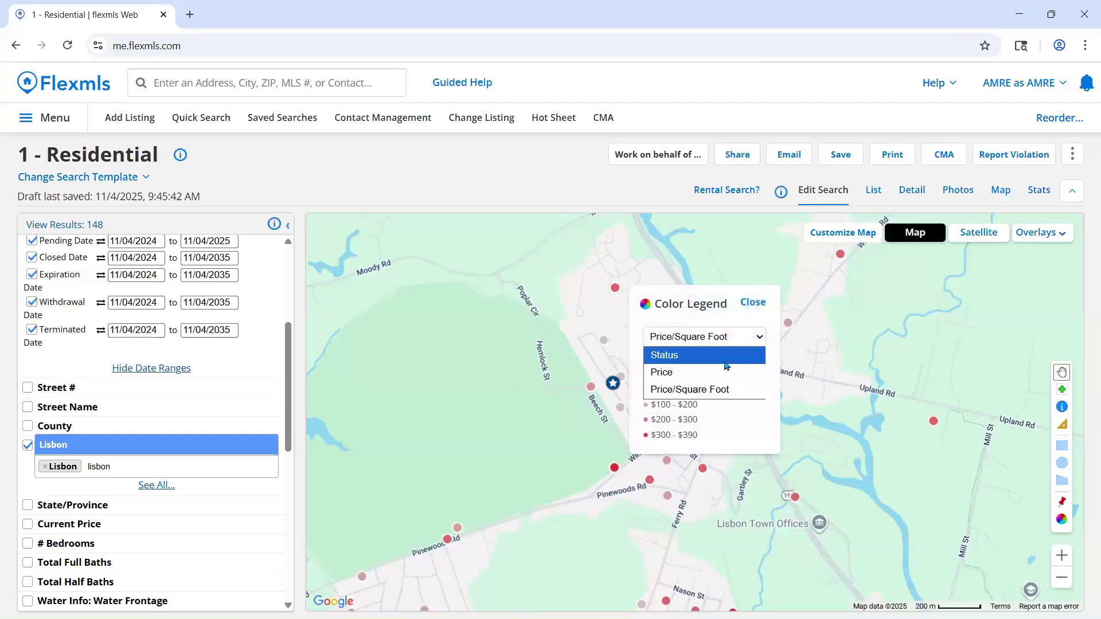
click(726, 352)
click(753, 302)
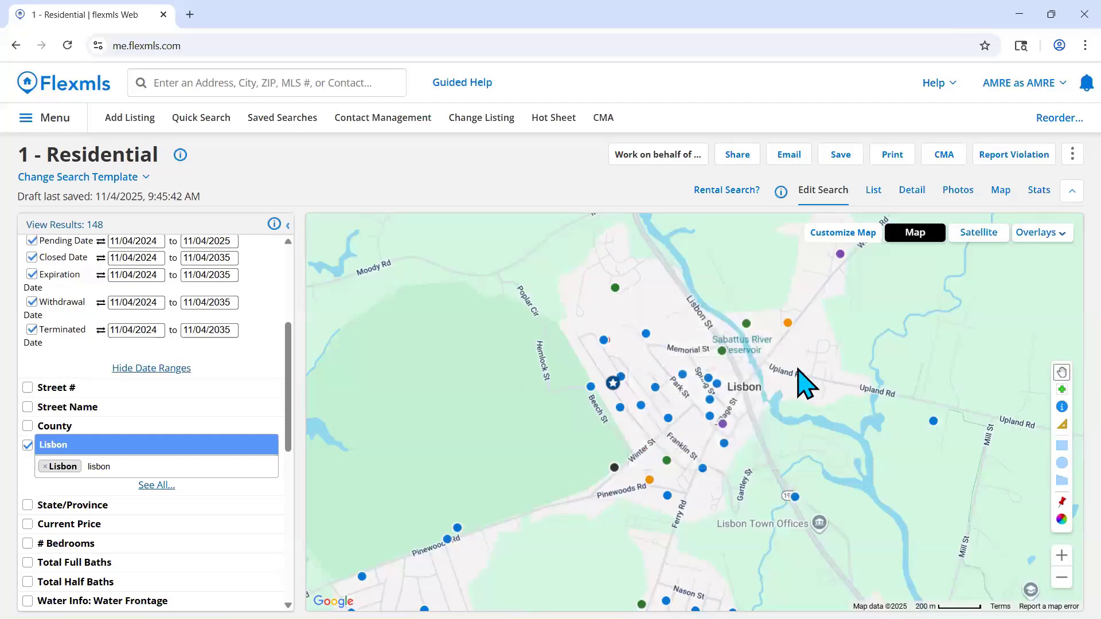
- Examine the status-colored listings from Lisbon to Lisbon Falls and around Sparsam St, declining to save the address in the browser
scroll(825, 418, down, 2)
drag(883, 467, 806, 437)
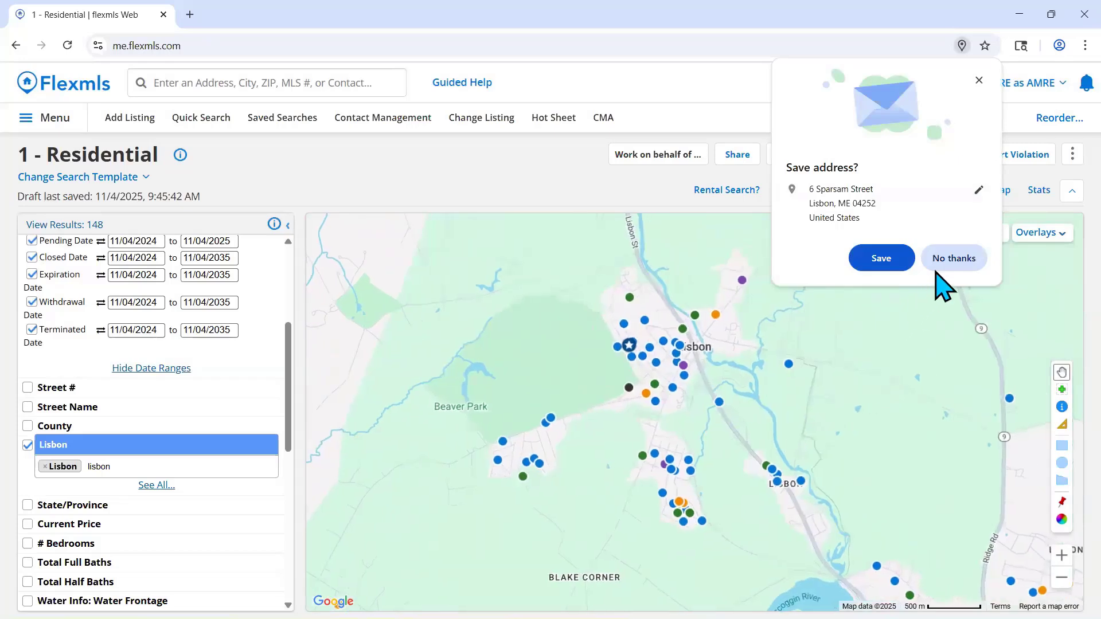
click(945, 280)
drag(920, 349, 759, 256)
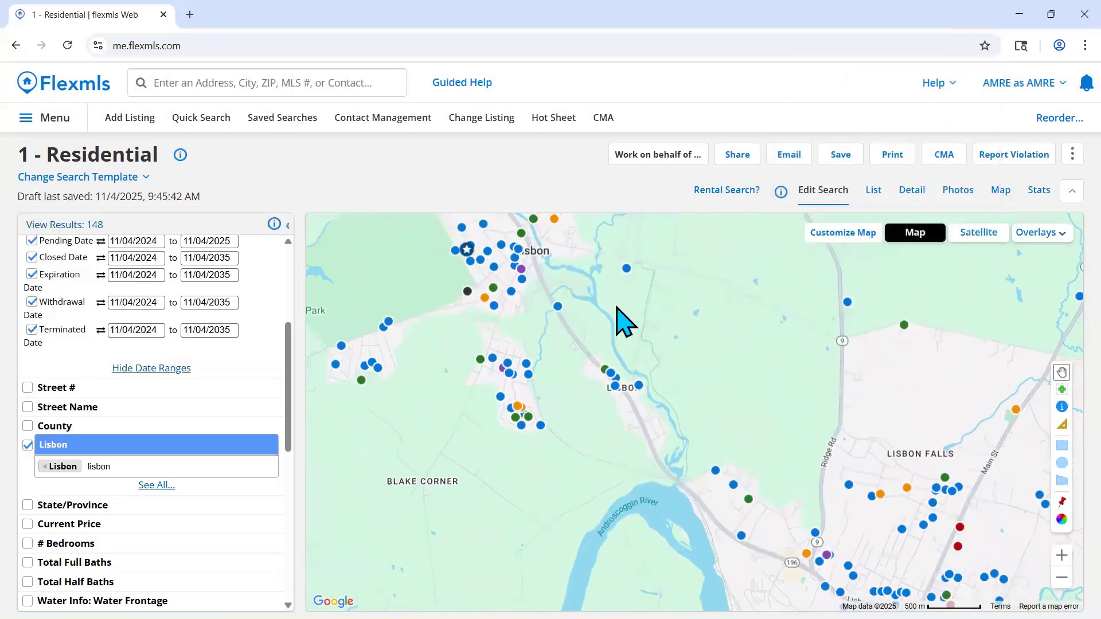
drag(737, 400, 684, 339)
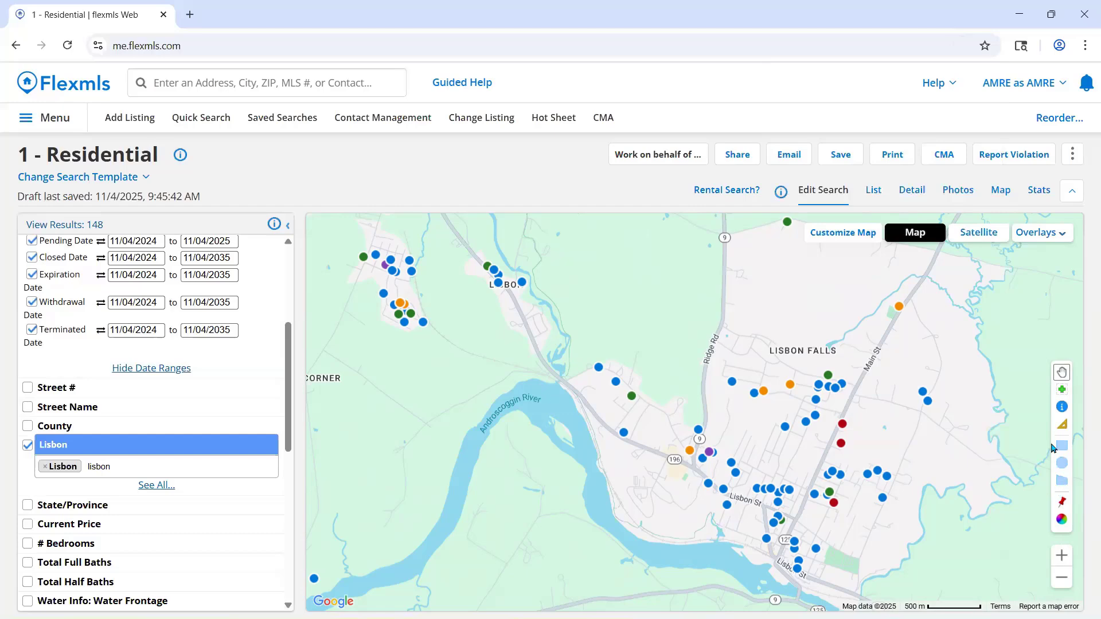
scroll(834, 444, up, 6)
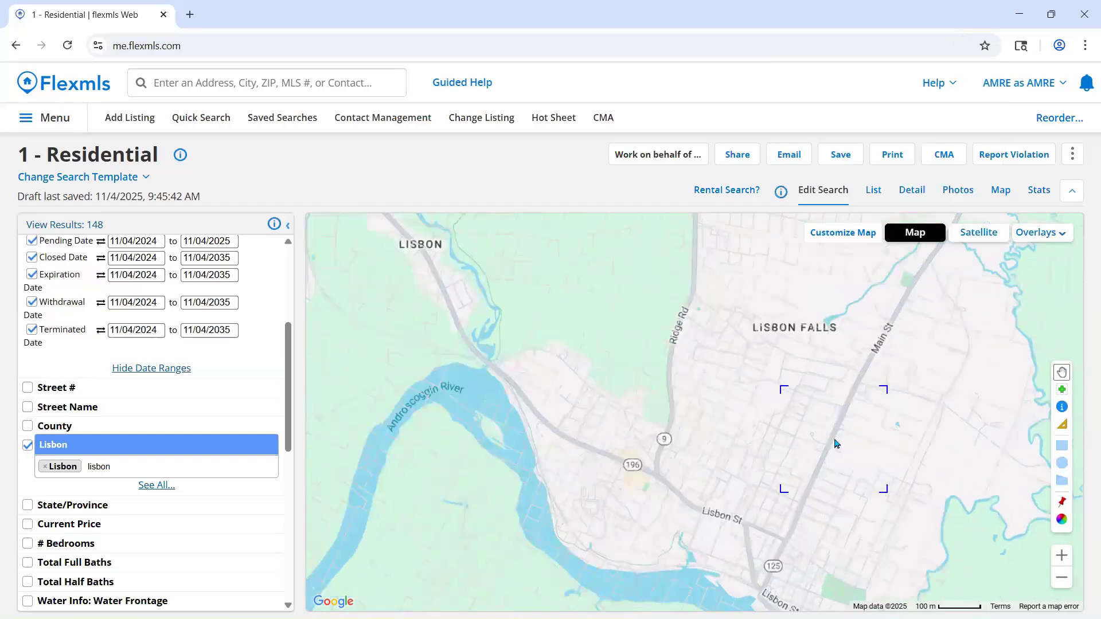
scroll(928, 413, down, 3)
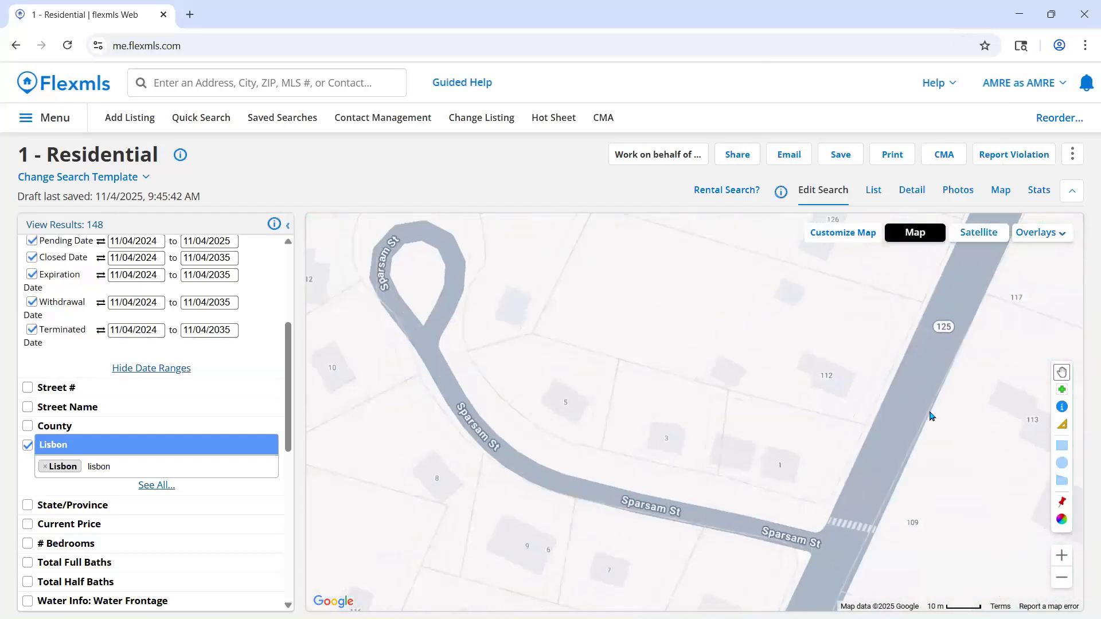
drag(935, 414, 921, 399)
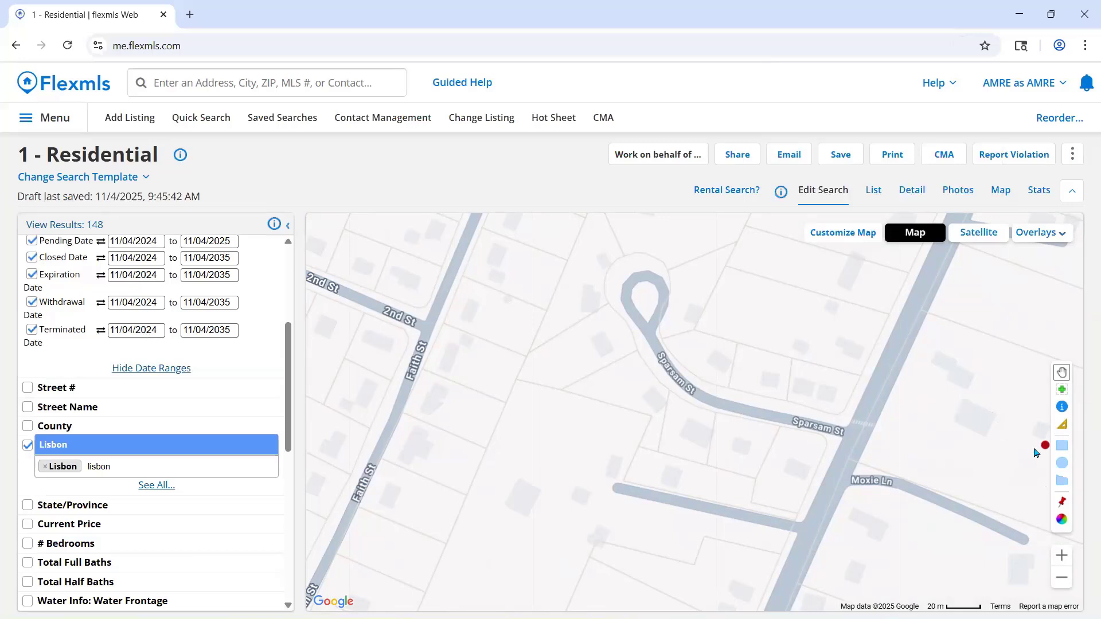
- Draw a rectangular search shape around Sparsam St and remove it from the search criteria
click(1063, 450)
mouse_move(860, 375)
mouse_down()
mouse_move(801, 443)
mouse_move(740, 467)
mouse_move(521, 411)
mouse_move(487, 473)
mouse_move(505, 545)
mouse_move(474, 591)
mouse_move(529, 404)
mouse_move(559, 213)
mouse_move(523, 396)
mouse_move(473, 554)
mouse_move(550, 555)
mouse_move(644, 582)
mouse_move(638, 591)
mouse_move(487, 501)
mouse_move(486, 216)
mouse_move(528, 462)
mouse_move(519, 511)
mouse_move(528, 245)
mouse_move(553, 437)
mouse_move(559, 419)
mouse_up()
scroll(583, 381, up, 2)
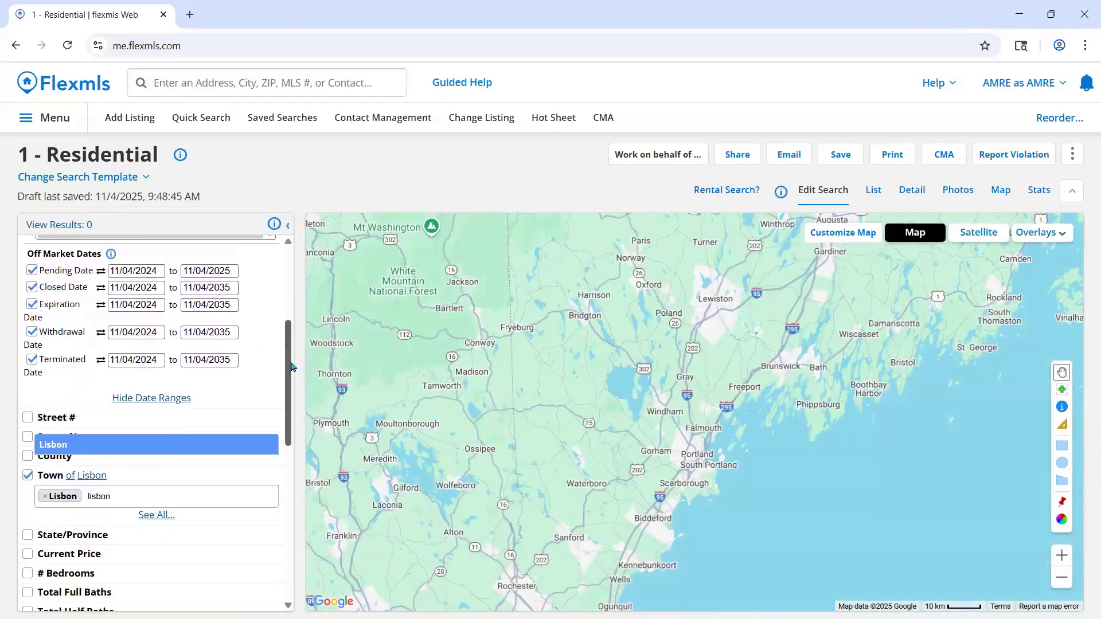
scroll(267, 344, up, 4)
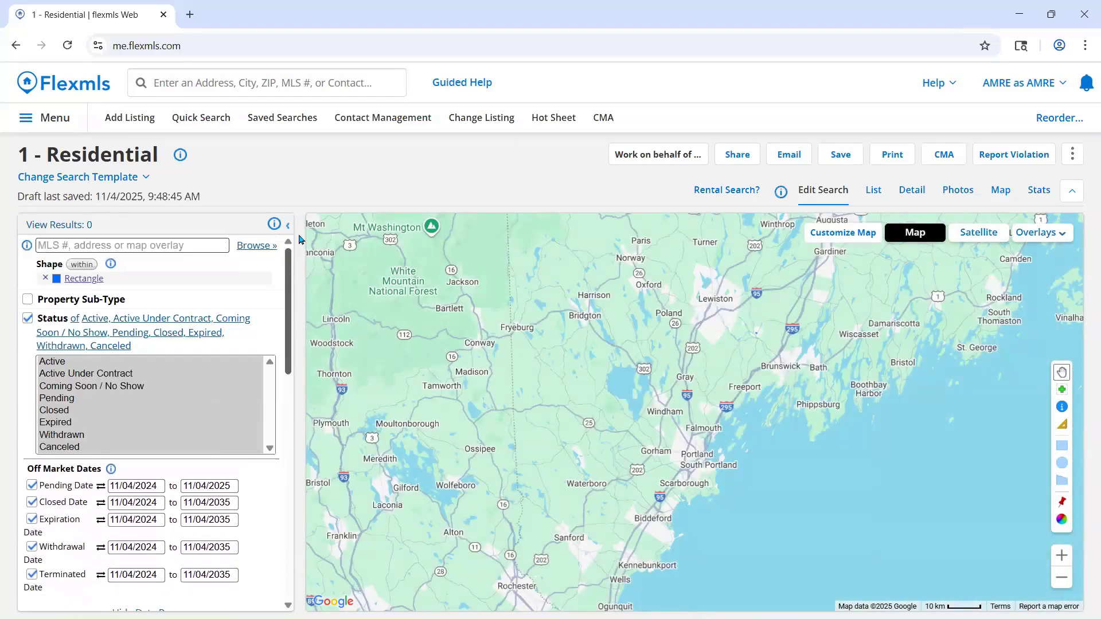
click(46, 278)
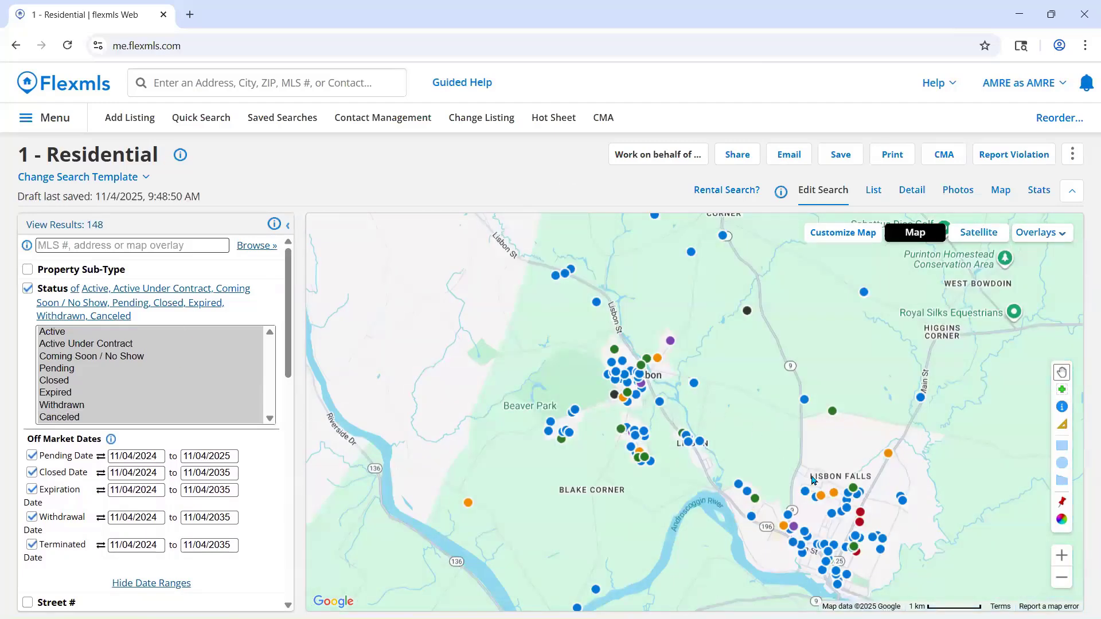
- Draw a rectangular search shape over David St, just east of Main St in Lisbon Falls
drag(811, 475, 658, 347)
scroll(658, 347, up, 1)
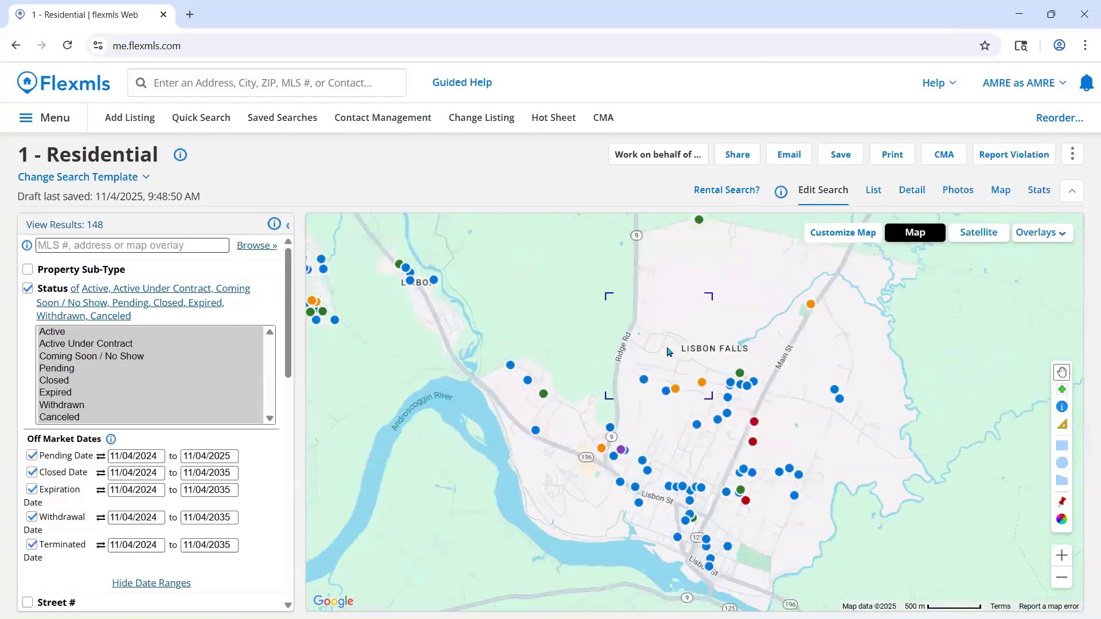
scroll(659, 351, up, 2)
drag(759, 364, 521, 219)
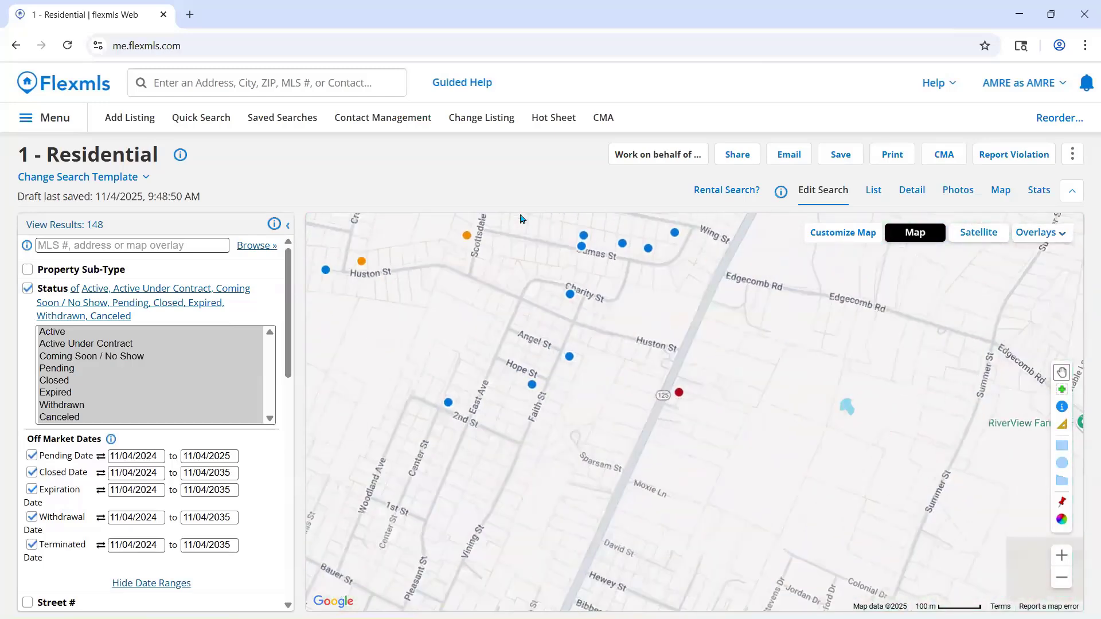
drag(600, 337, 656, 267)
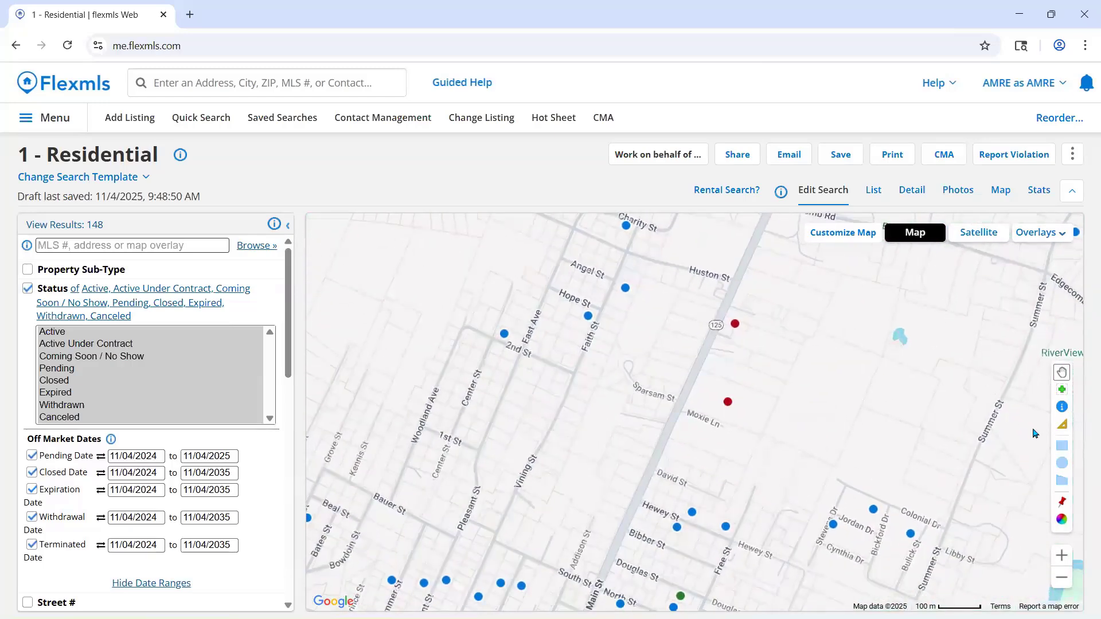
click(1062, 445)
drag(658, 454, 784, 500)
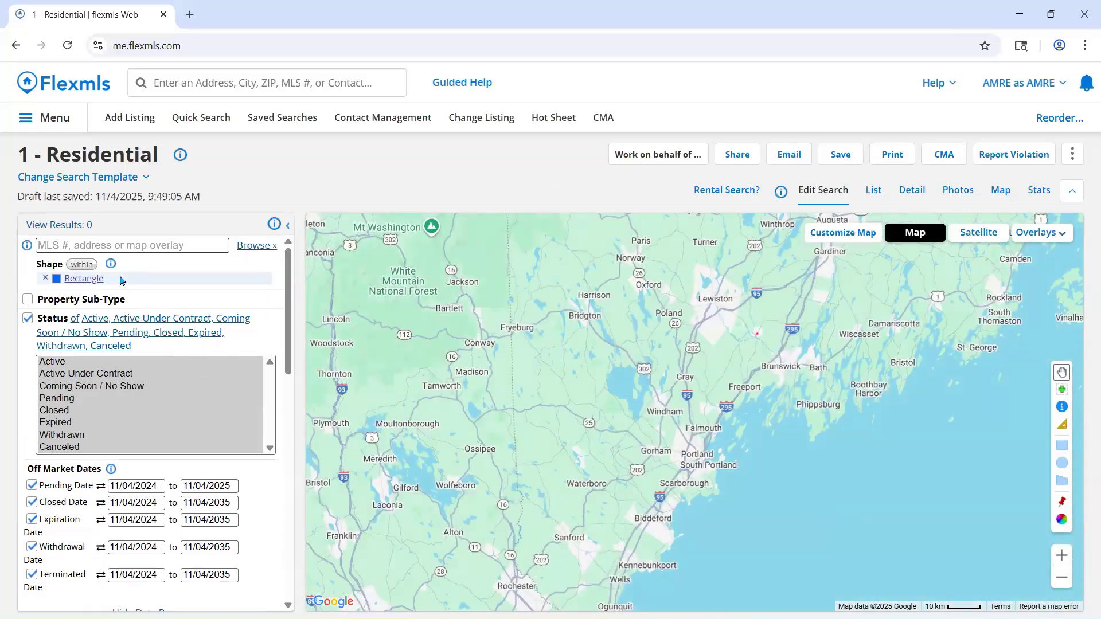
- Examine the rectangle over David St in Lisbon Falls and the surrounding streets up to Sparsam St
scroll(808, 329, up, 2)
drag(762, 343, 718, 380)
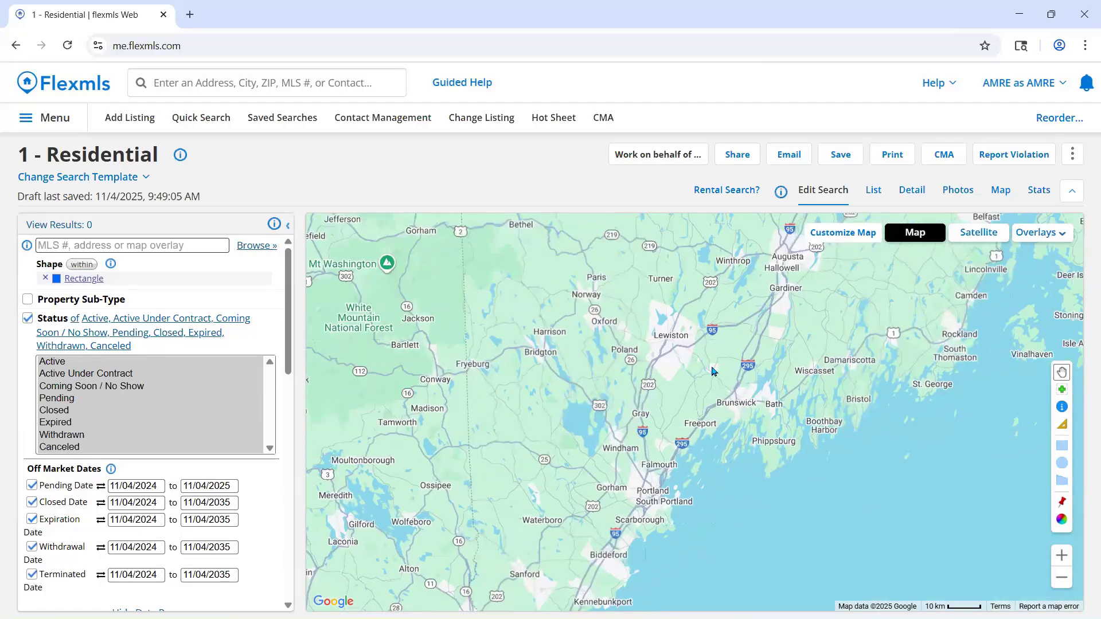
scroll(720, 381, up, 5)
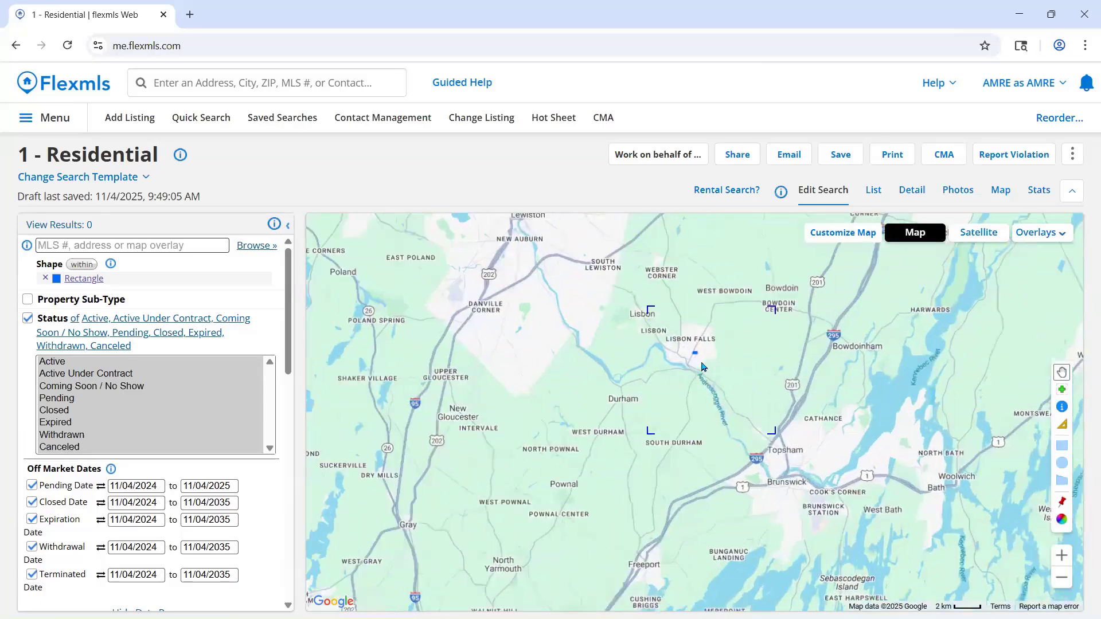
drag(676, 339, 731, 432)
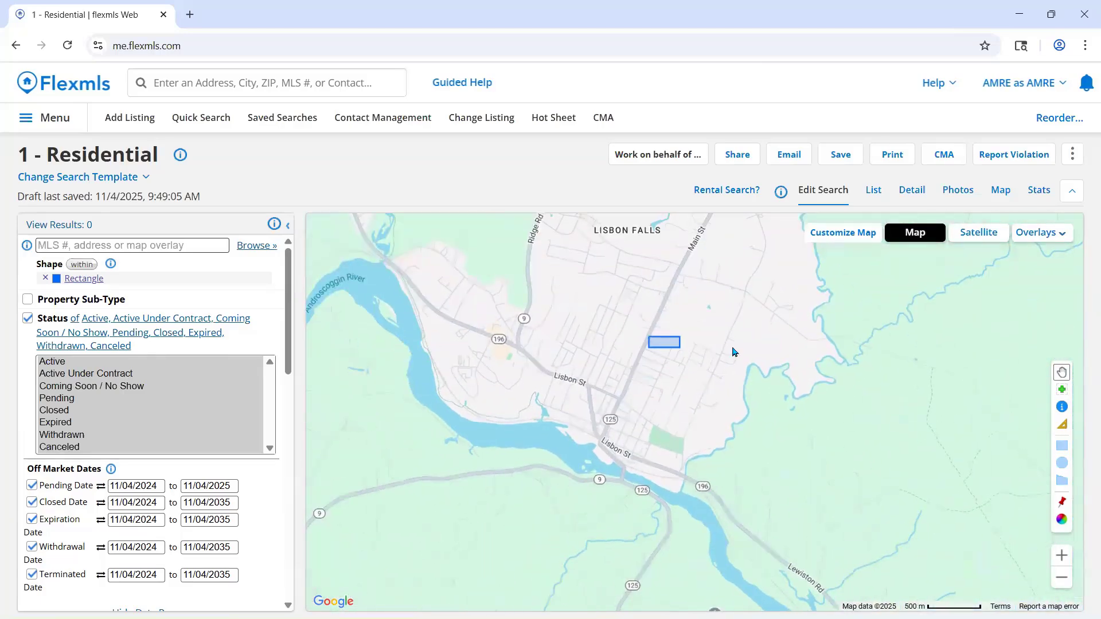
drag(733, 352, 743, 413)
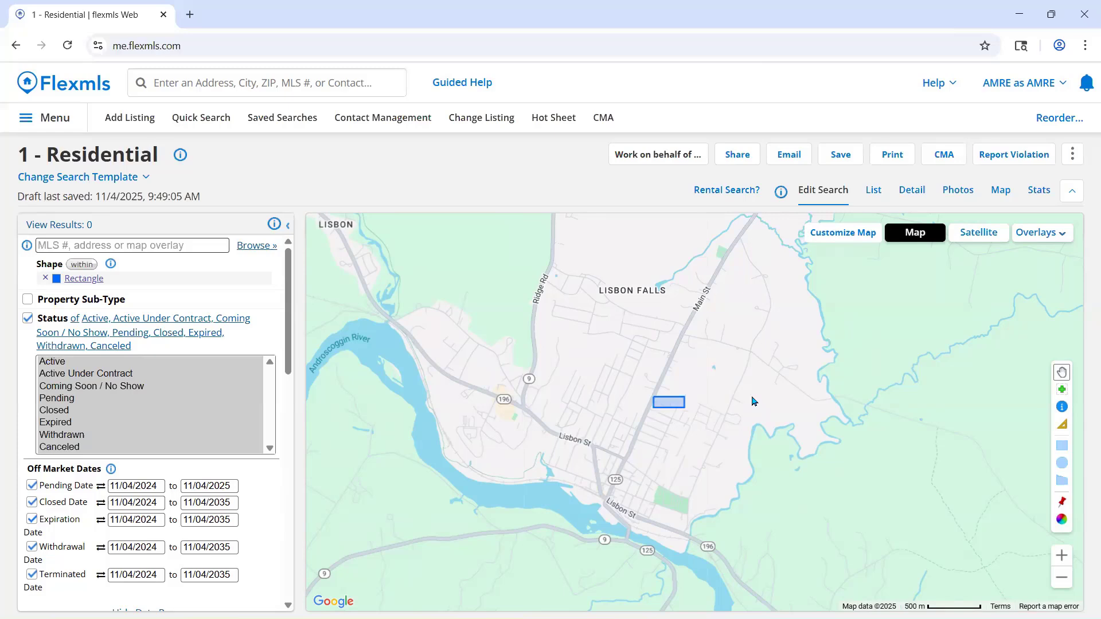
scroll(654, 422, up, 2)
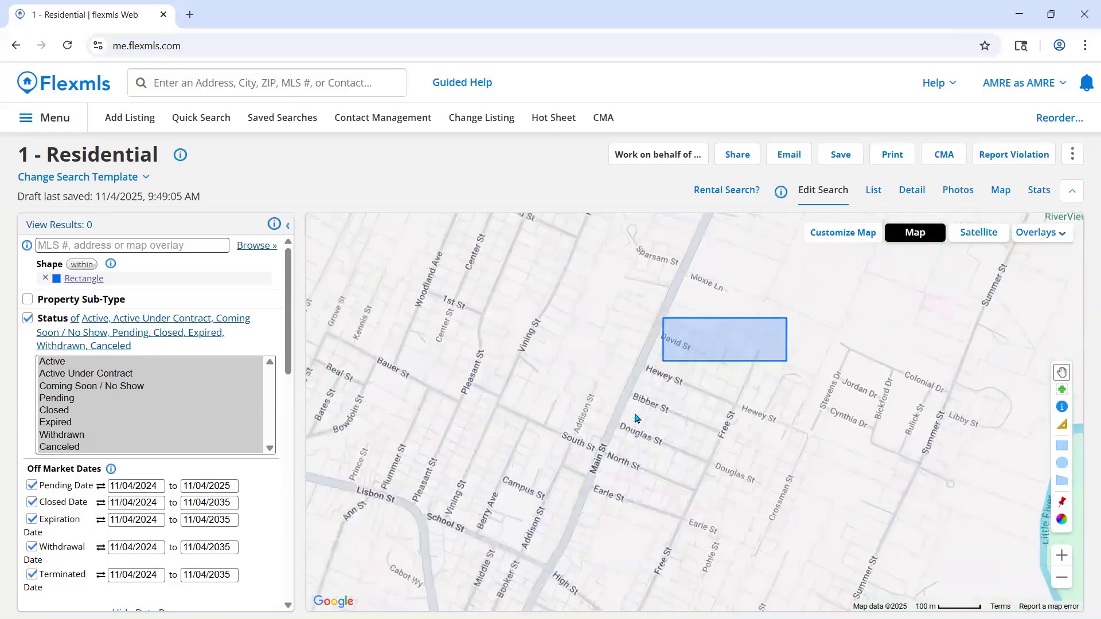
drag(619, 400, 661, 483)
scroll(686, 370, up, 2)
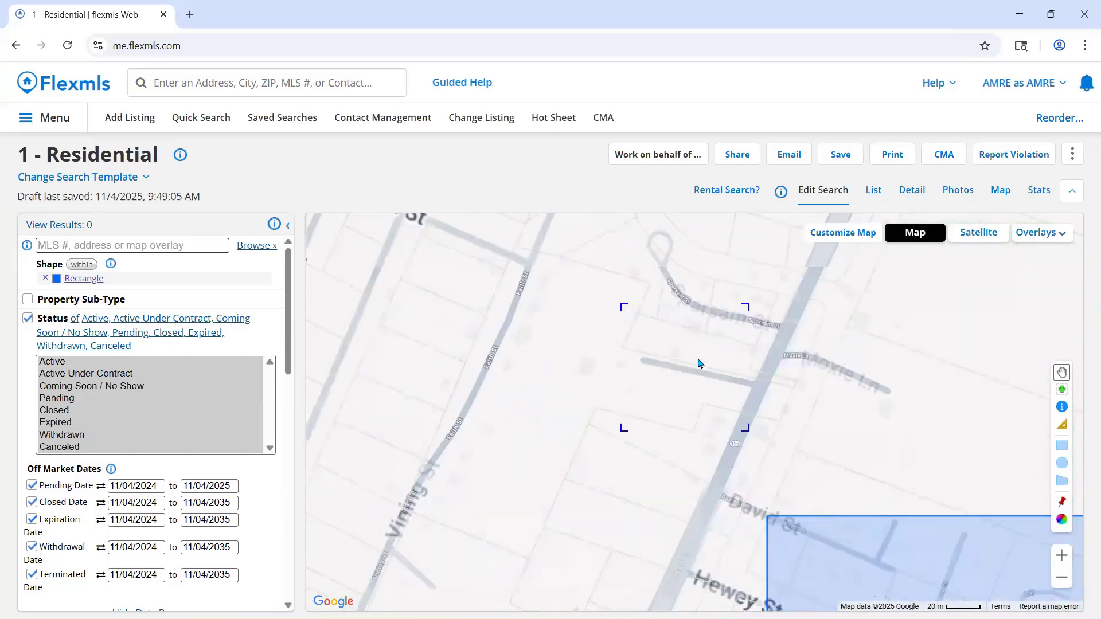
scroll(693, 407, down, 2)
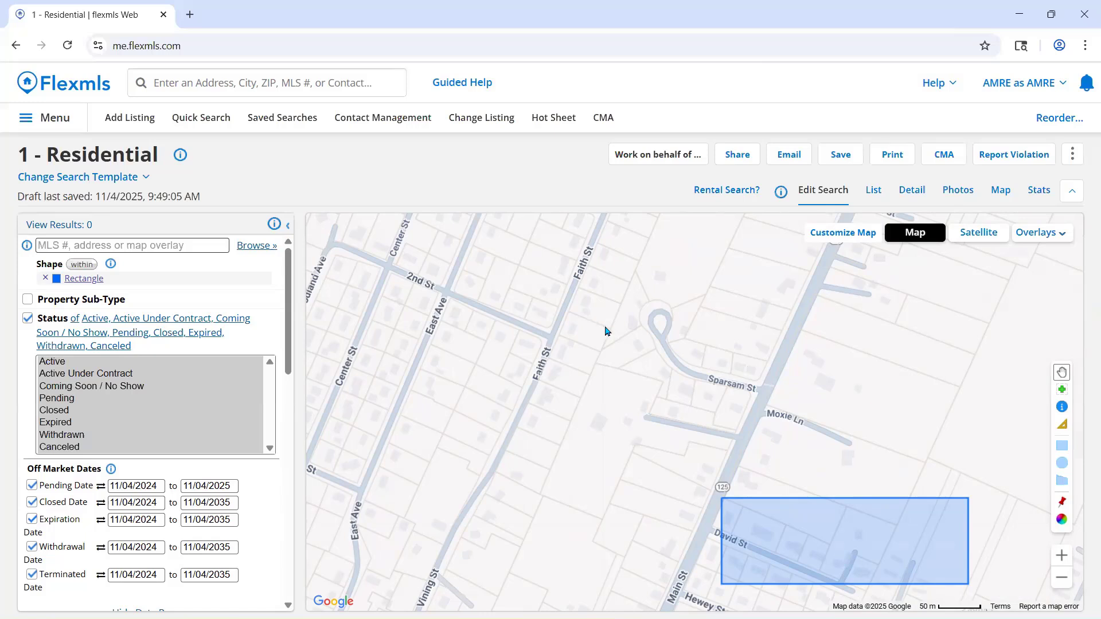
- Draw a circular search shape with a radius of about 435 ft around Sparsam St
click(1059, 466)
drag(681, 365, 754, 438)
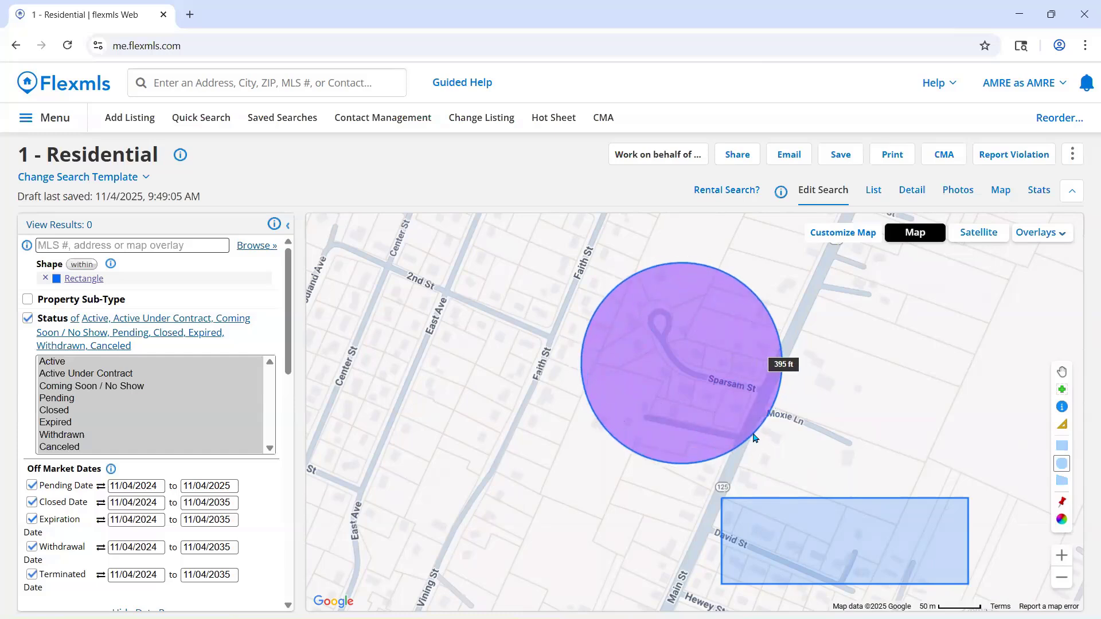
drag(754, 437, 756, 440)
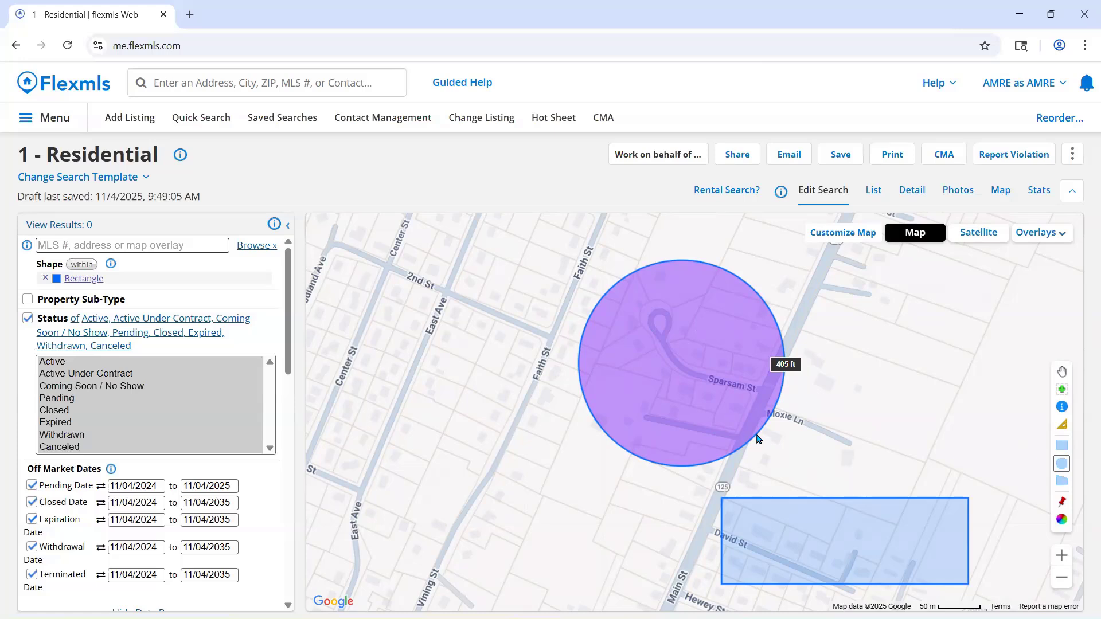
drag(757, 440, 766, 442)
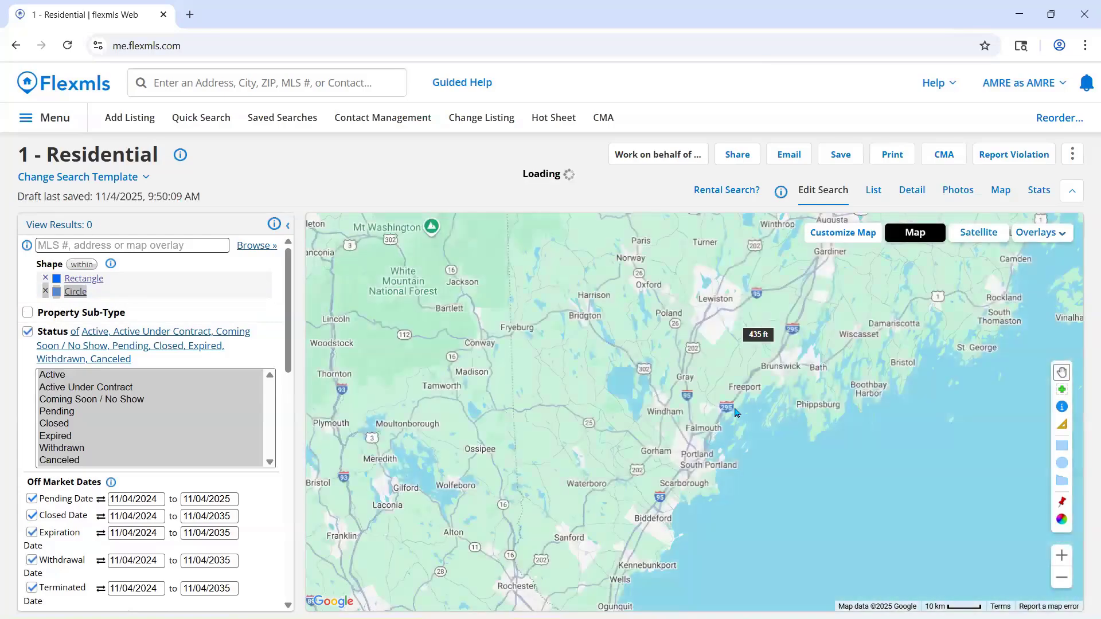
- Check the circle around Sparsam St on the map and remove it from the search shapes
scroll(756, 330, up, 3)
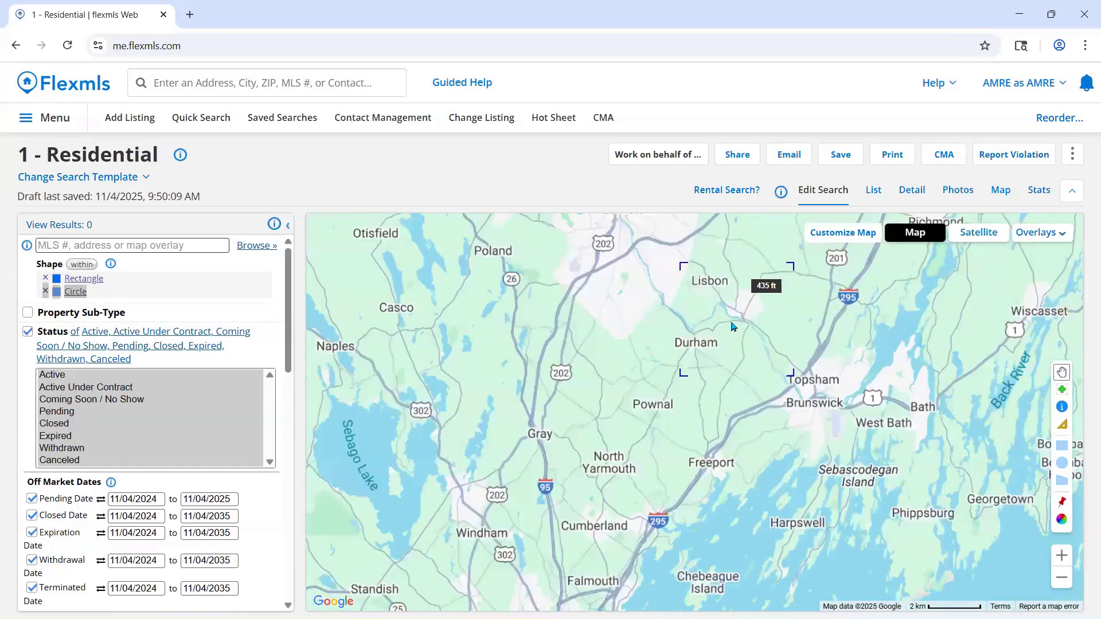
scroll(755, 329, up, 3)
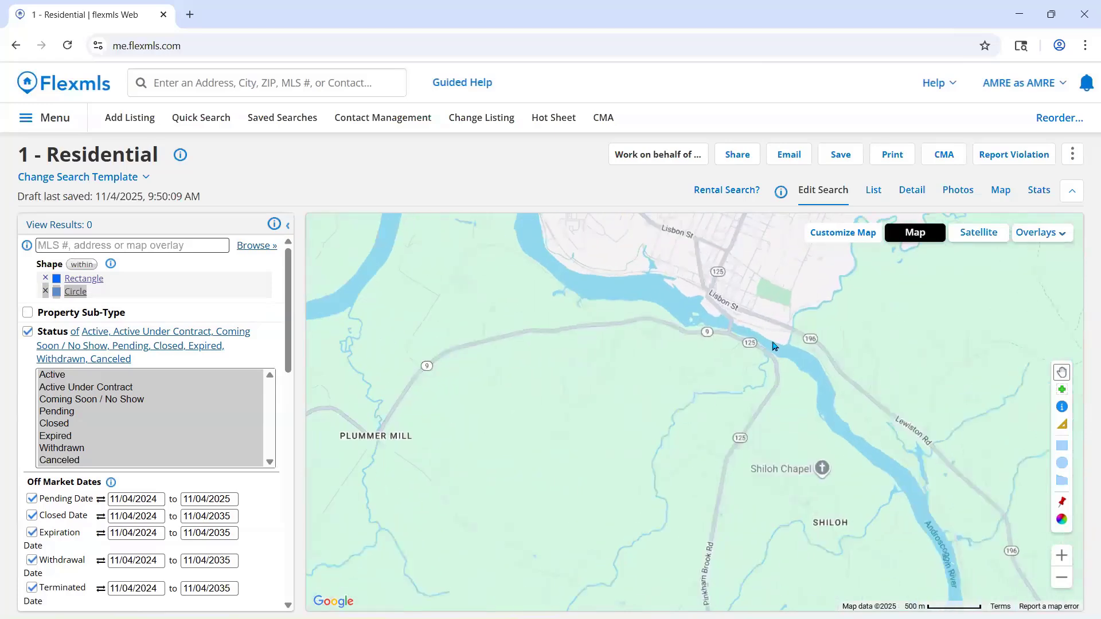
scroll(751, 350, up, 3)
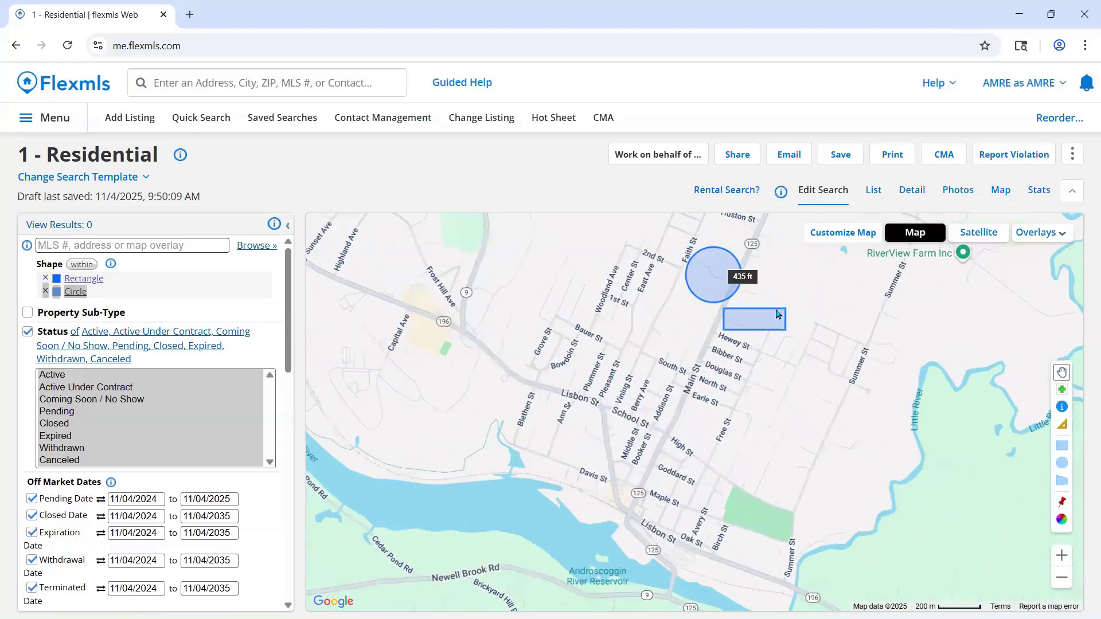
scroll(758, 355, up, 1)
drag(775, 362, 833, 337)
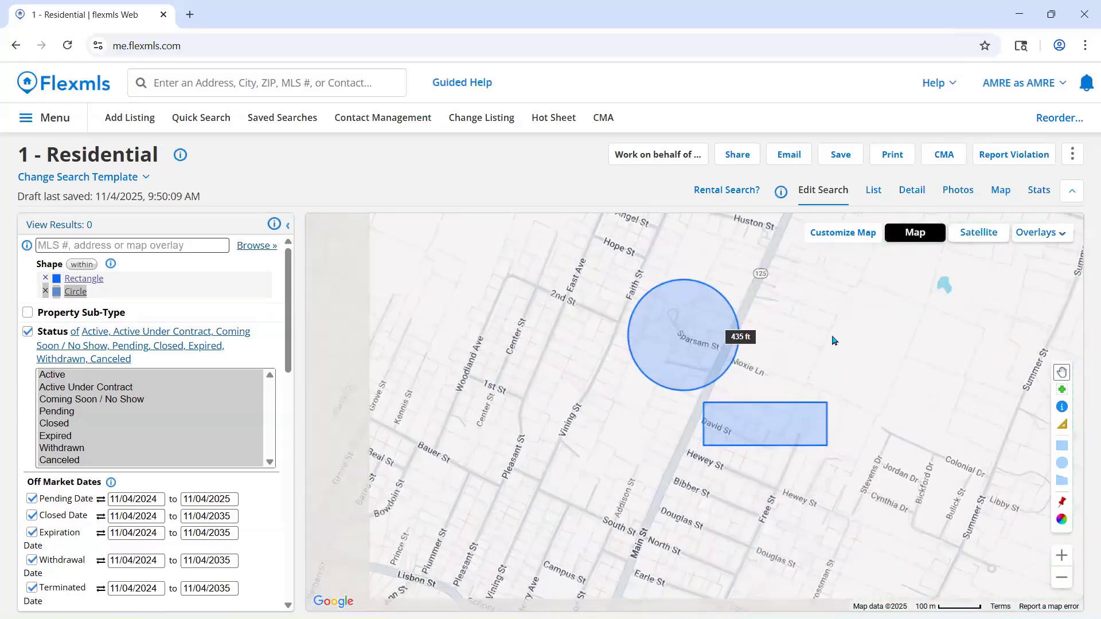
click(46, 291)
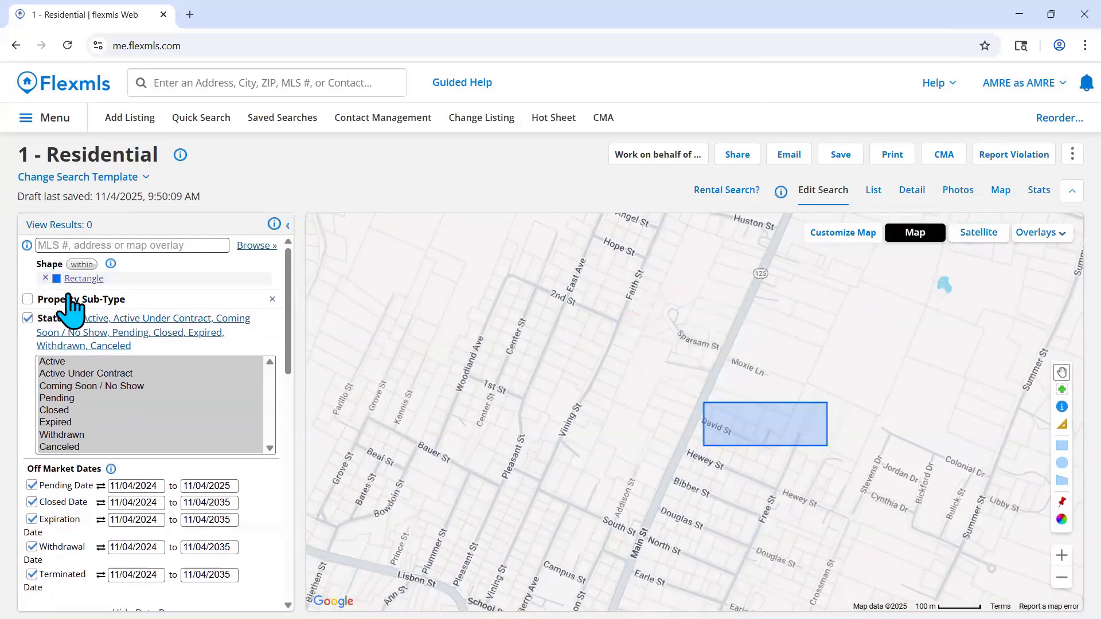
- Draw a circular search shape of about 731 ft radius around Main St near North St and examine the listings inside it
click(1063, 467)
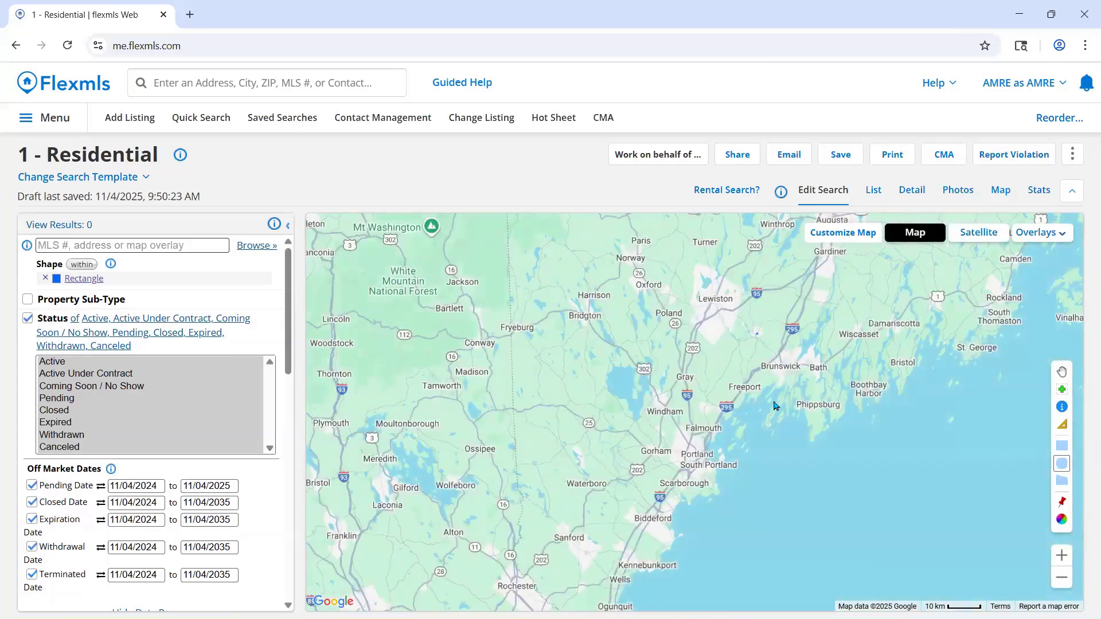
scroll(709, 310, up, 3)
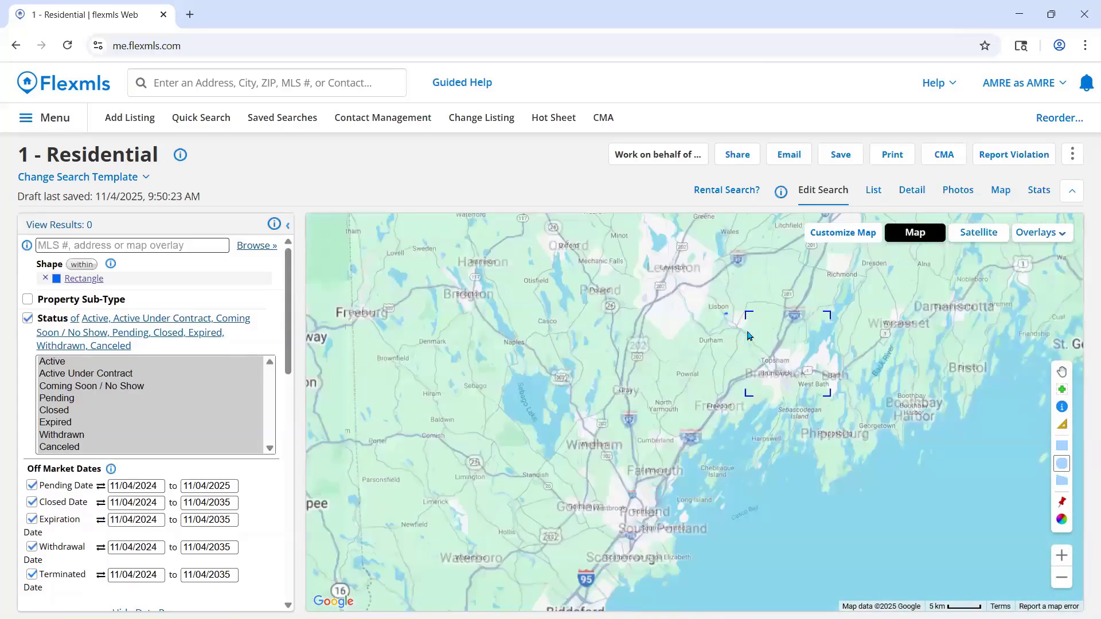
scroll(709, 310, up, 4)
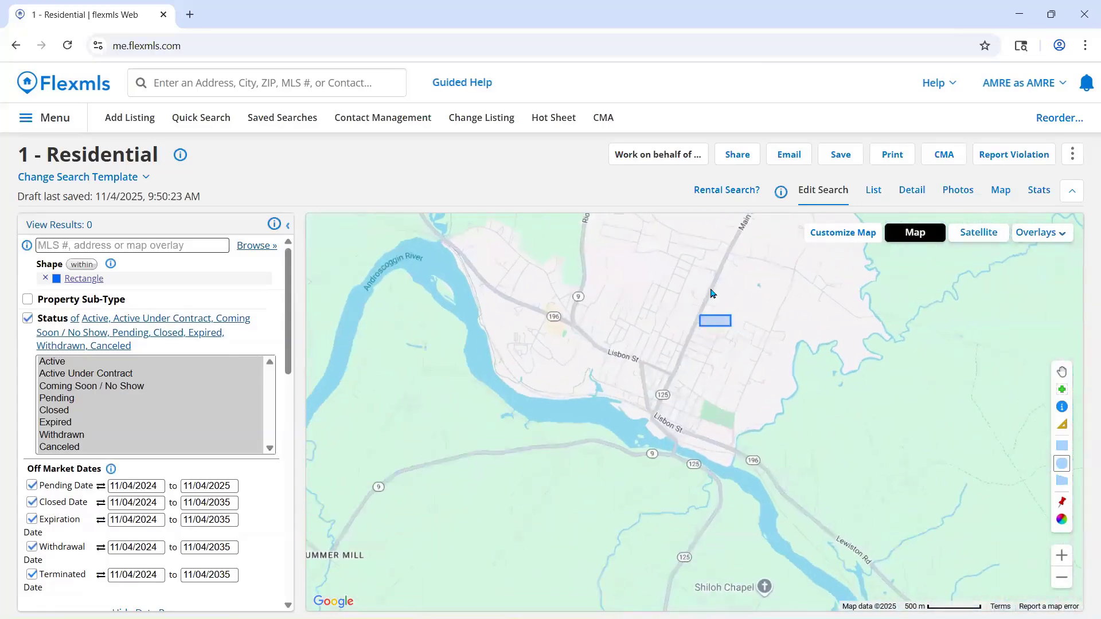
drag(669, 411, 707, 440)
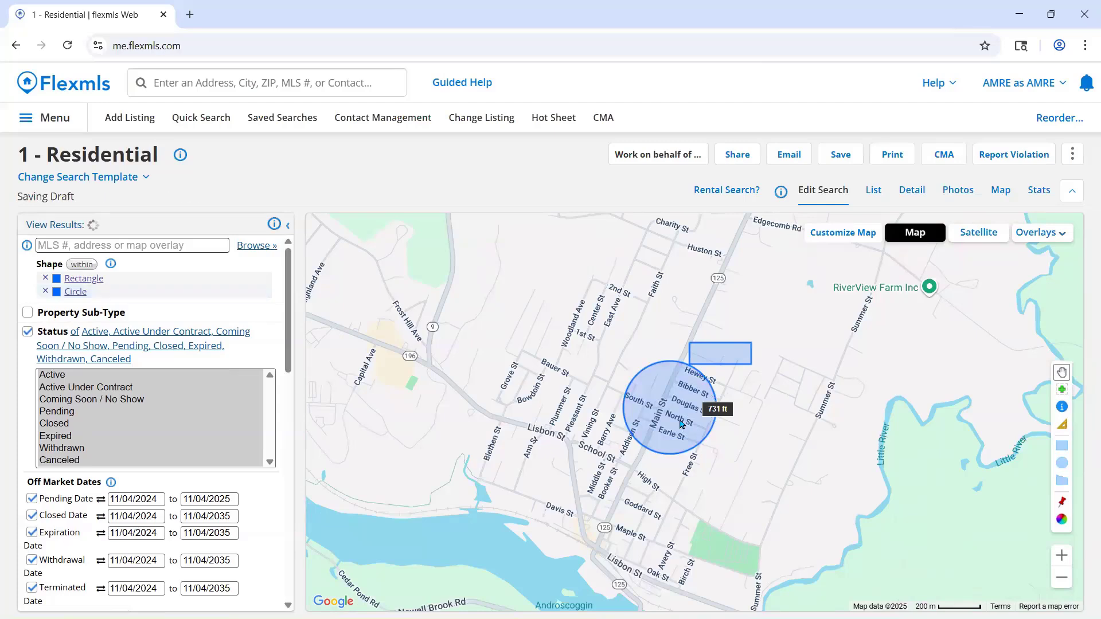
scroll(681, 423, up, 4)
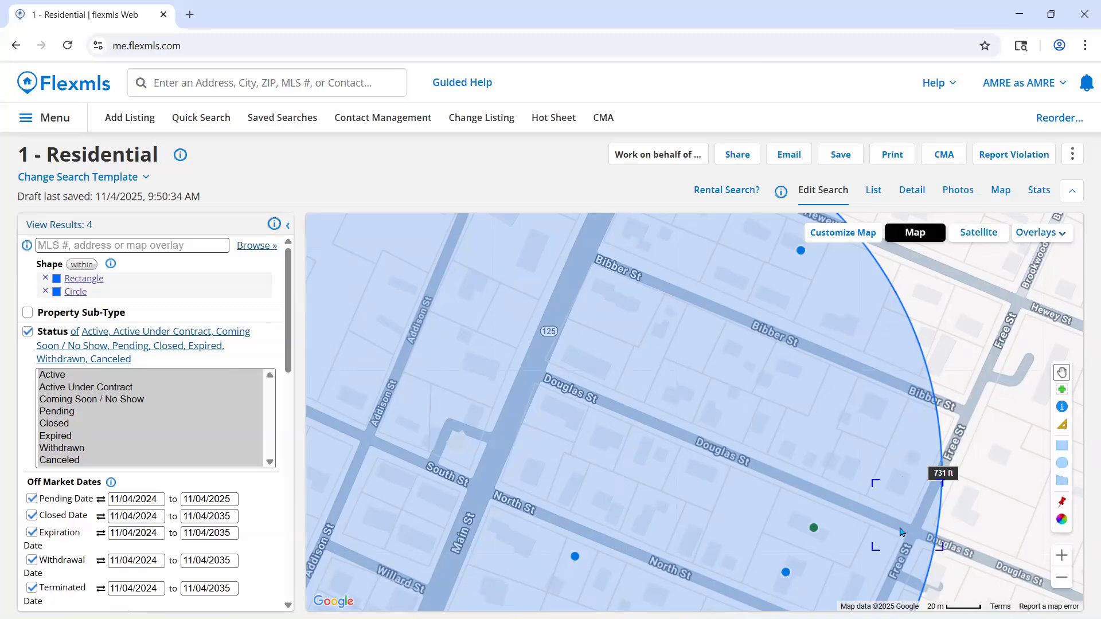
scroll(880, 507, down, 1)
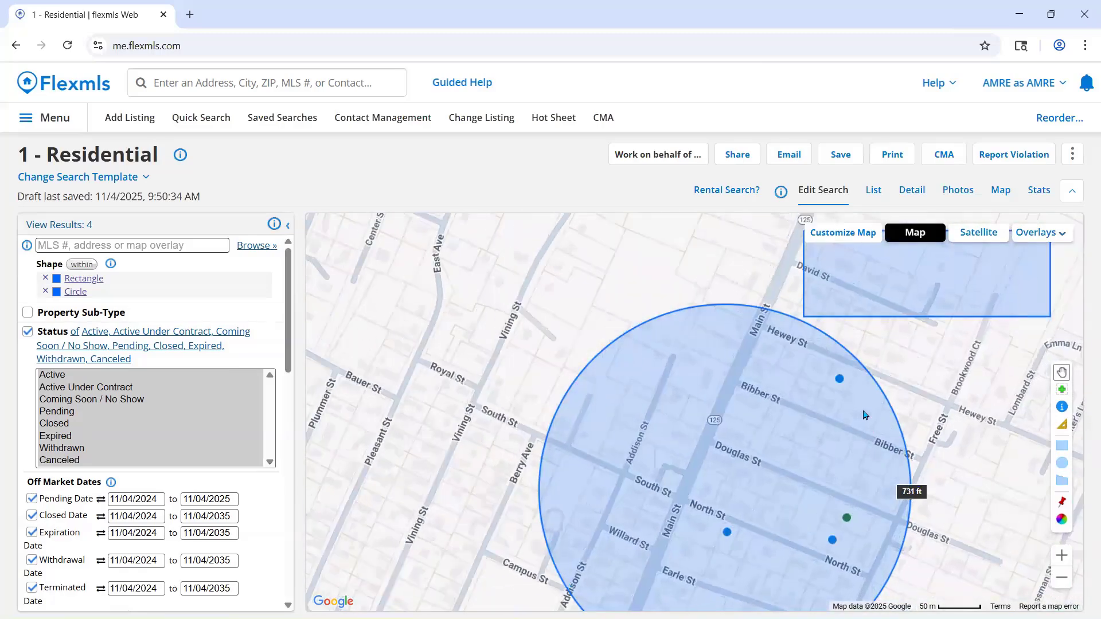
scroll(951, 396, down, 1)
scroll(774, 371, up, 2)
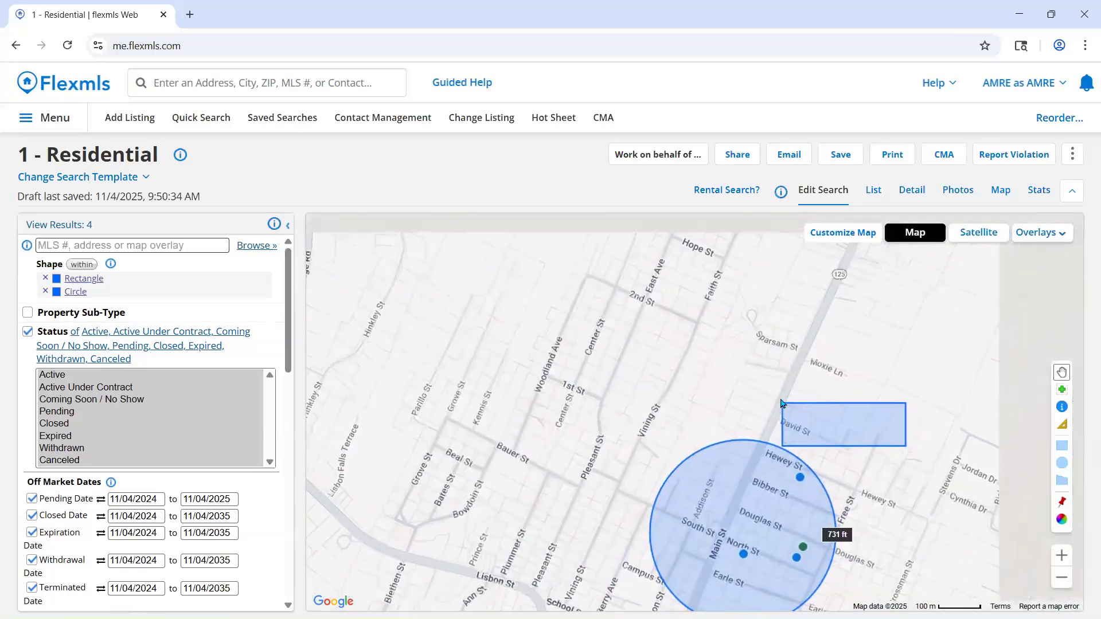
- Draw a polygon search shape that follows the lot lines around Sparsam St, from Main St around the cul-de-sac and back to Main St
drag(773, 371, 763, 472)
scroll(769, 464, down, 2)
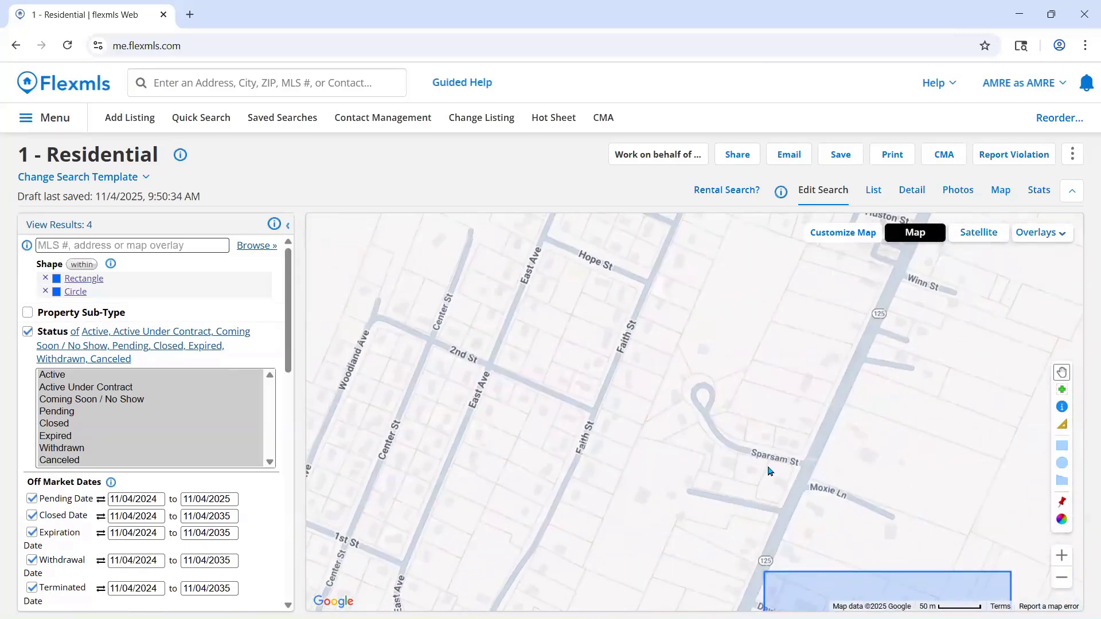
scroll(770, 458, up, 2)
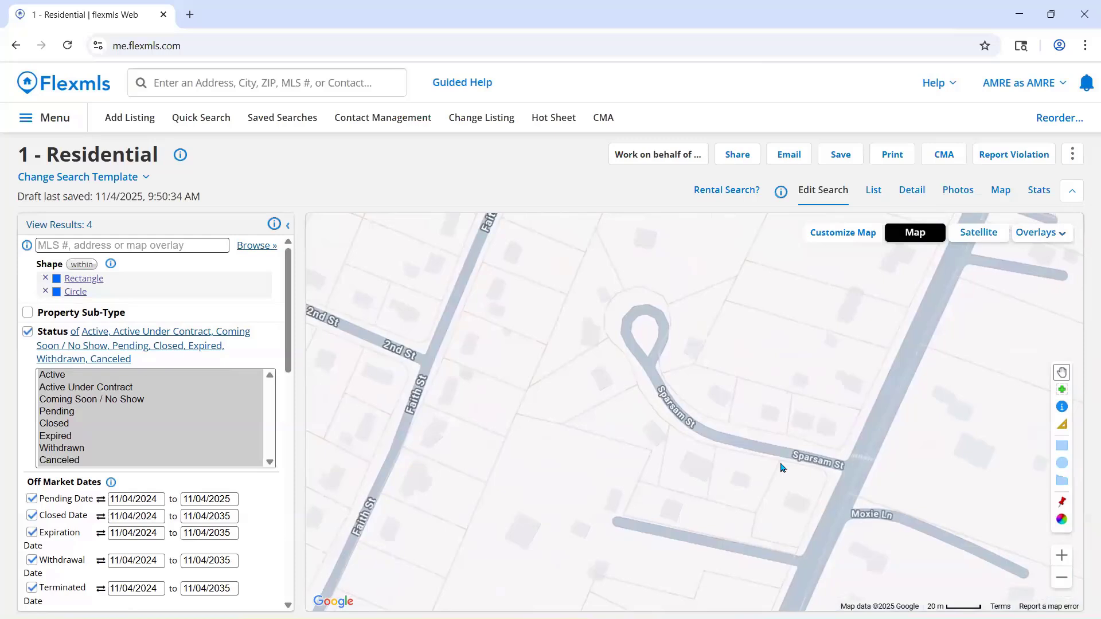
click(1061, 483)
click(860, 412)
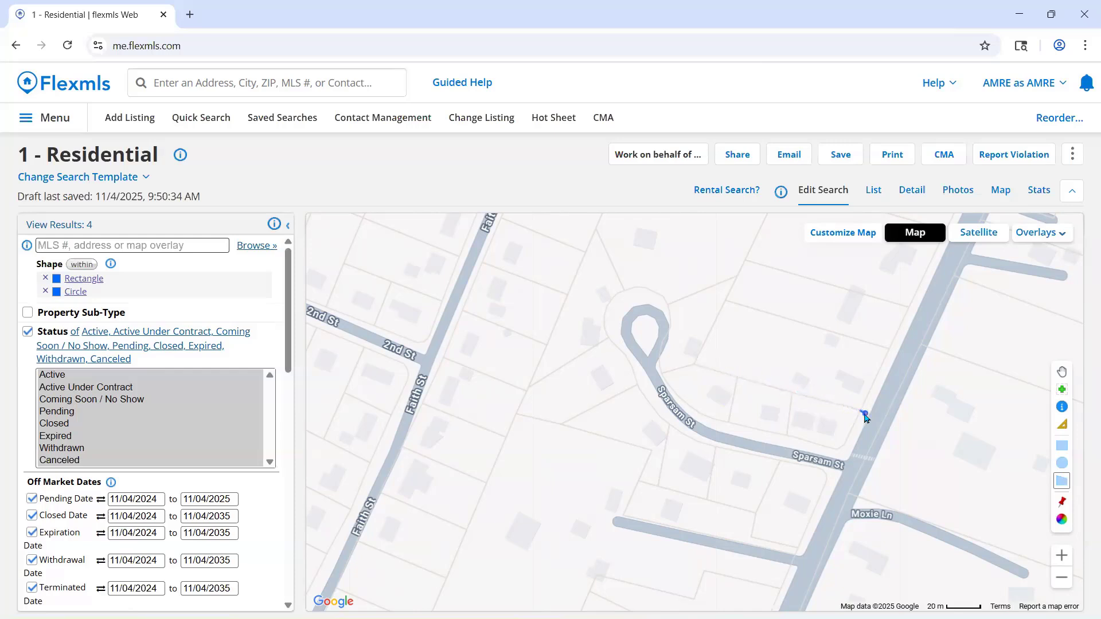
click(694, 366)
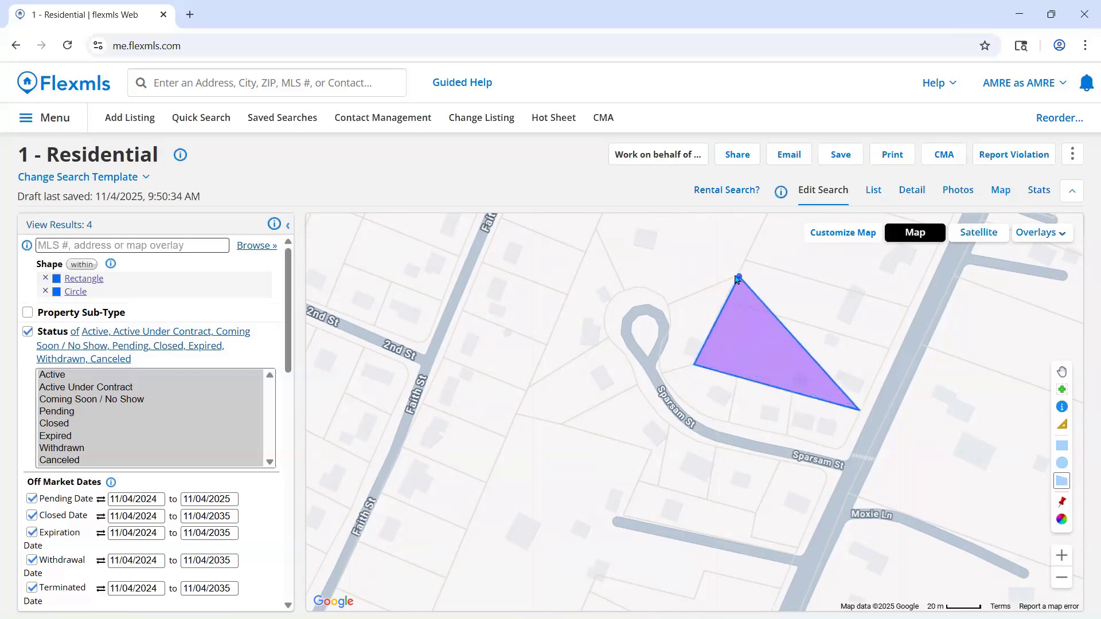
click(738, 278)
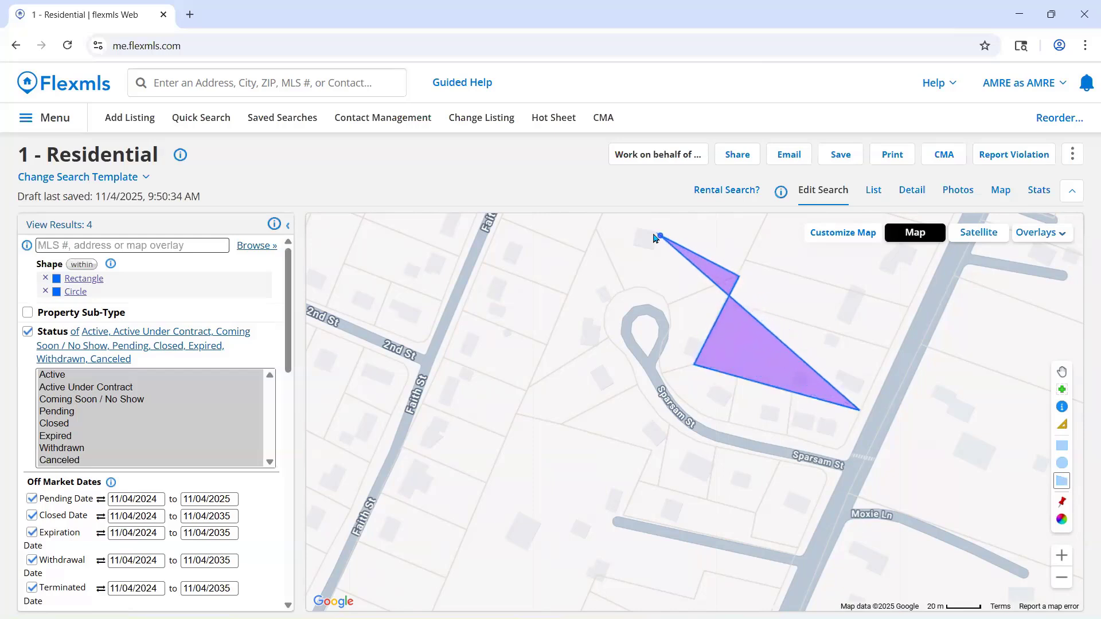
click(599, 220)
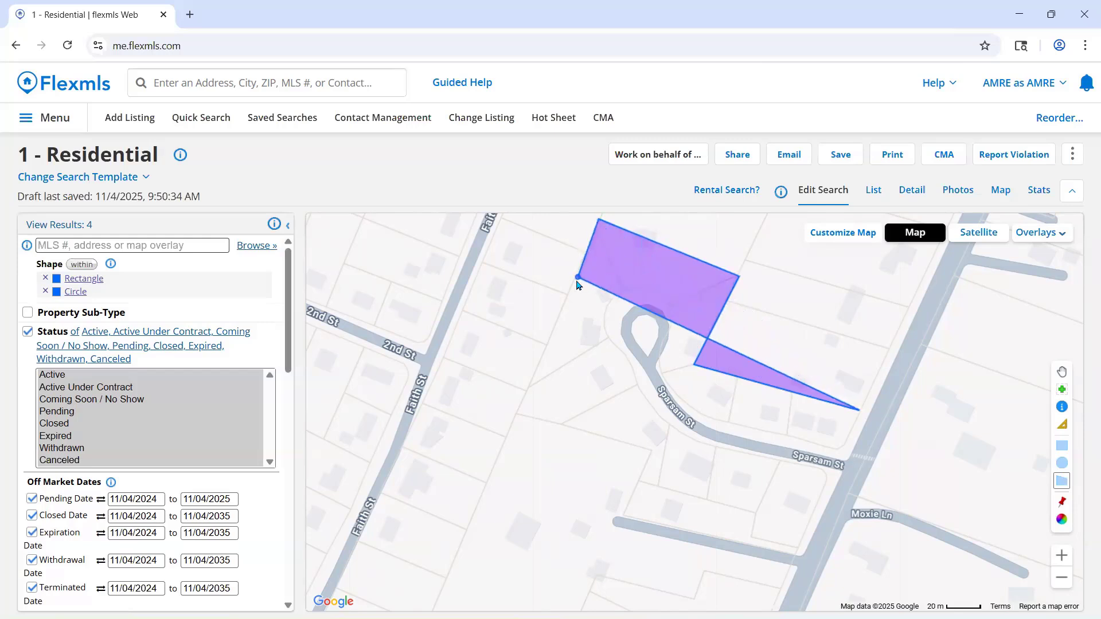
click(519, 414)
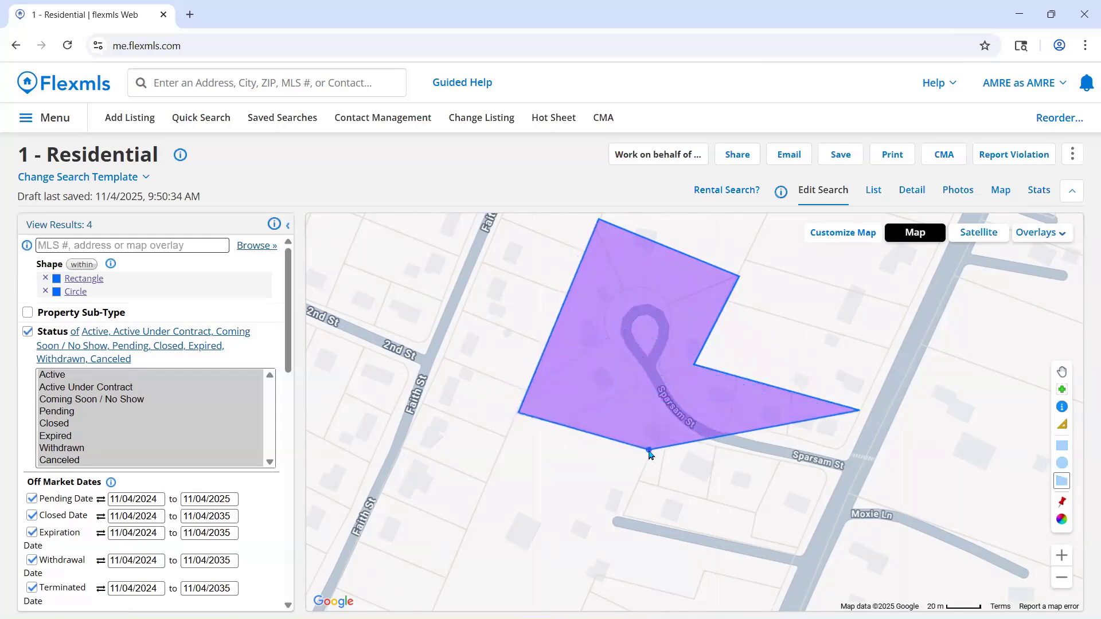
click(648, 450)
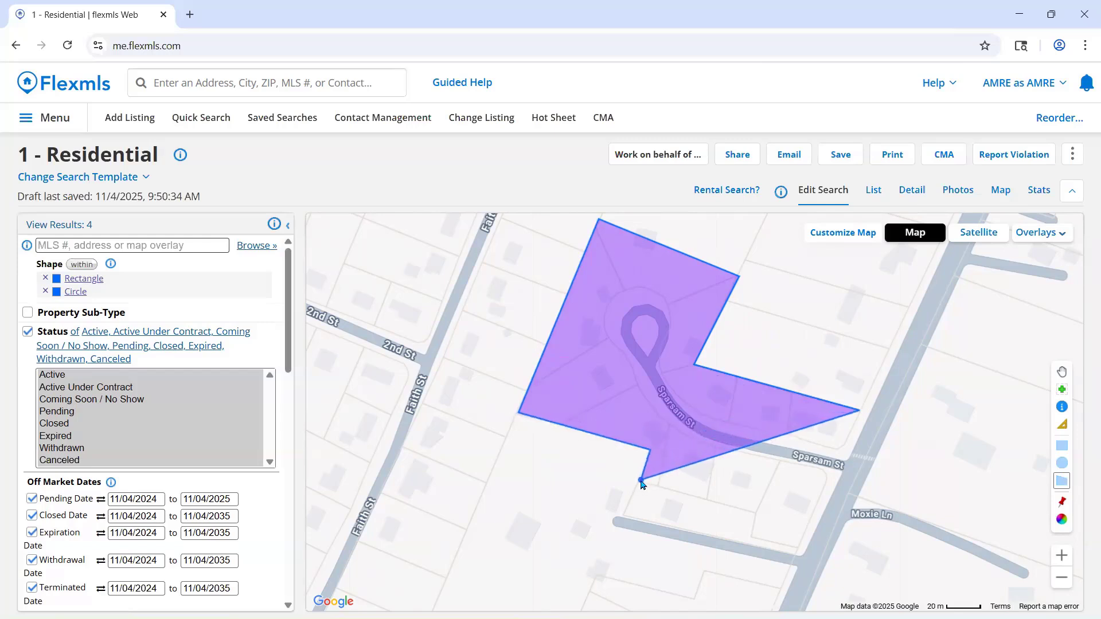
click(641, 480)
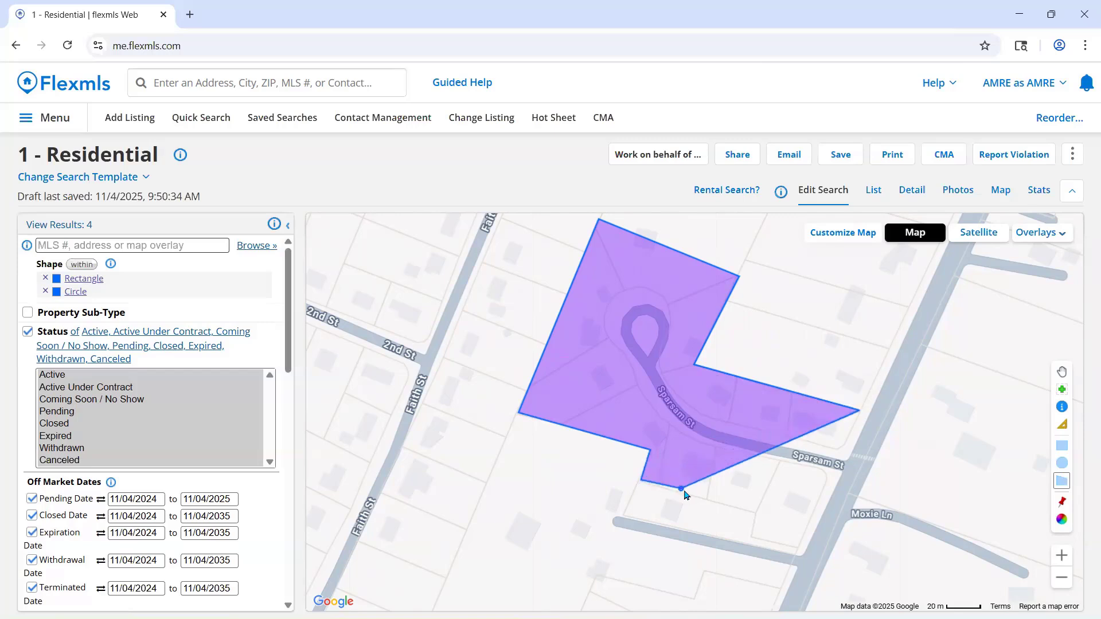
click(752, 513)
click(752, 537)
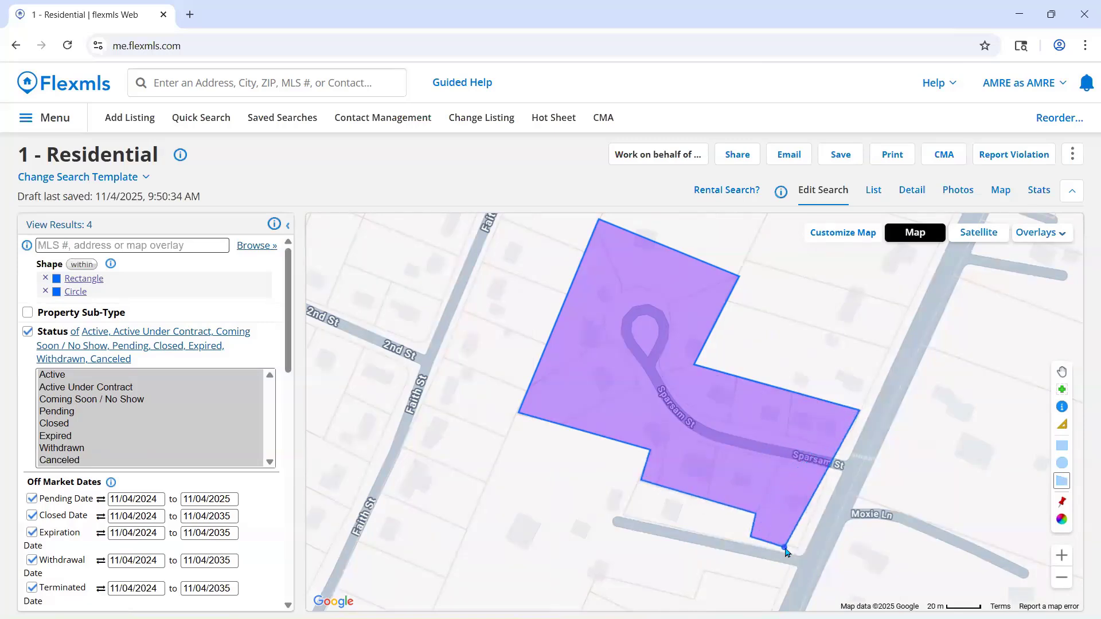
double_click(802, 551)
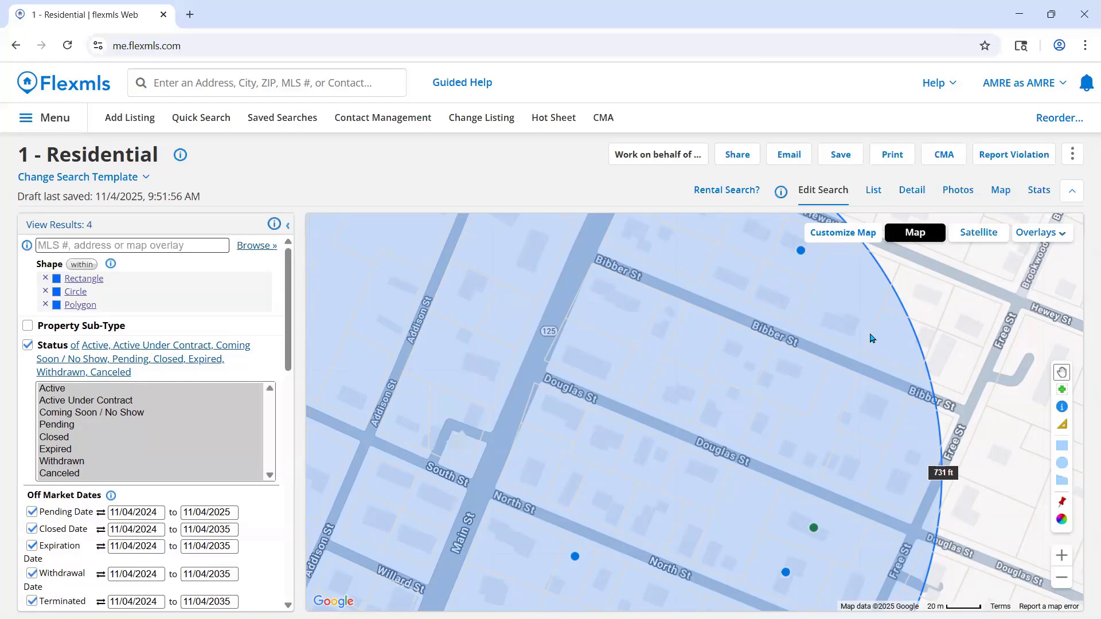
- Examine the polygon around Sparsam St alongside the rectangle and circle on the map, and return to the agent dashboard
scroll(869, 338, down, 1)
drag(968, 418, 946, 559)
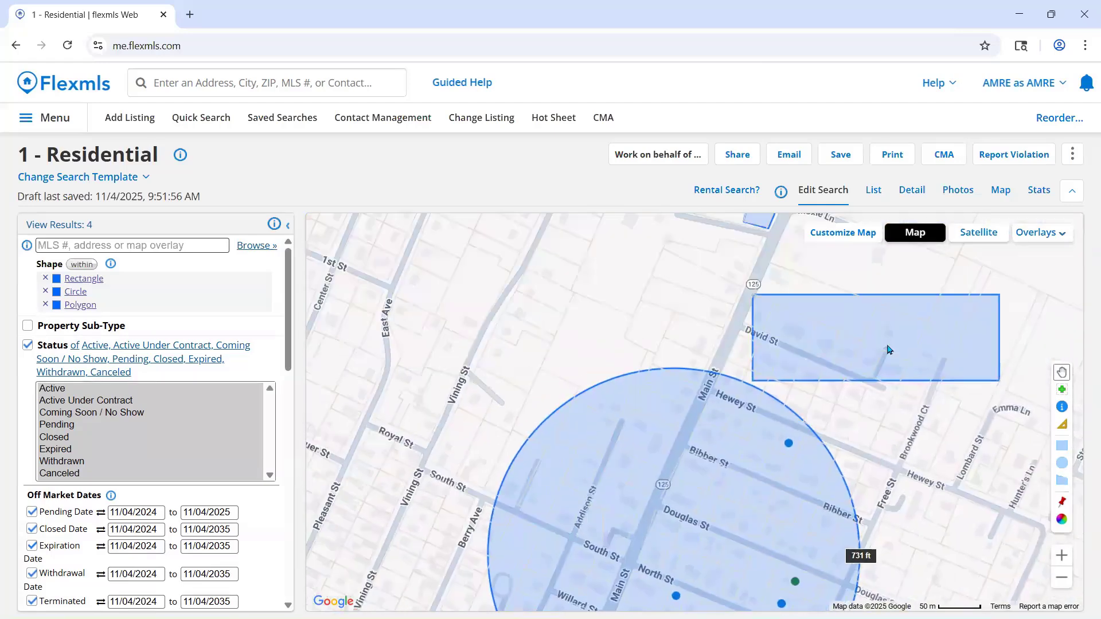
scroll(775, 318, down, 1)
drag(824, 285, 832, 345)
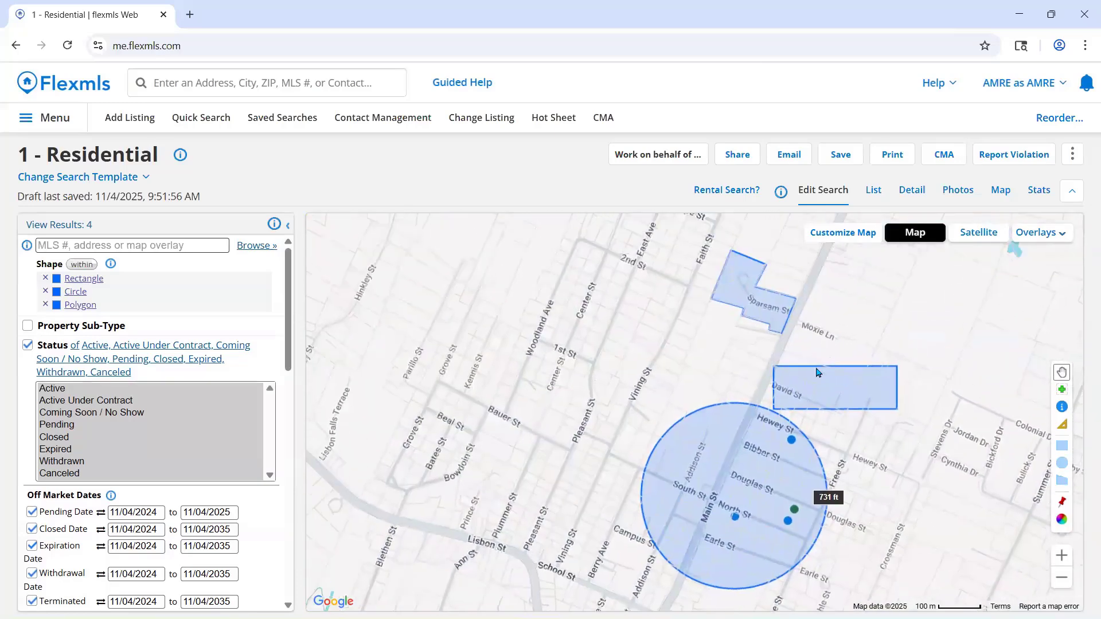
scroll(828, 330, up, 1)
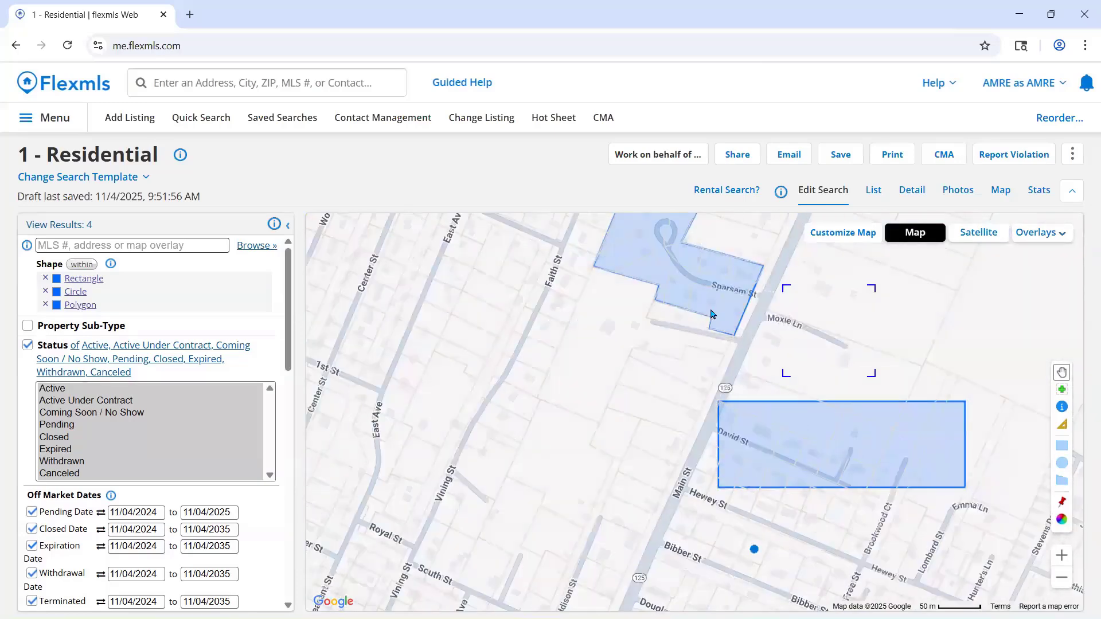
drag(753, 309, 802, 407)
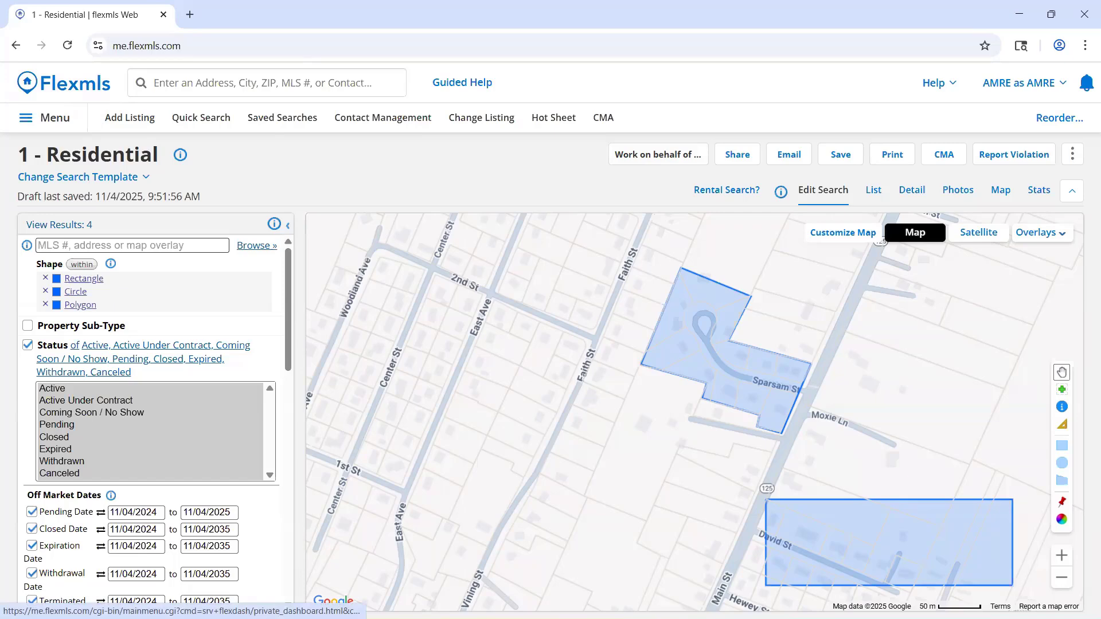
click(63, 83)
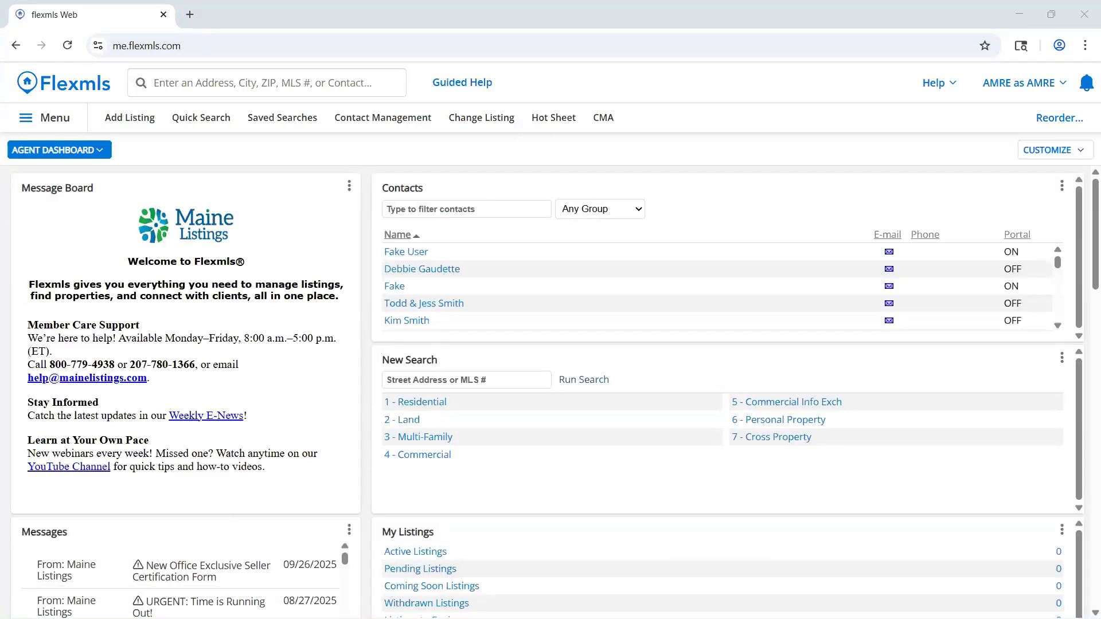